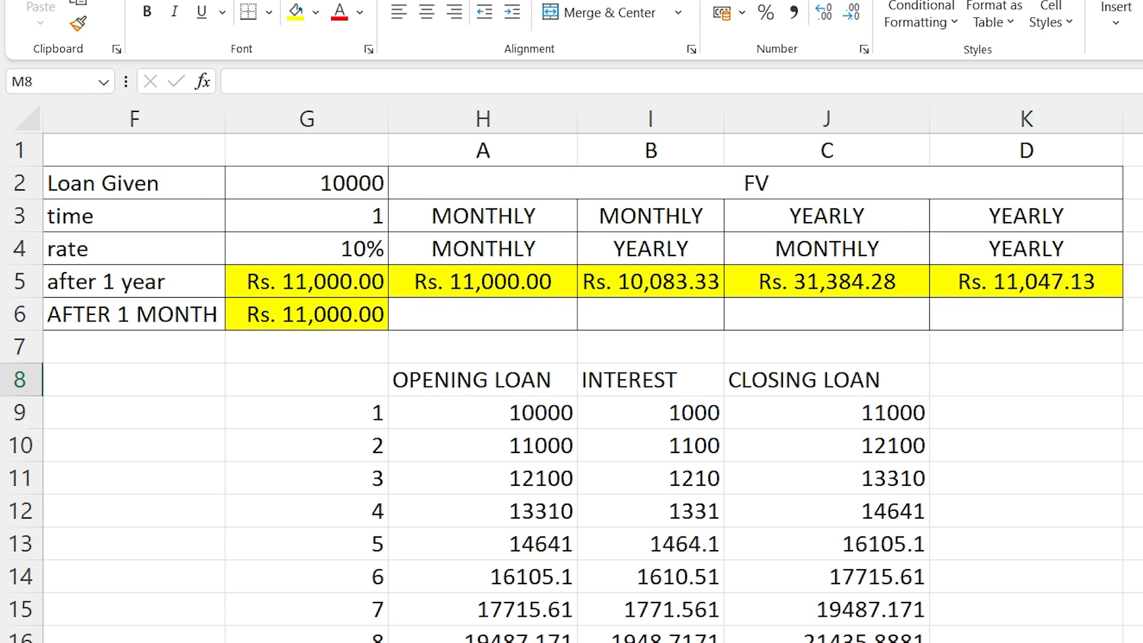
Enter the labels pmt, ppmt and ipmt in cells M8 to M10
type("pmt")
key("Escape")
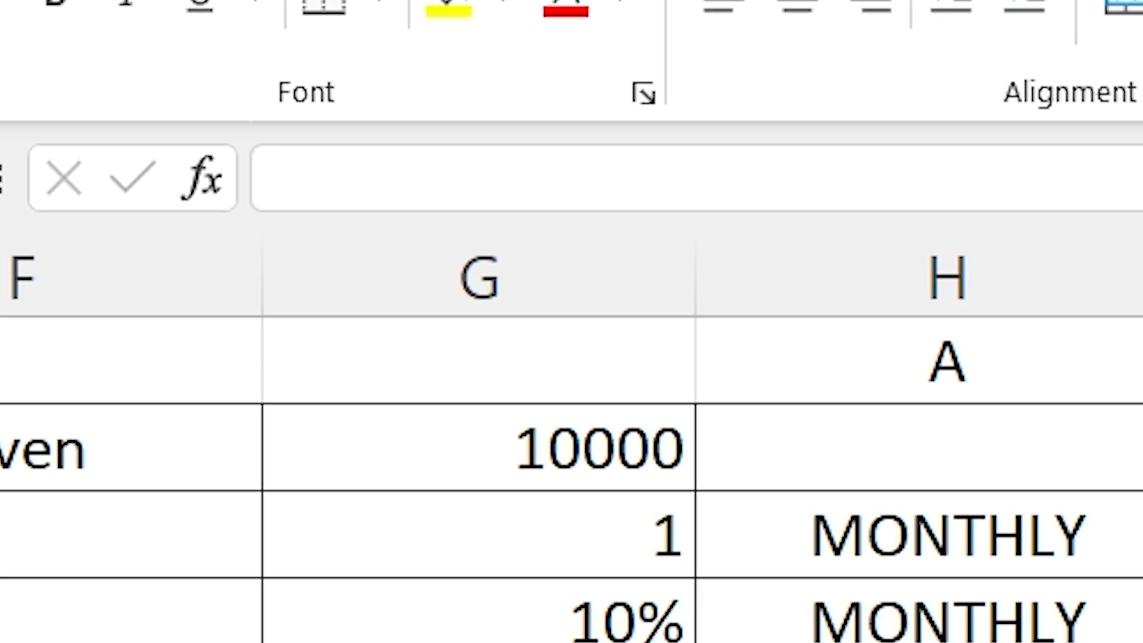
type("ppmt")
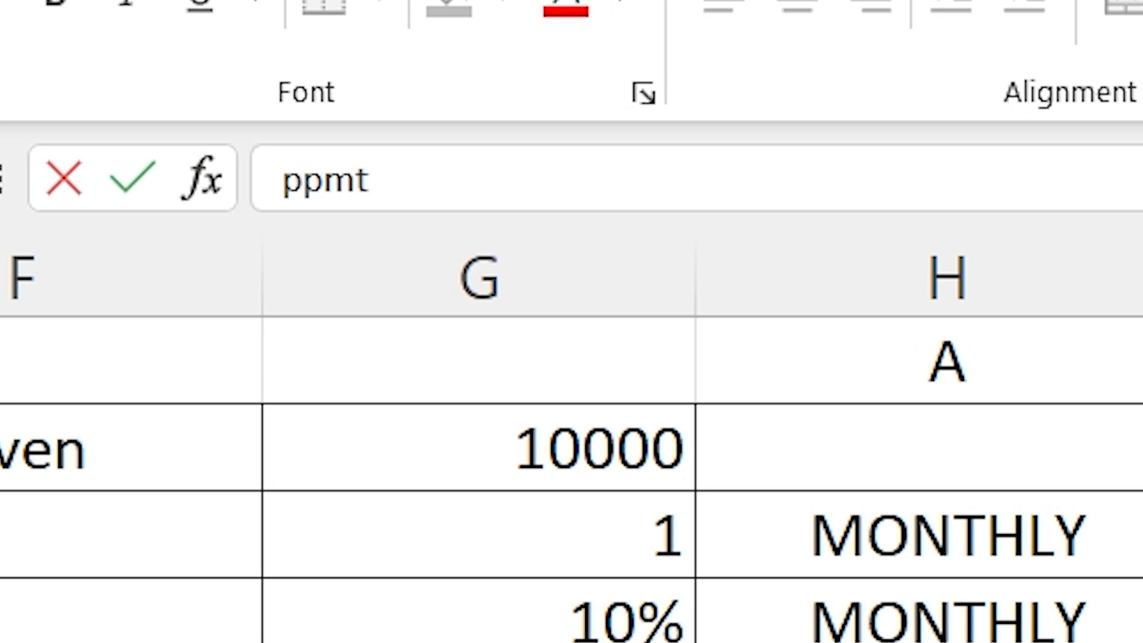
key("Escape")
type("ipmt")
key("Escape")
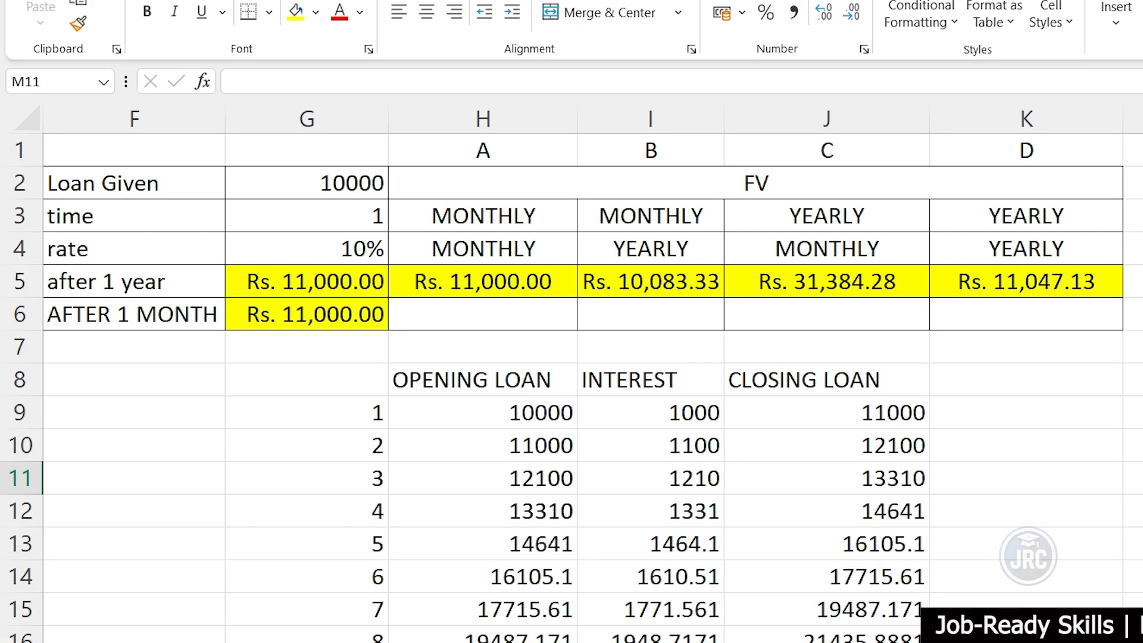
Review the payment labels, the loan amount in G2 and the FV formulas in H5, I5 and J5
left_click(1138, 380)
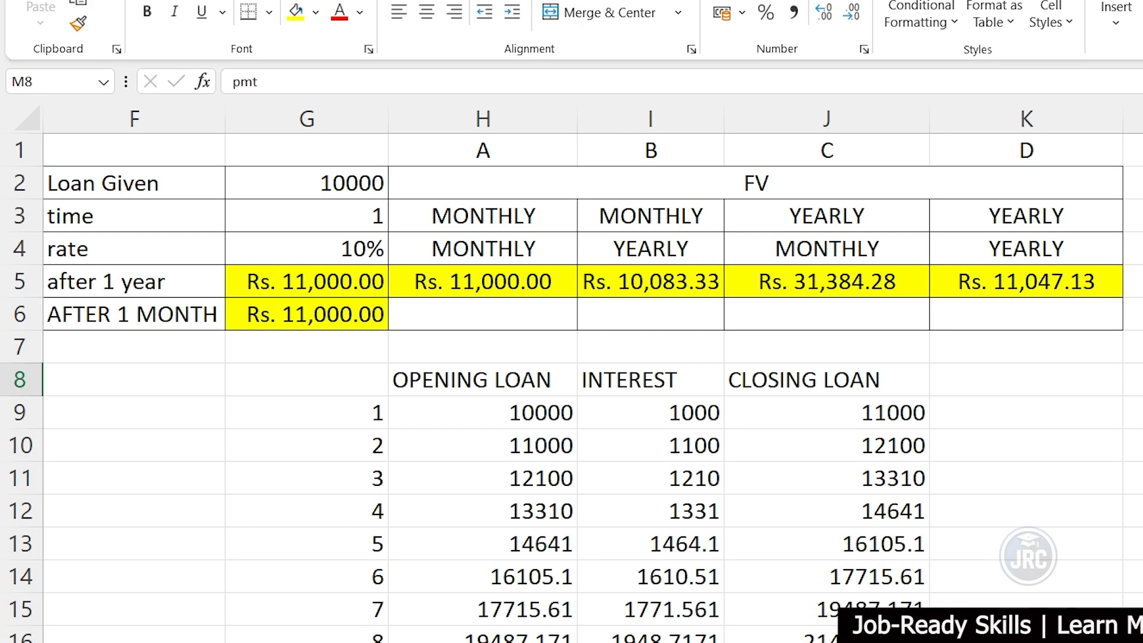
key("Down")
key("Down")
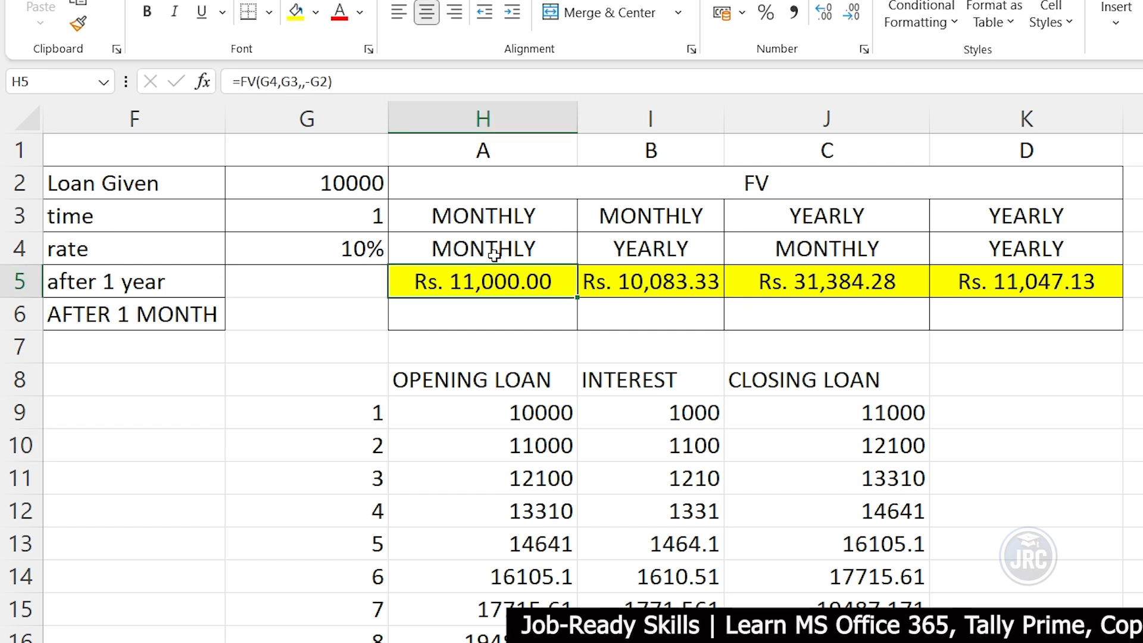
left_click(357, 184)
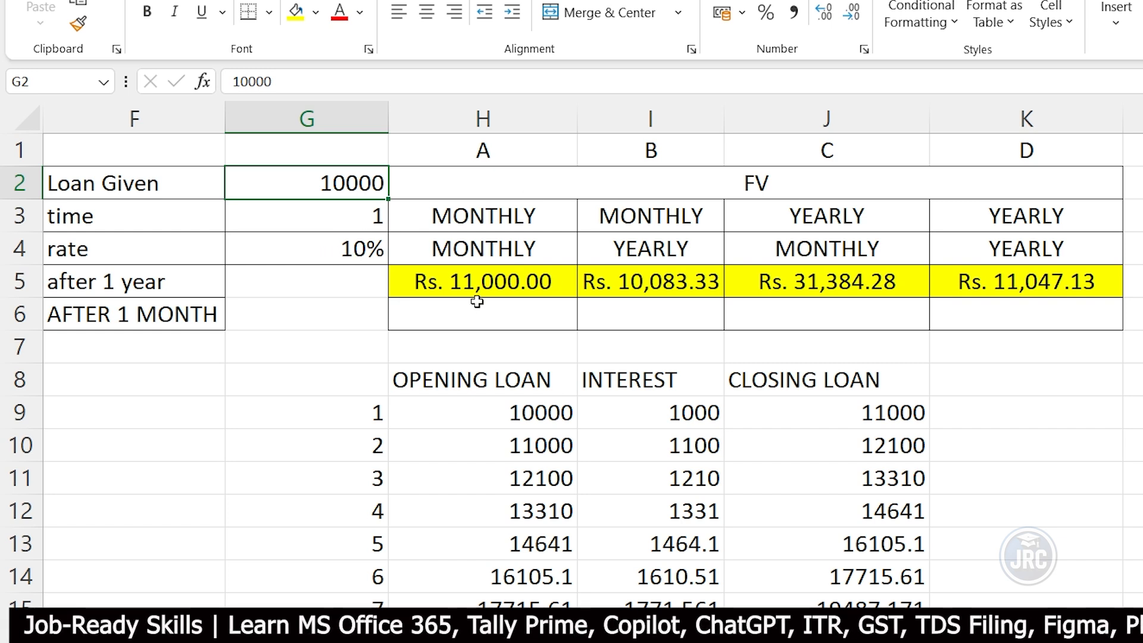
left_click(498, 290)
left_click(666, 280)
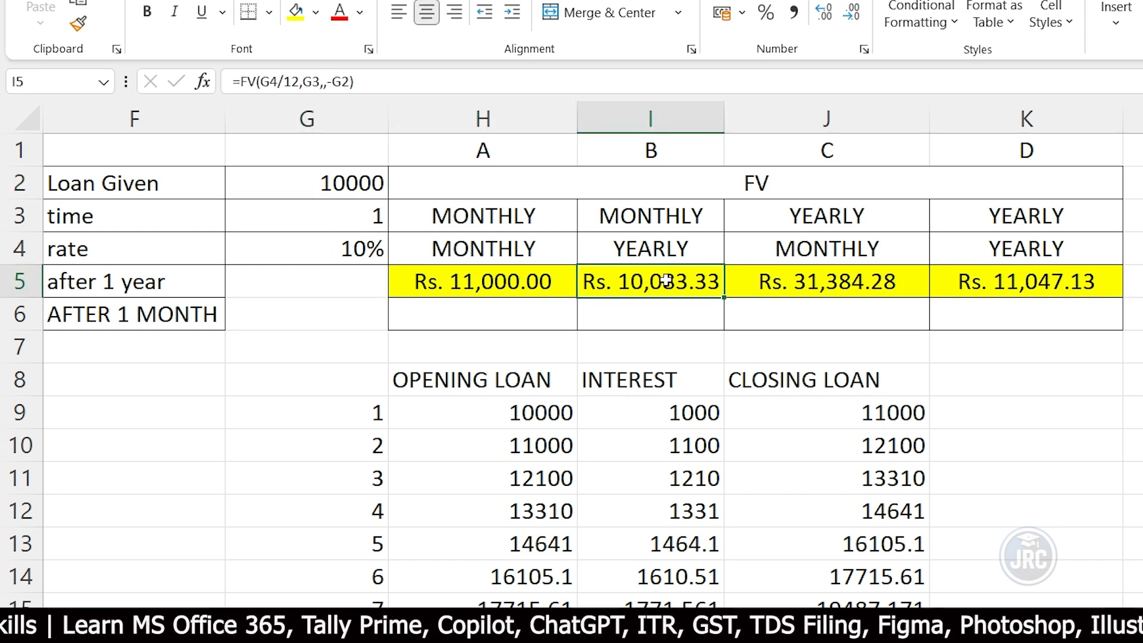
left_click(813, 282)
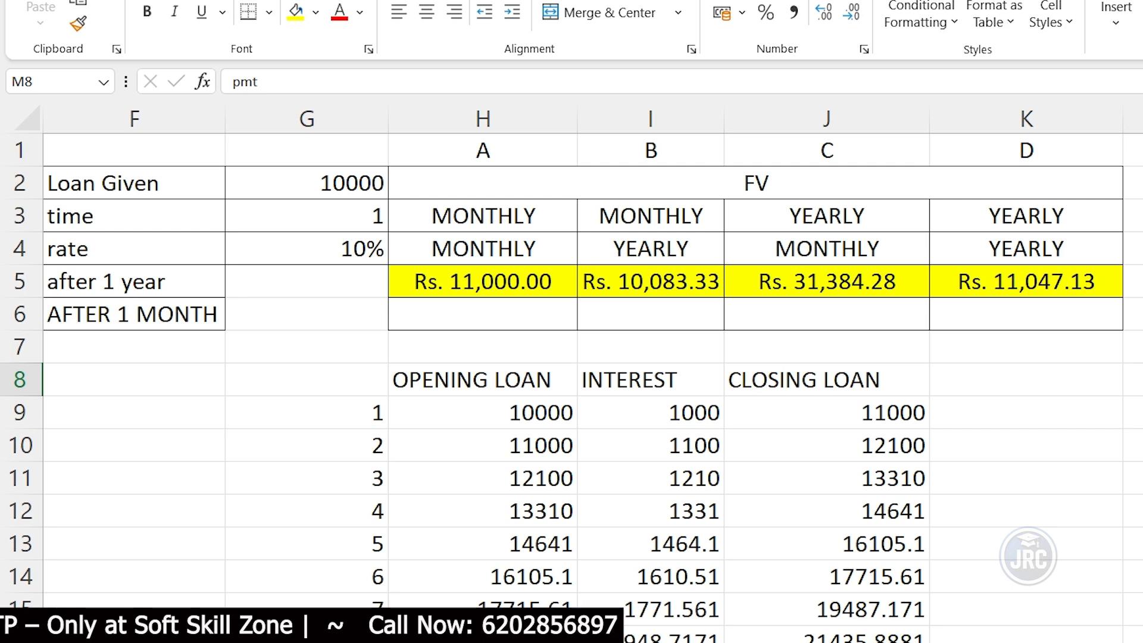
Begin a PMT function in N8 with the monthly rate argument set to G4/12
key("Right")
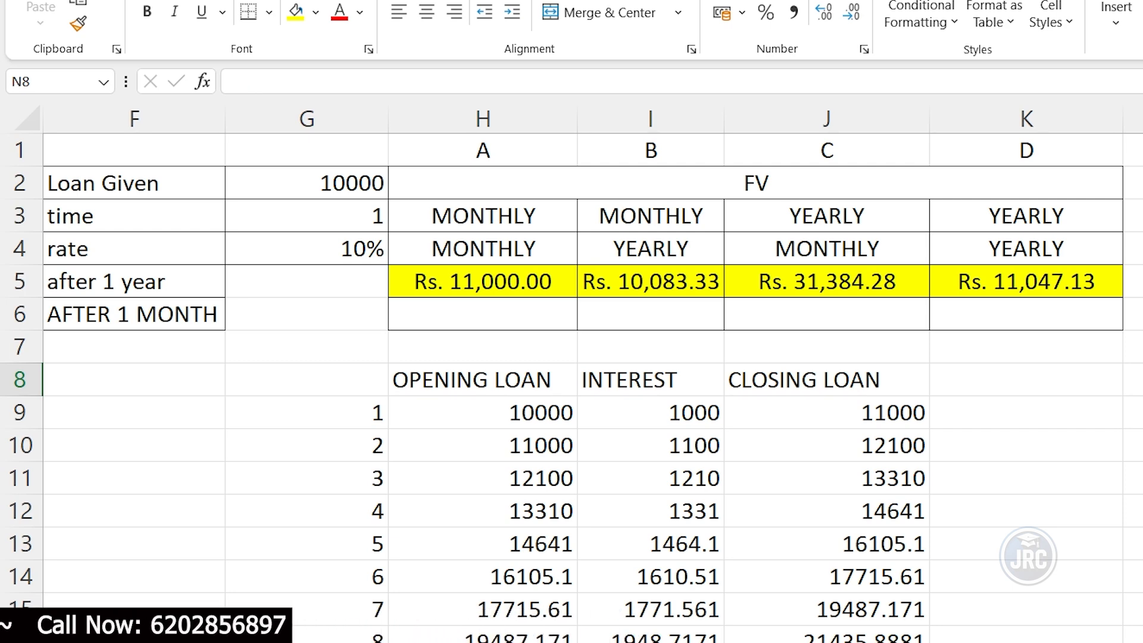
type("=pmt")
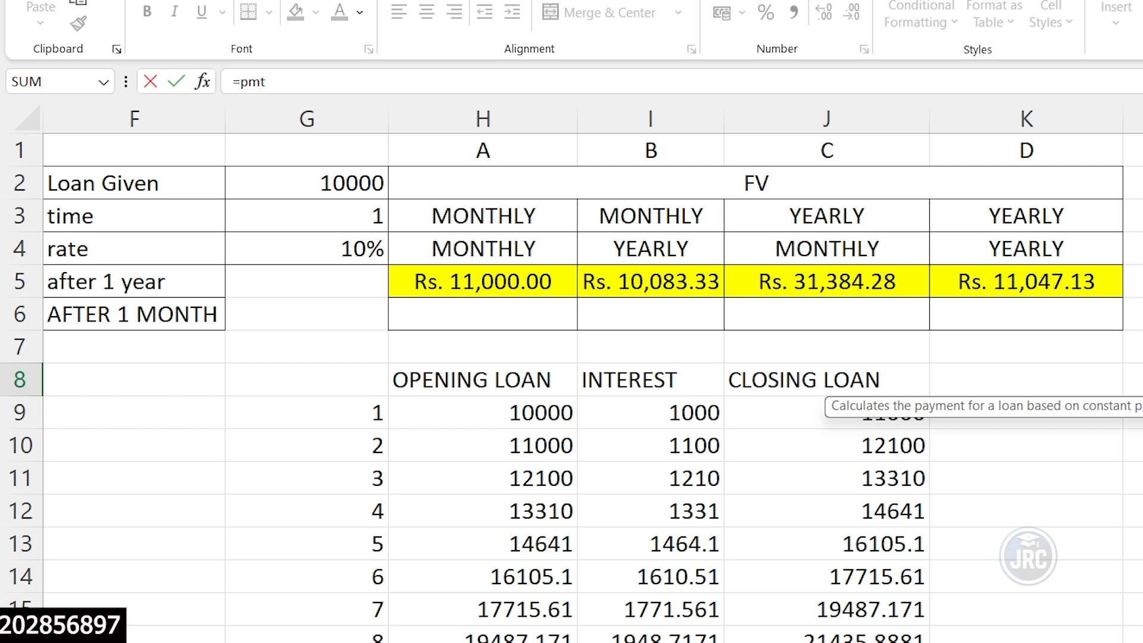
key("ctrl+a")
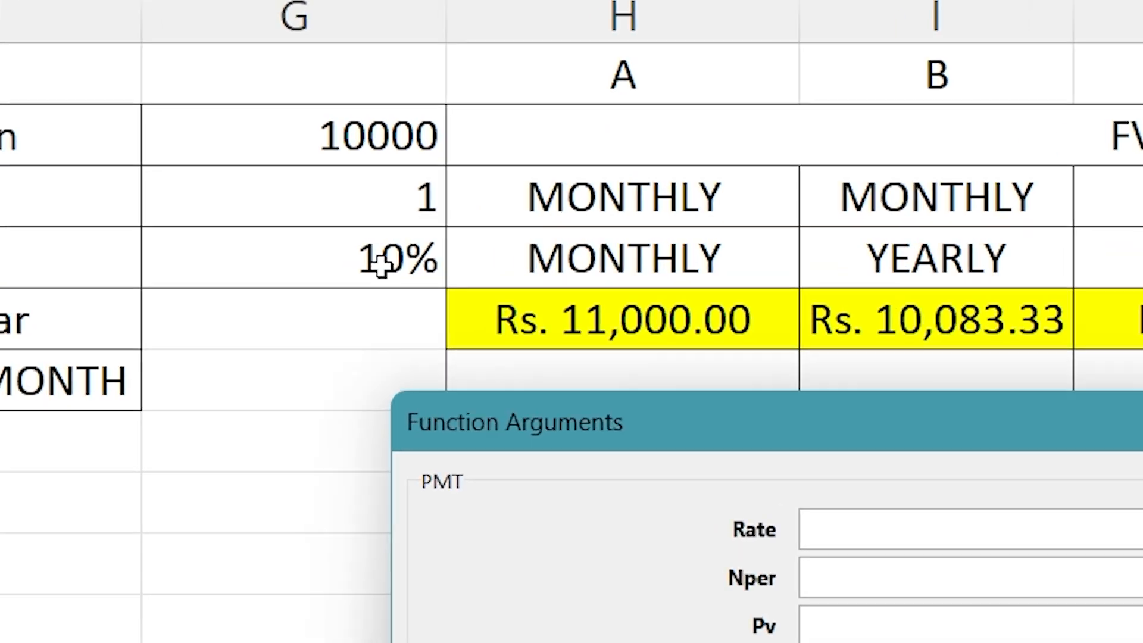
left_click(354, 250)
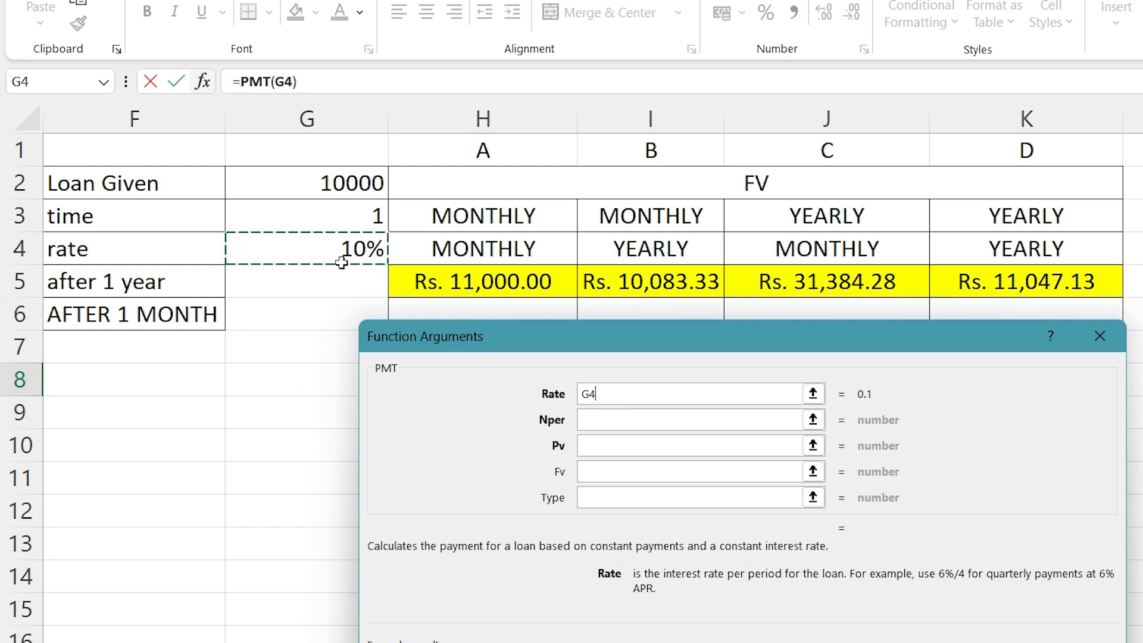
left_click(630, 402)
type("/12")
Complete the PMT function in N8 with Nper G3*12 and Pv -G2
left_click(611, 425)
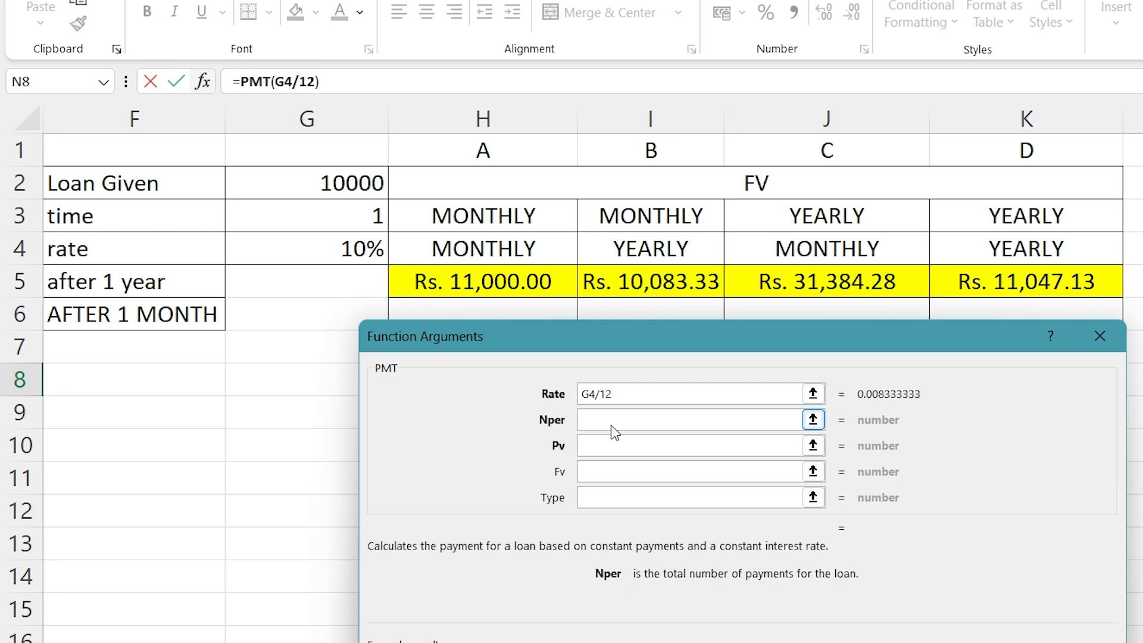
type("G3")
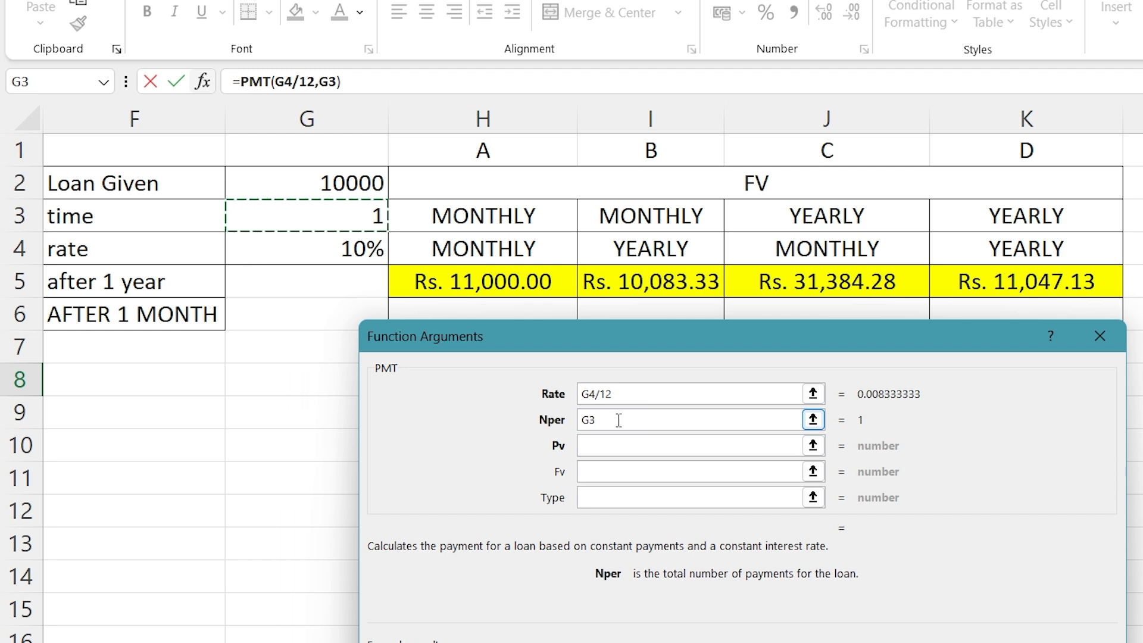
type("*12")
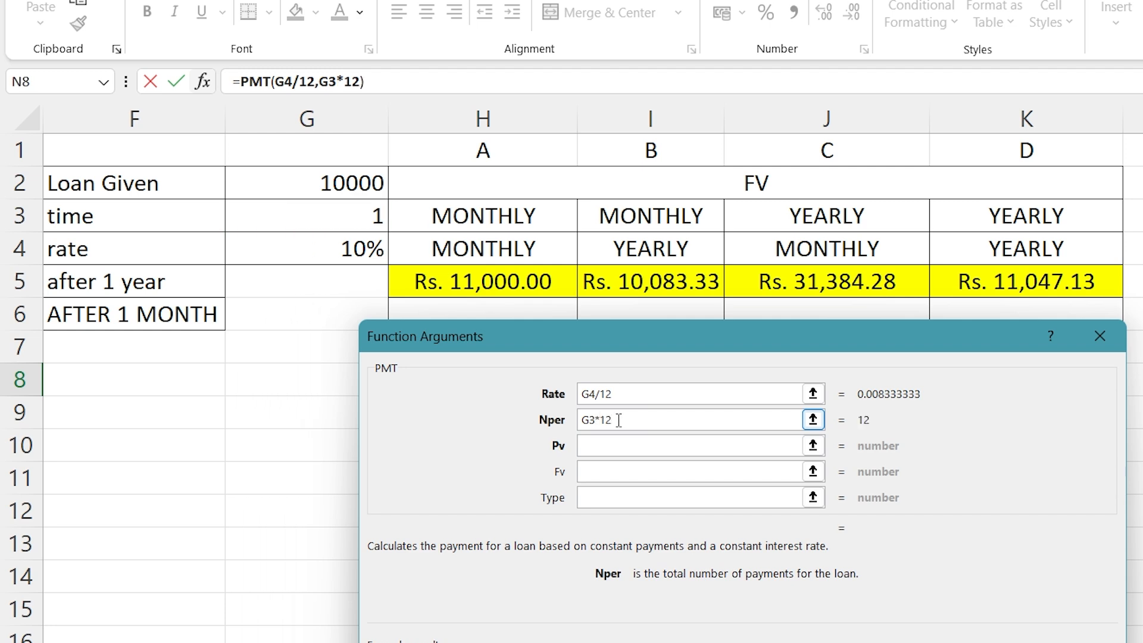
left_click(628, 451)
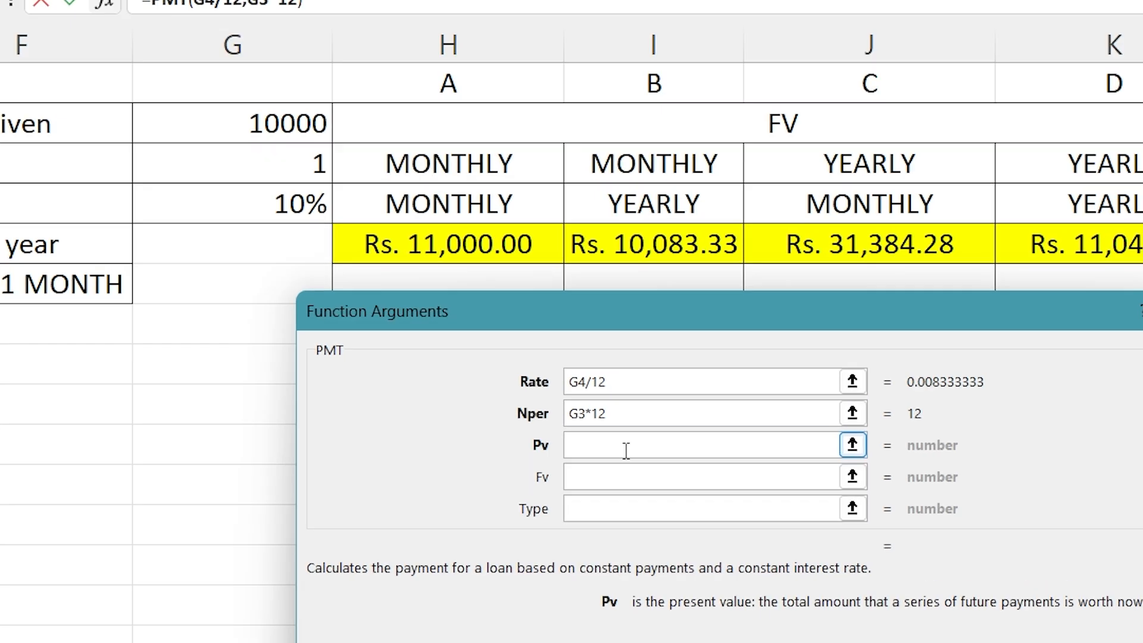
type("-")
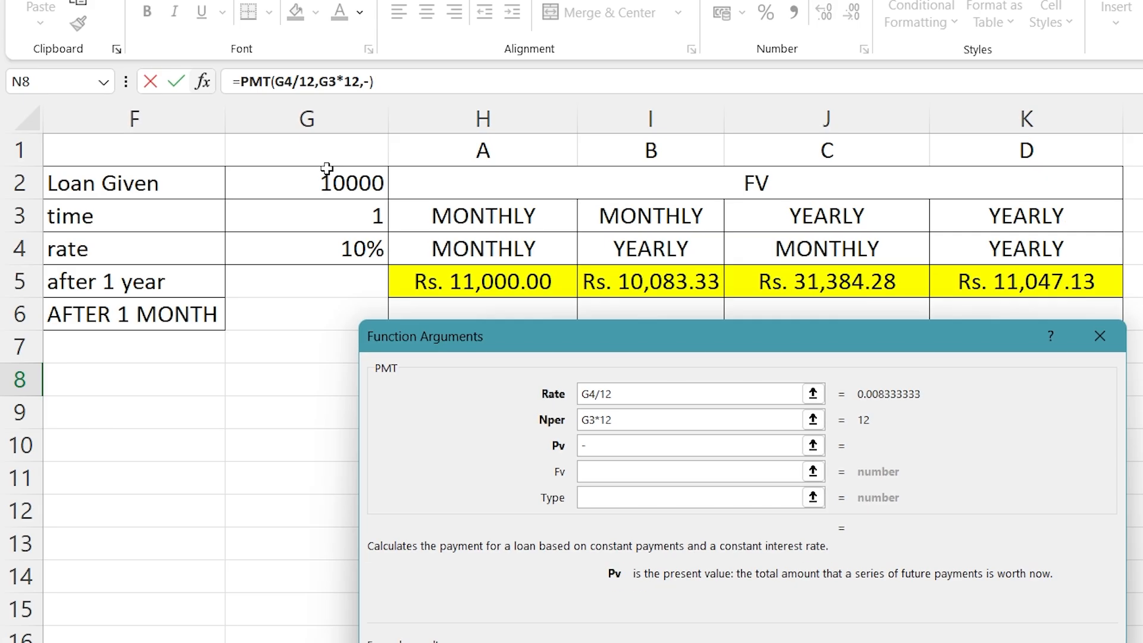
left_click(326, 168)
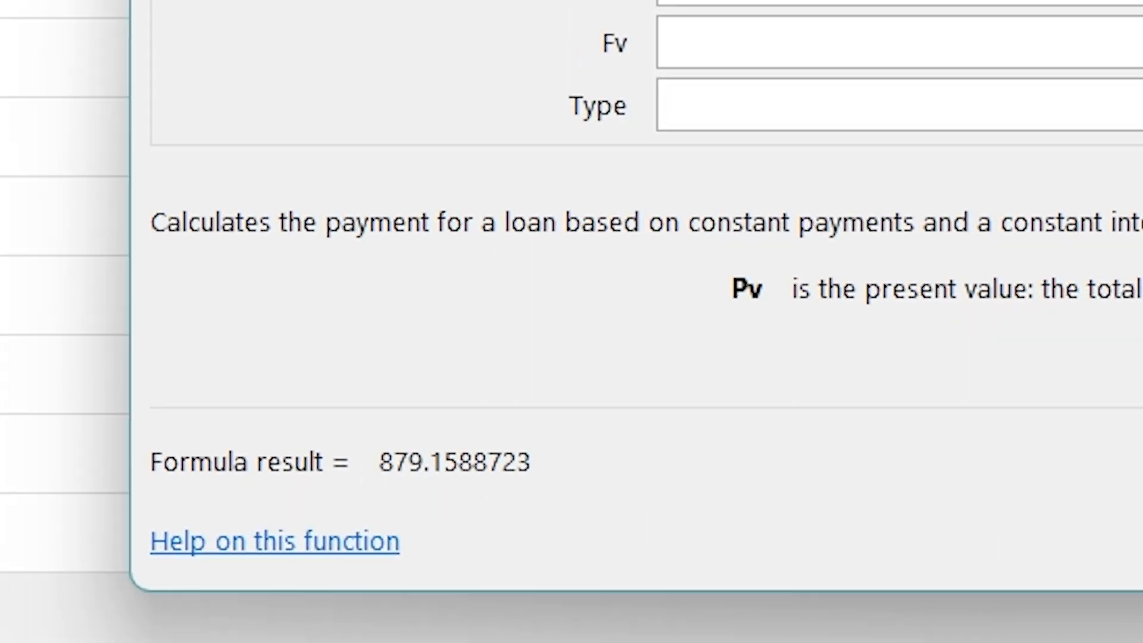
left_click(1018, 557)
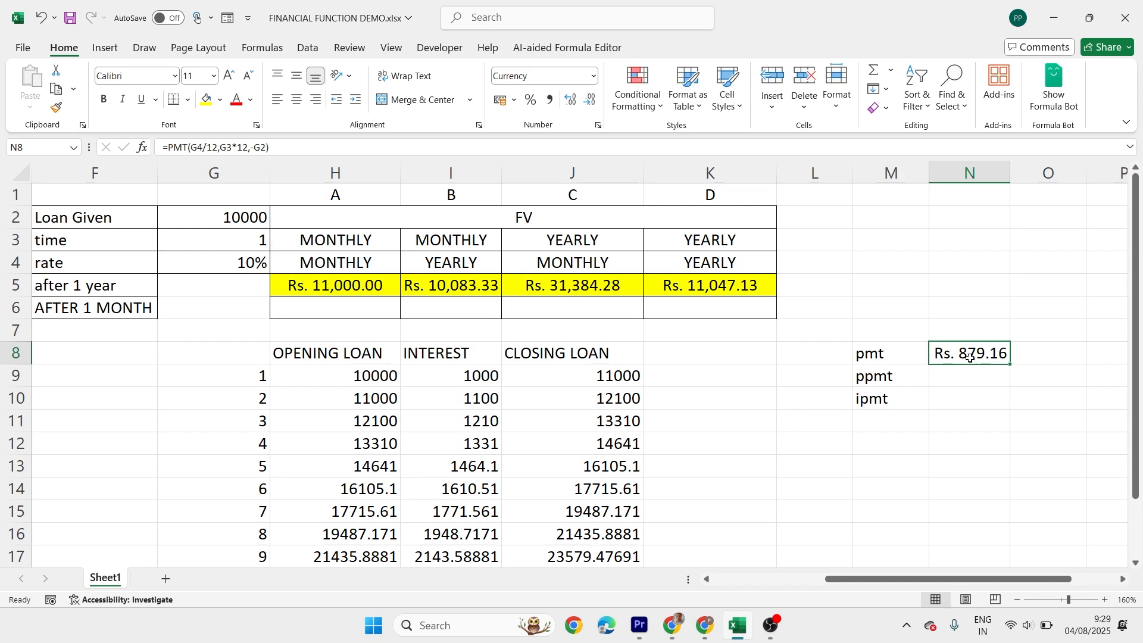
Begin a PPMT function in N9 with the monthly rate argument set to G4/12
left_click(971, 383)
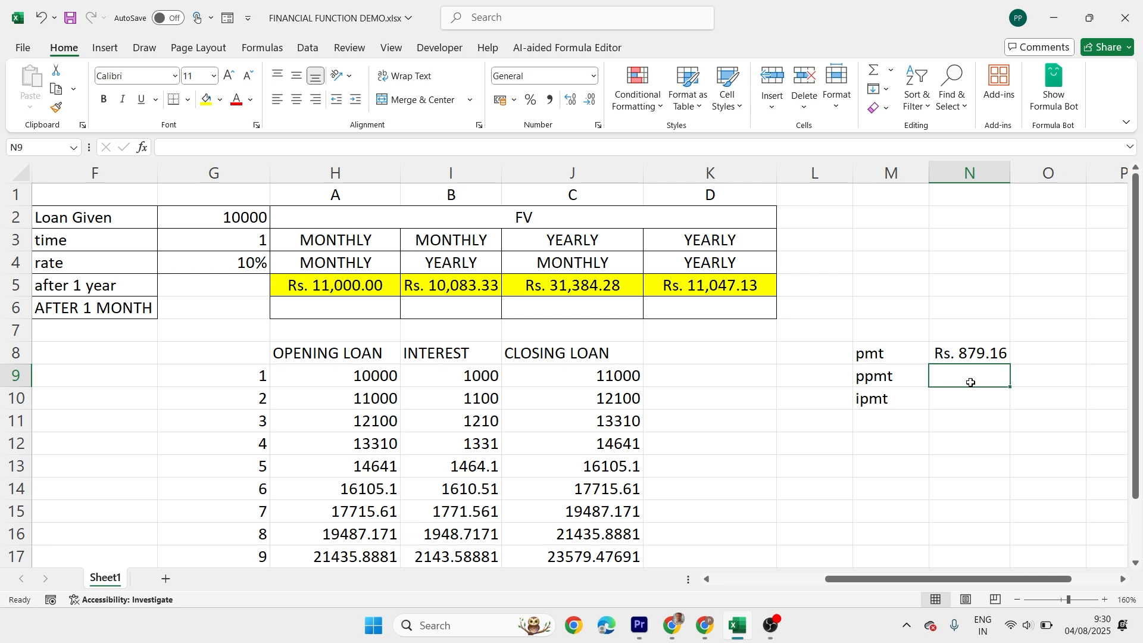
type("=ppmt")
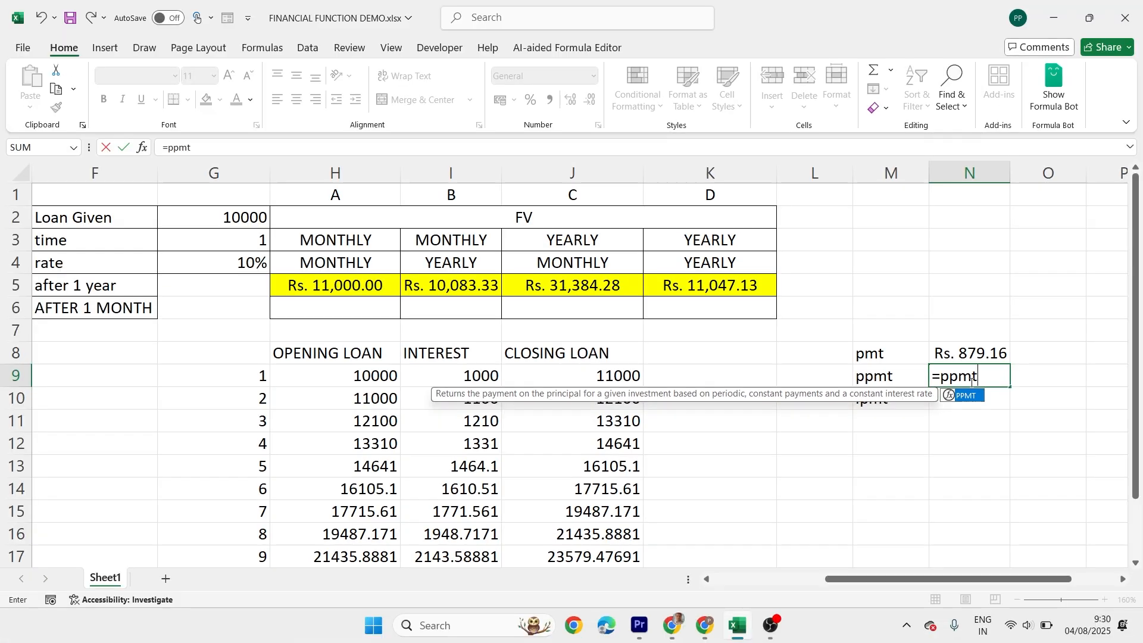
key("ctrl+a")
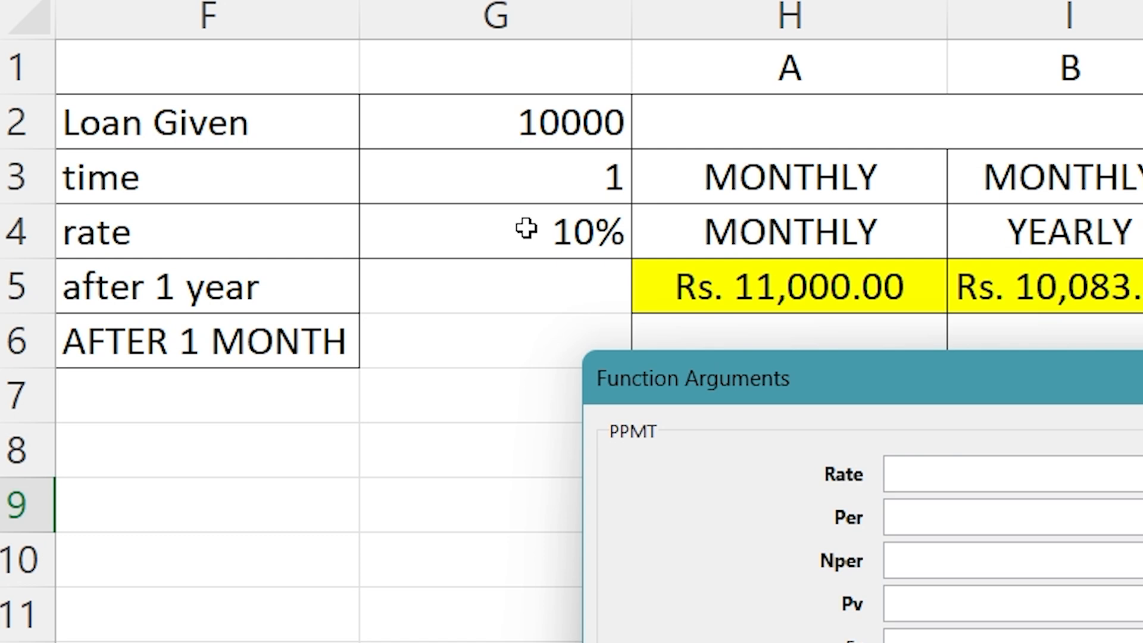
left_click(526, 229)
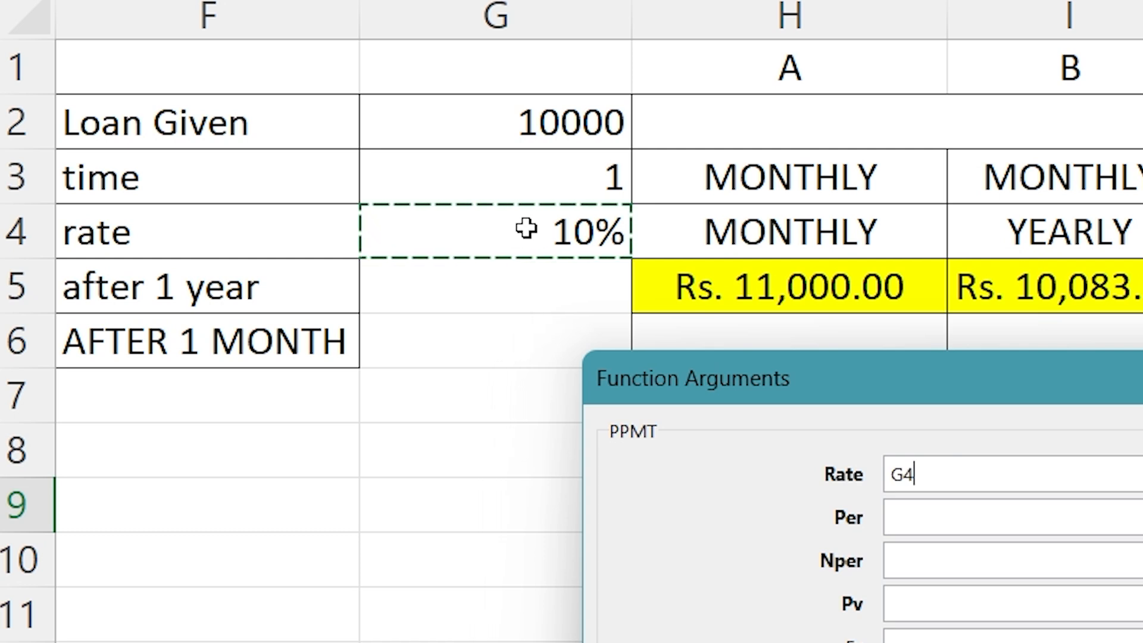
type("/12")
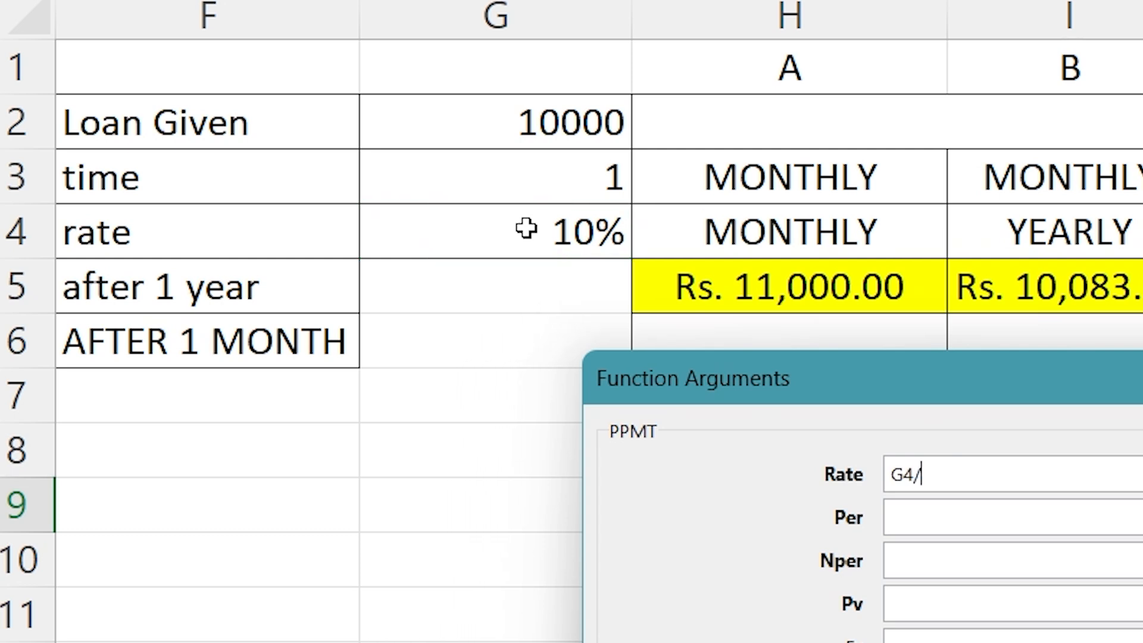
Set the PPMT function's Nper argument to G3*12 and its Pv argument to -G2
left_click(919, 560)
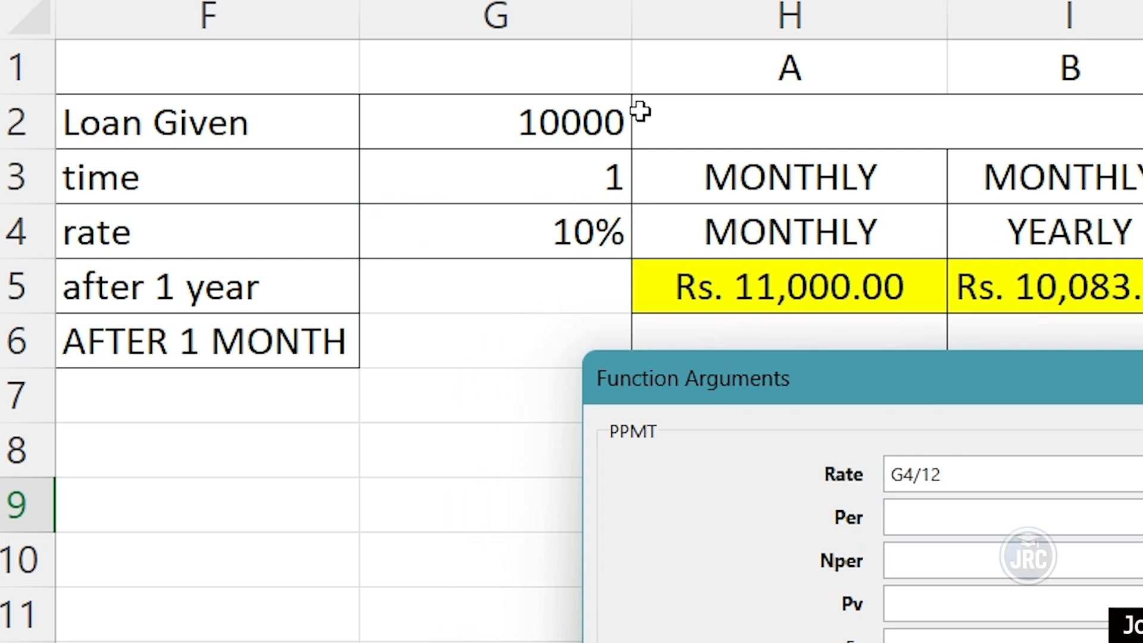
left_click(509, 174)
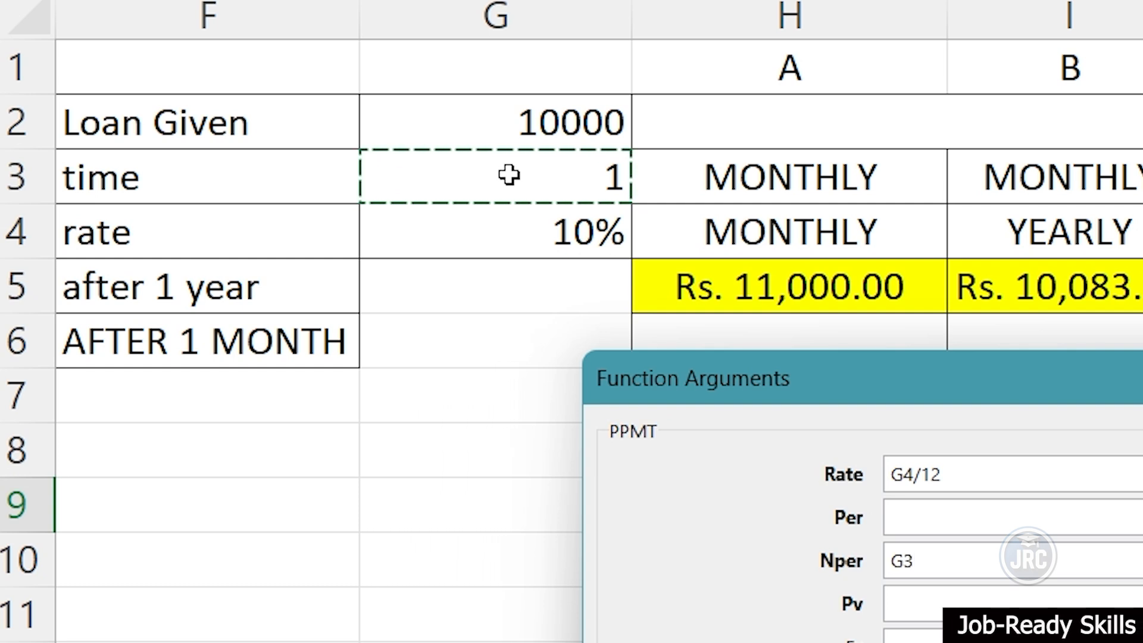
type("*12")
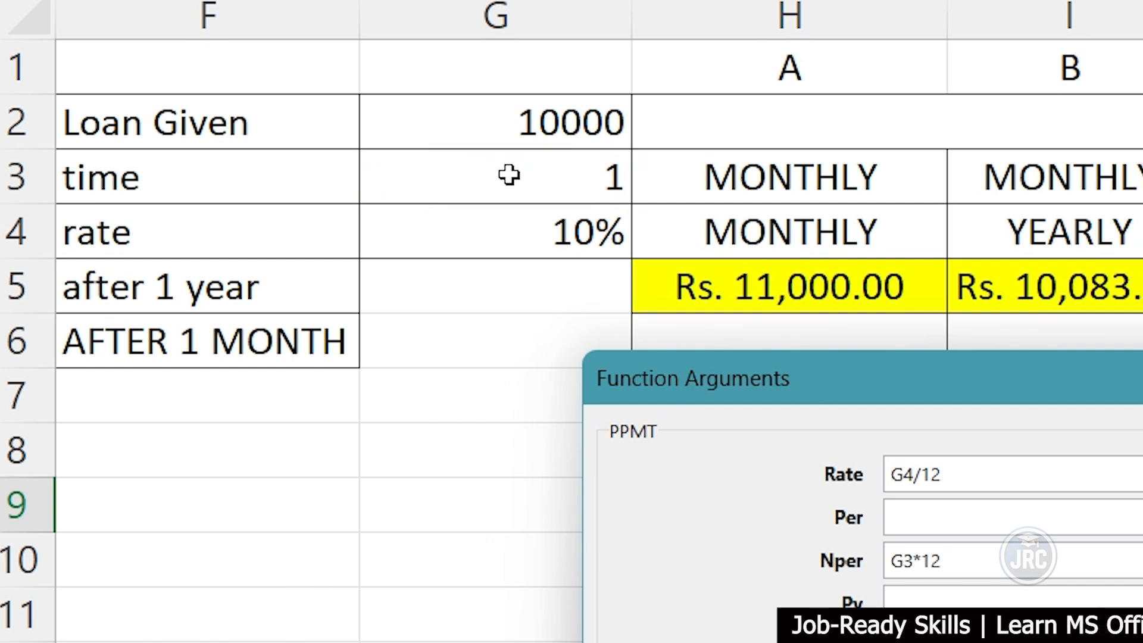
left_click(938, 598)
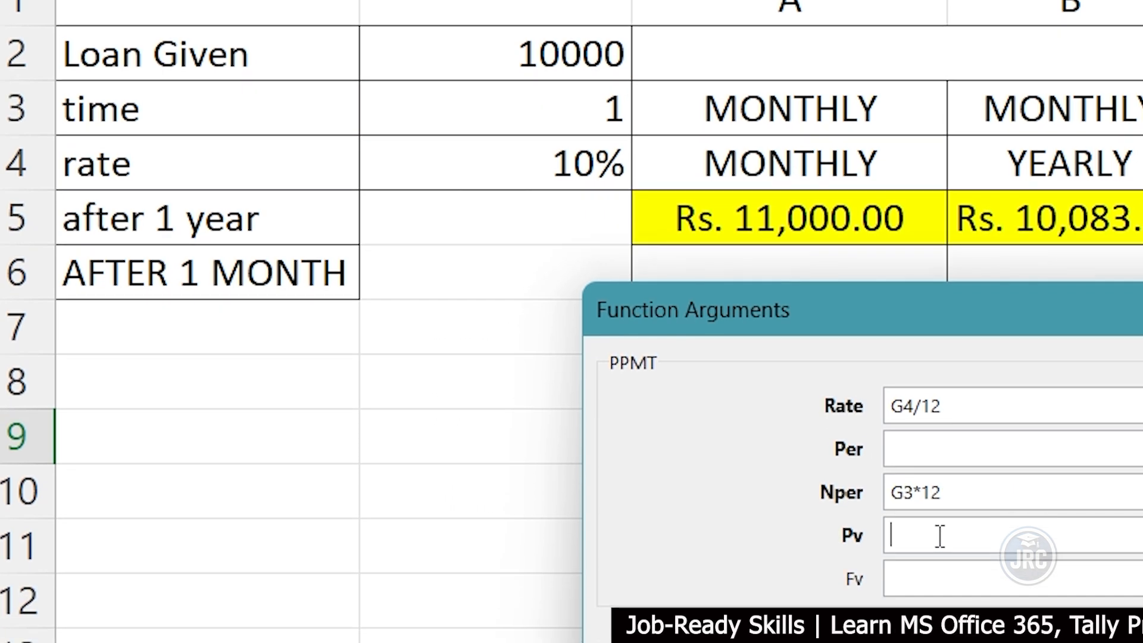
type("-")
left_click(507, 45)
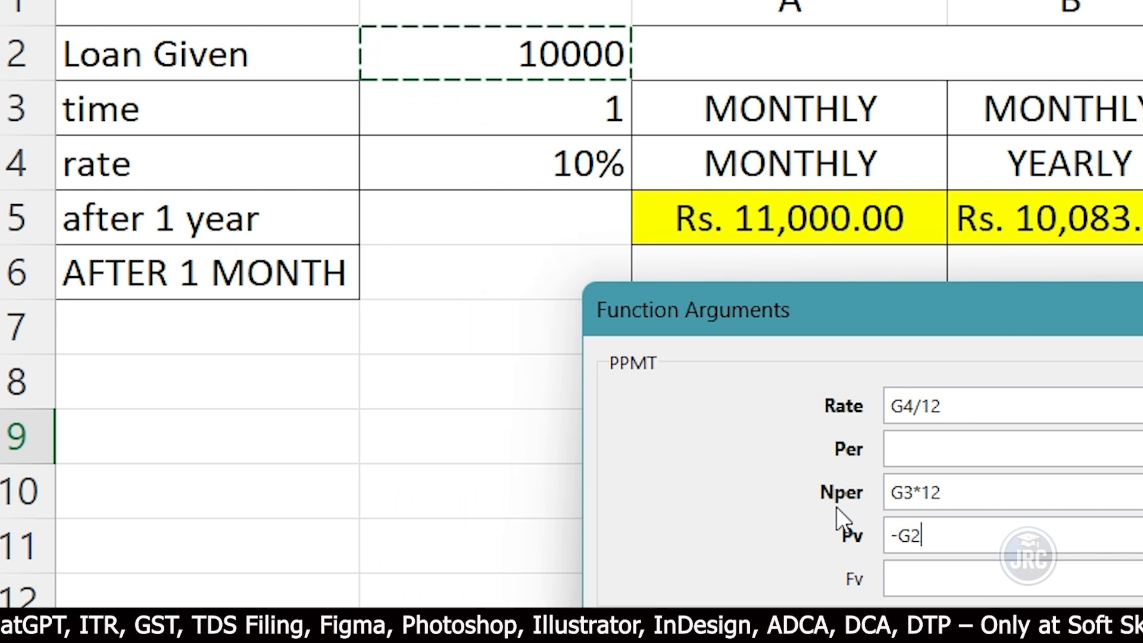
Set the PPMT function's Per argument to 1 for the first month and insert the formula
left_click(924, 448)
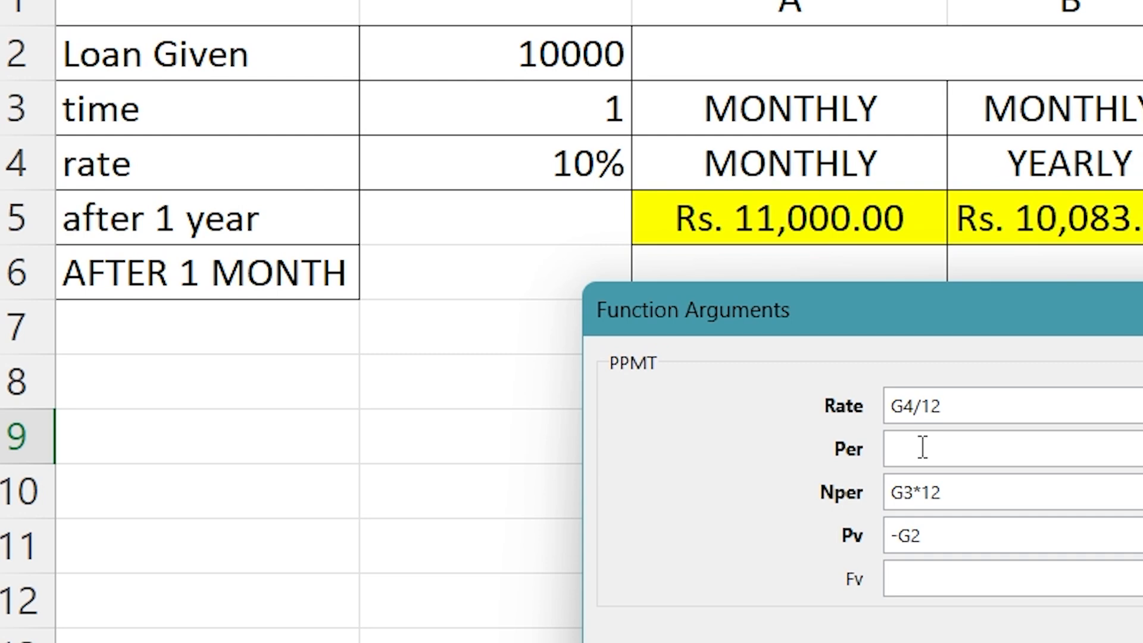
type("1")
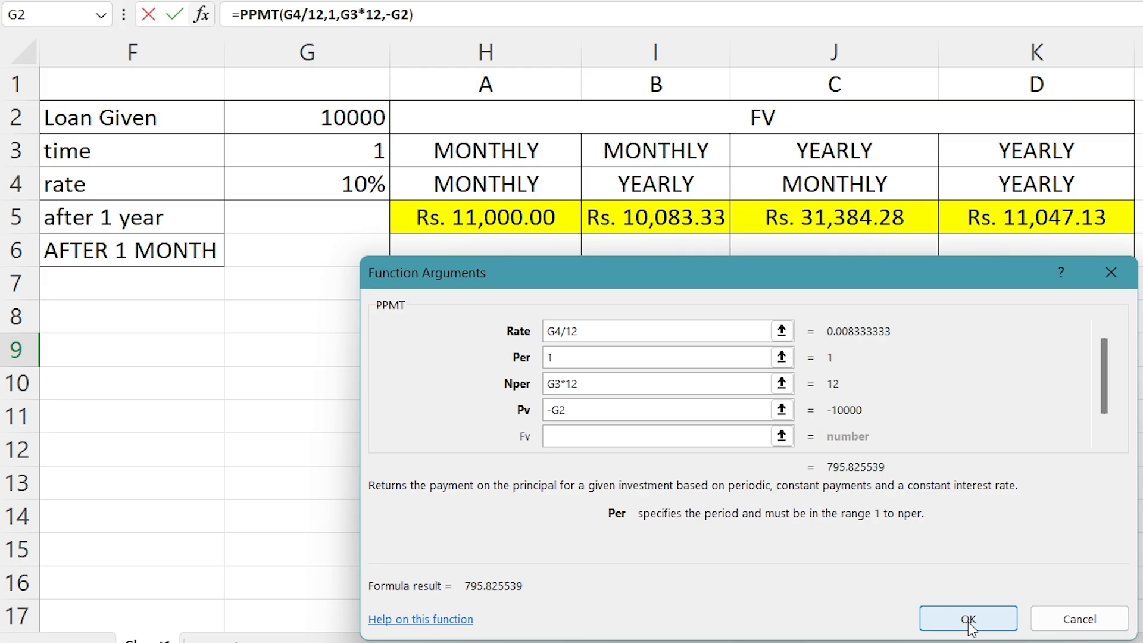
left_click(970, 619)
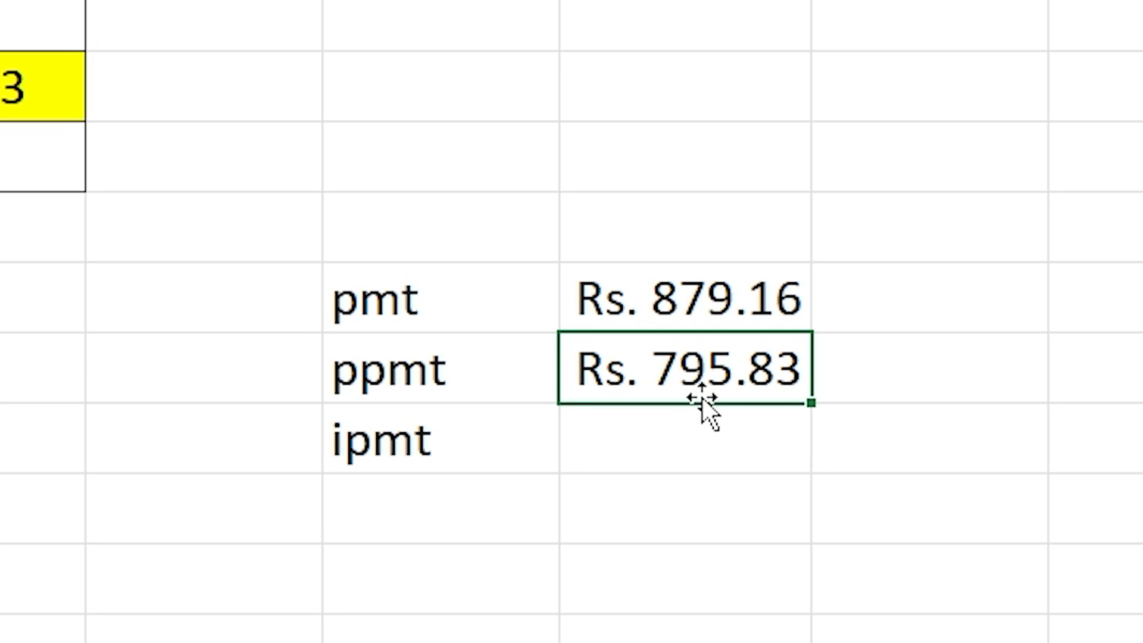
Enter a formula in O9 that subtracts the PPMT result in N9 from the PMT result in N8
left_click(988, 361)
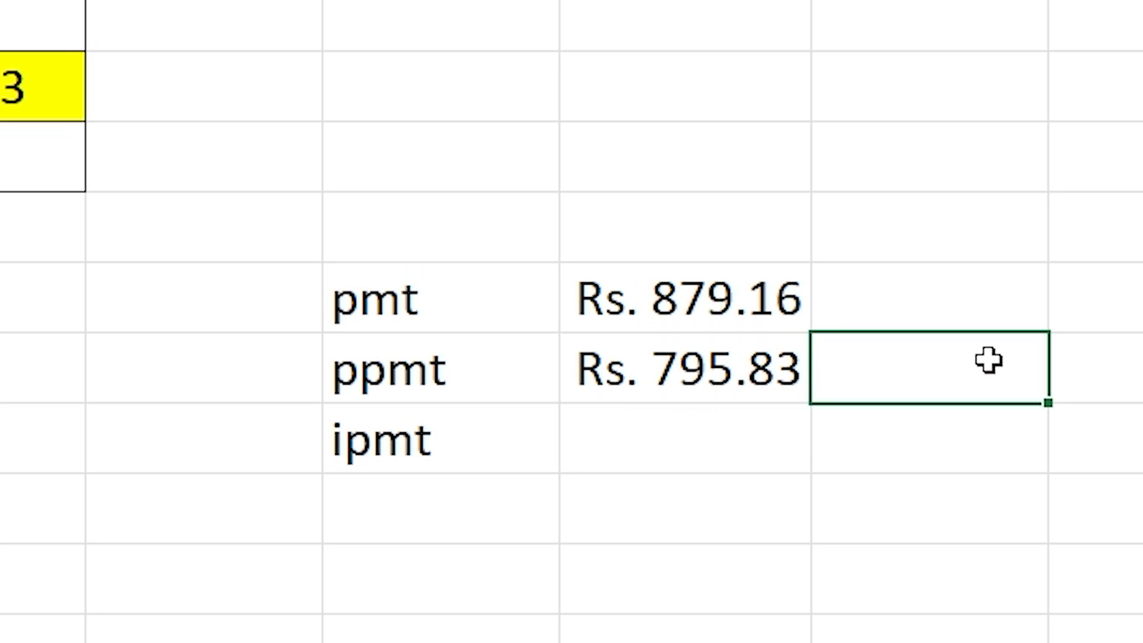
type("=")
left_click(714, 317)
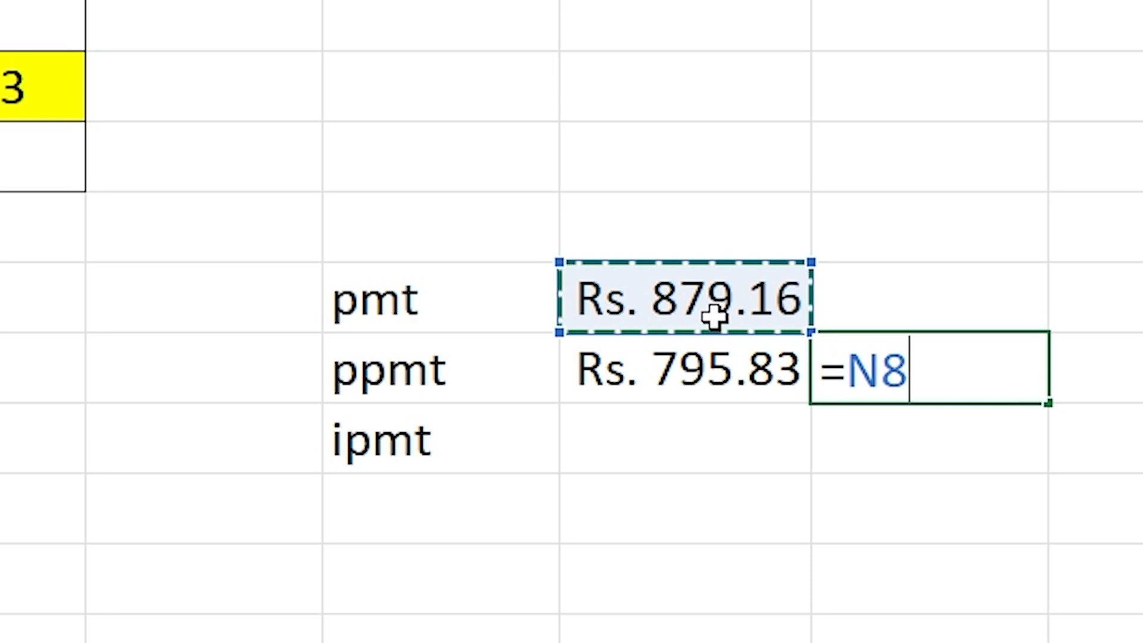
type("-")
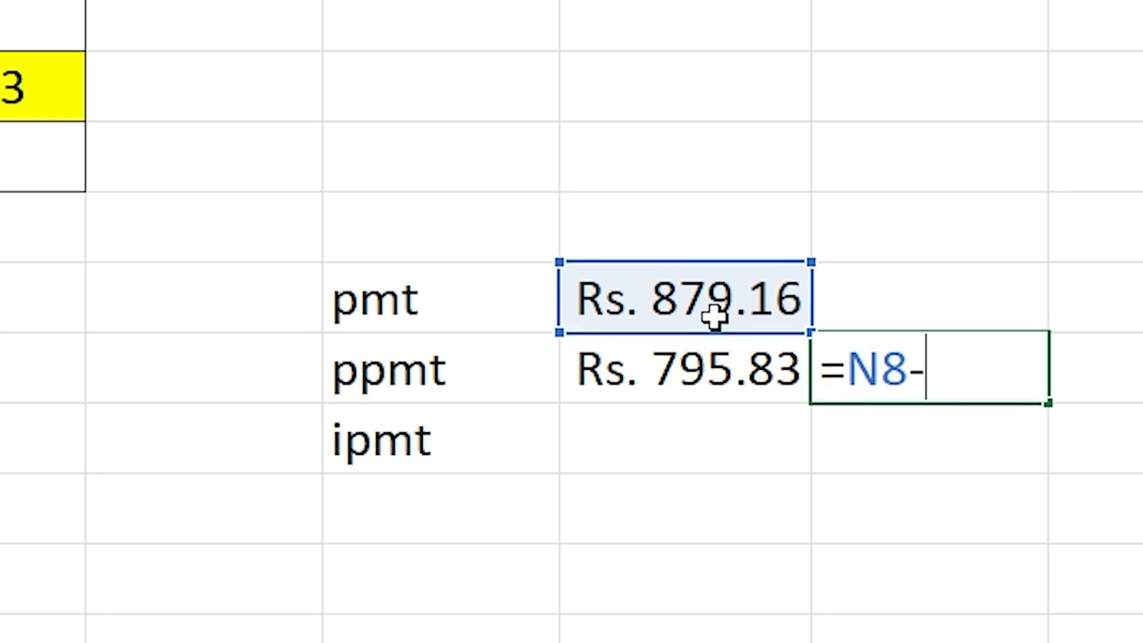
left_click(647, 388)
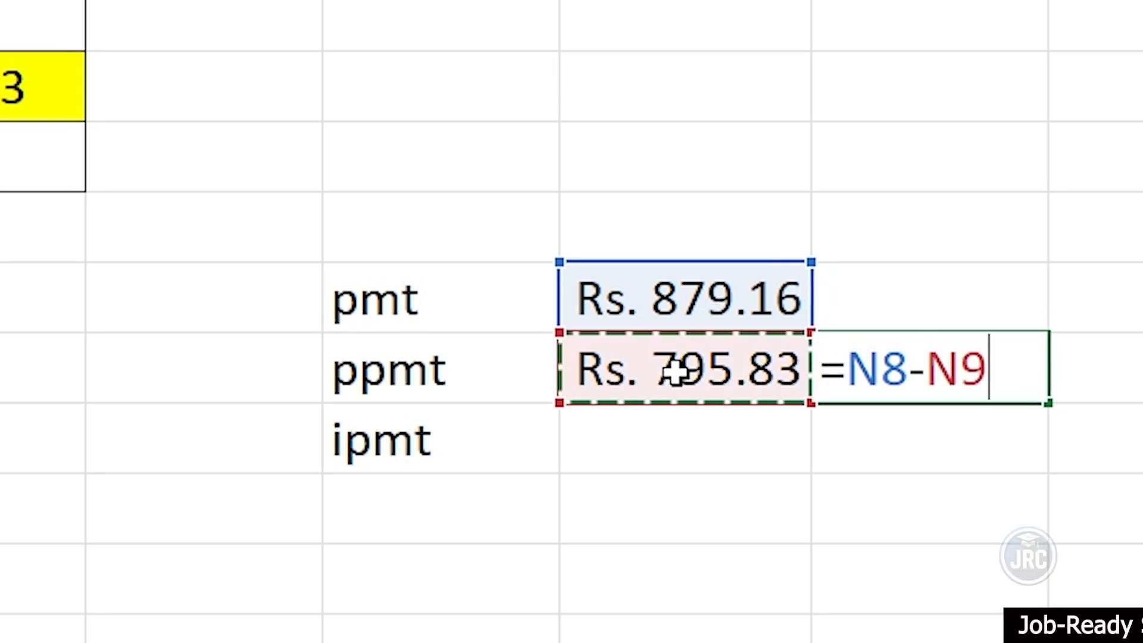
key("Return")
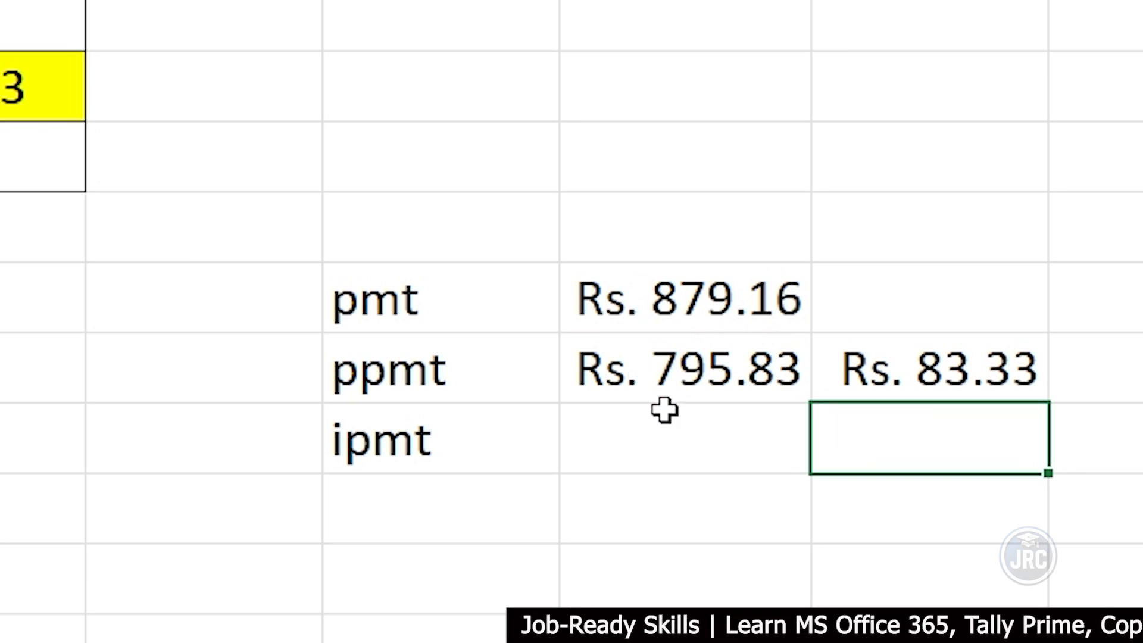
Begin an IPMT function in N10 with the Rate argument set to G4/12
left_click(679, 428)
type("=ipmt")
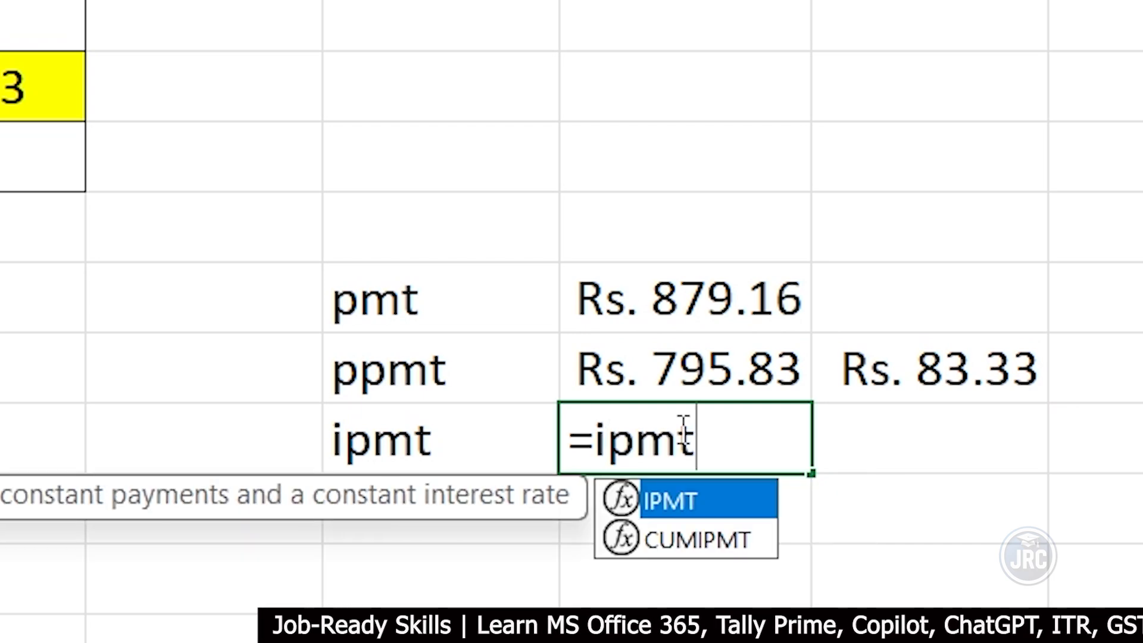
key("Tab")
key("ctrl+a")
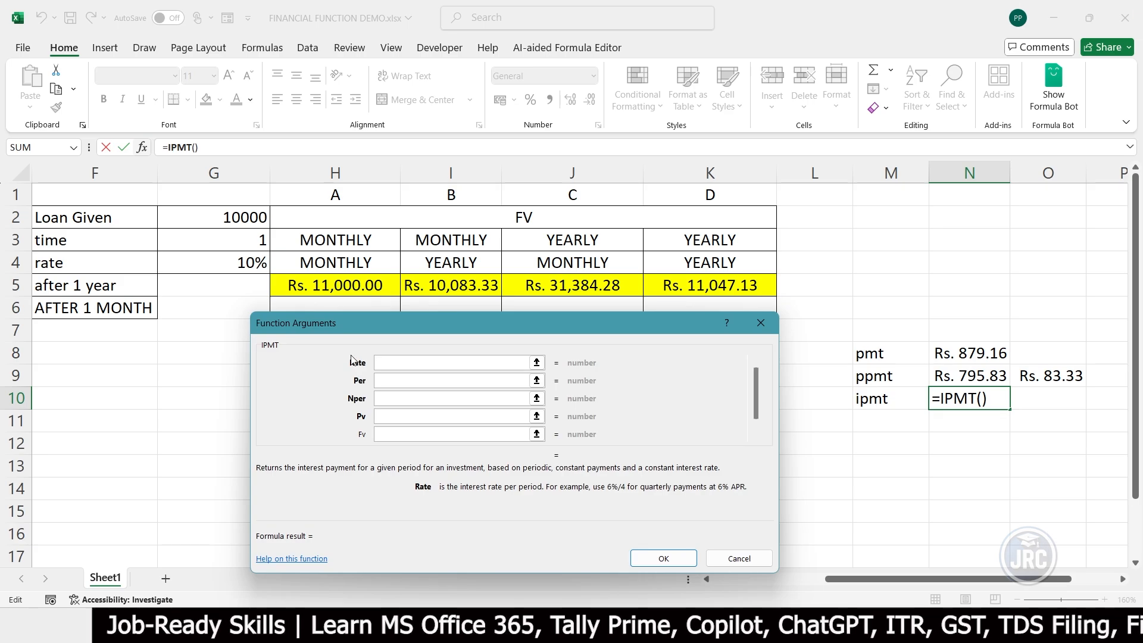
left_click(240, 267)
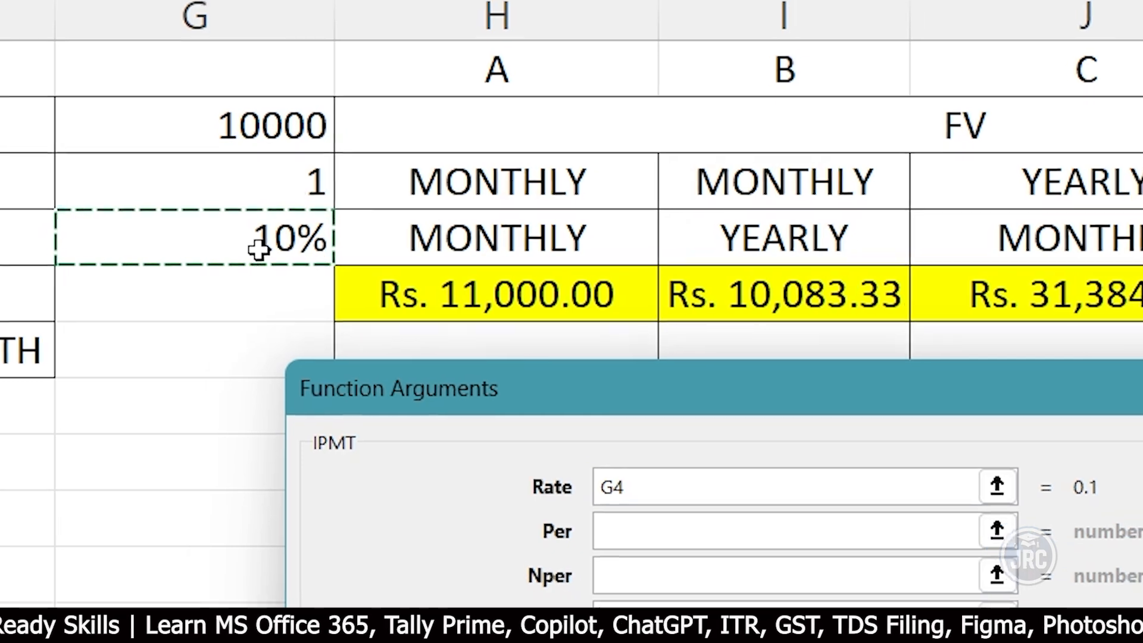
type("/12")
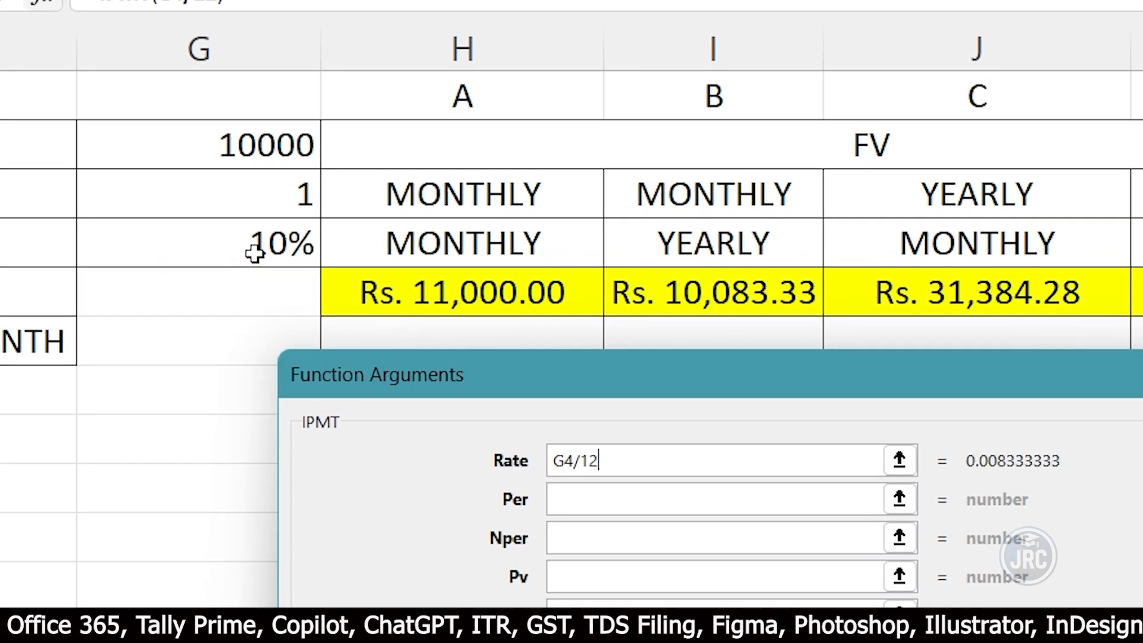
Set the IPMT function's Per argument to 1 and its Nper argument to G3*12
left_click(592, 503)
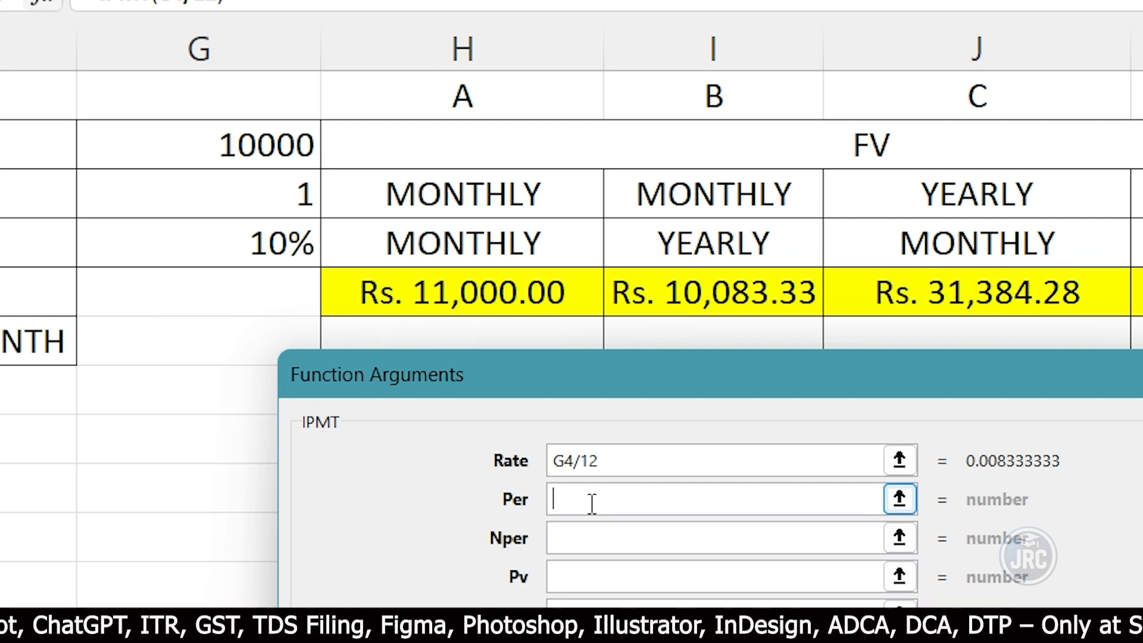
type("1")
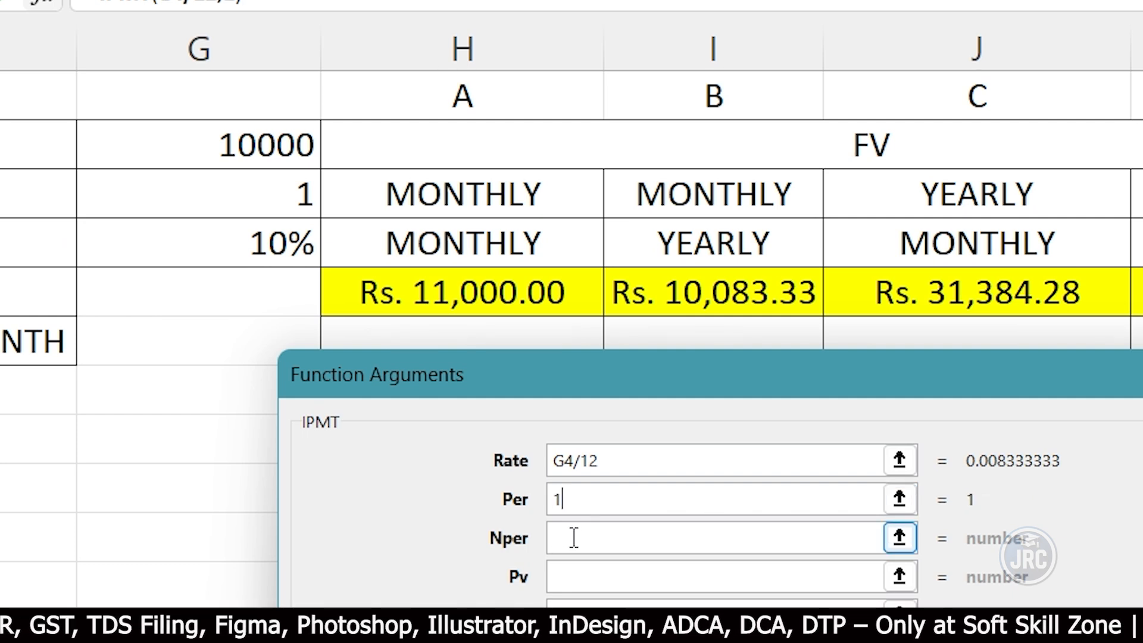
key("Tab")
left_click(287, 202)
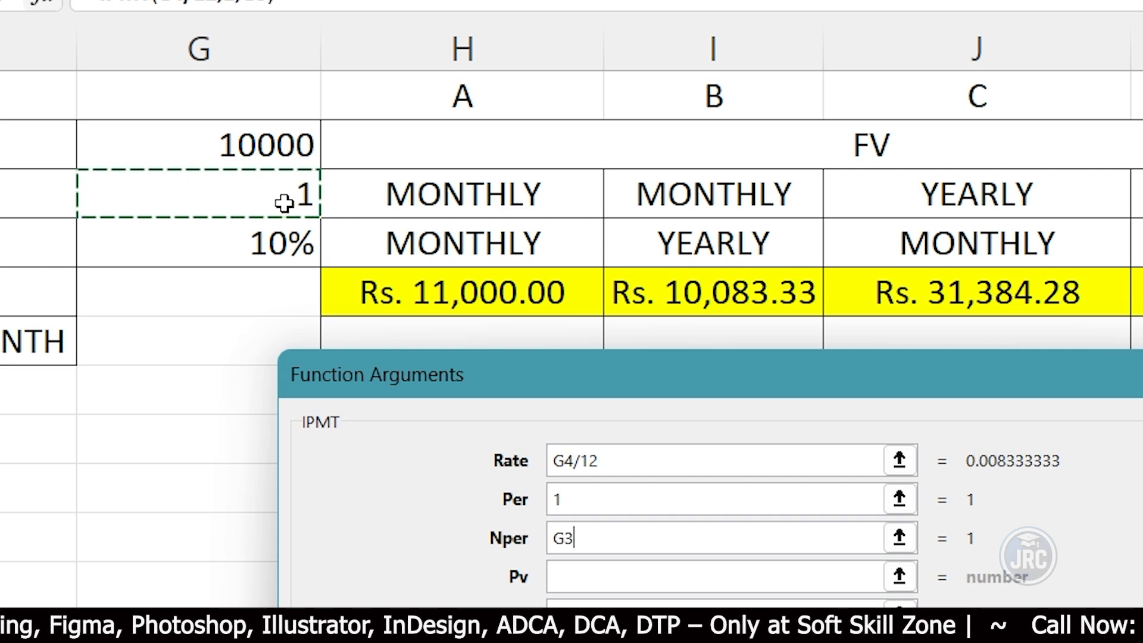
type("*12")
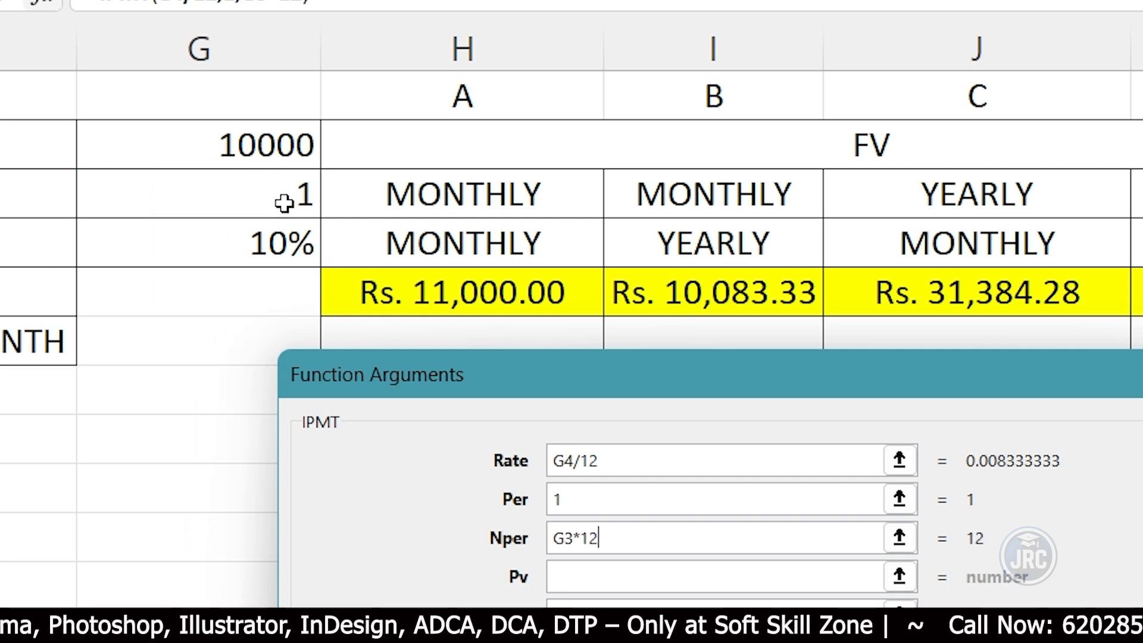
Set the IPMT function's Pv argument to -G2, insert the formula and compare it with the difference in O9
left_click(605, 585)
type("-")
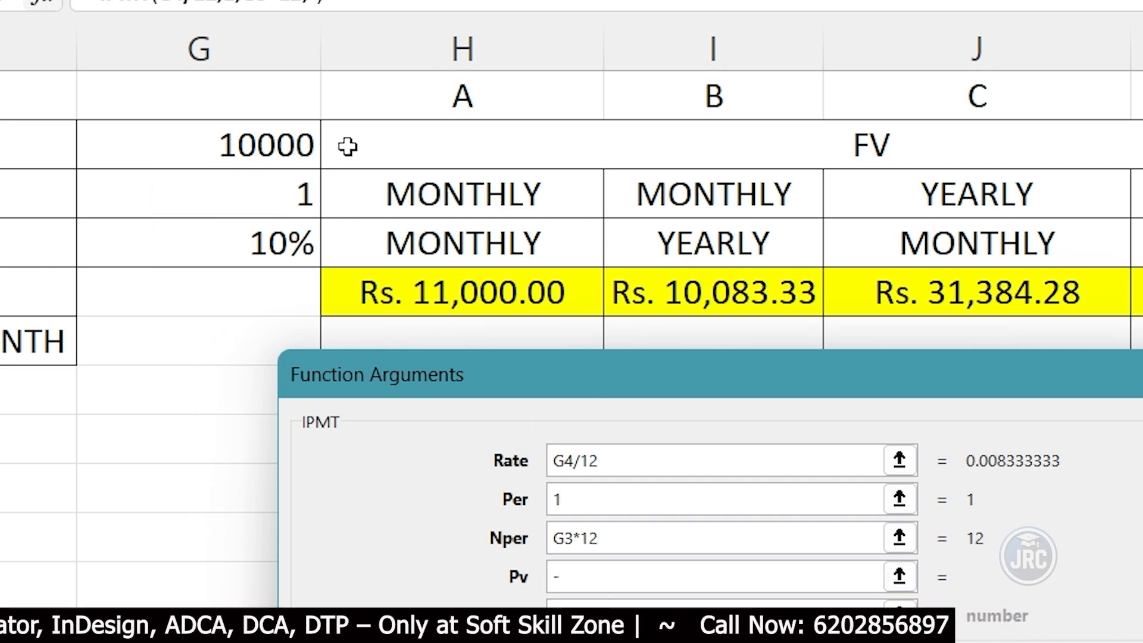
left_click(238, 131)
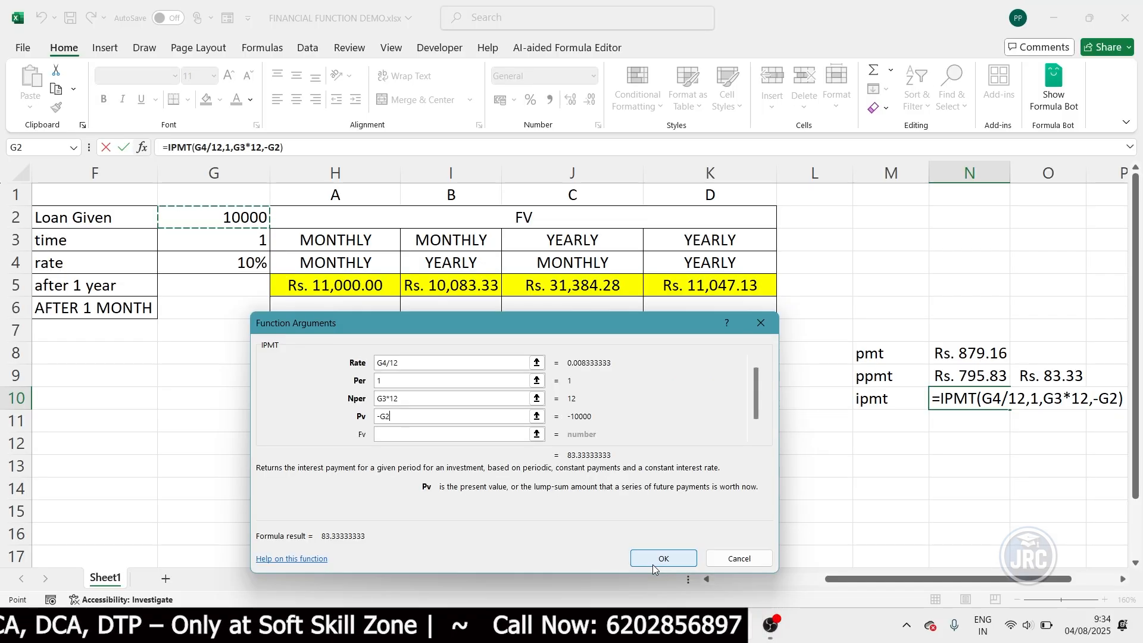
left_click(652, 562)
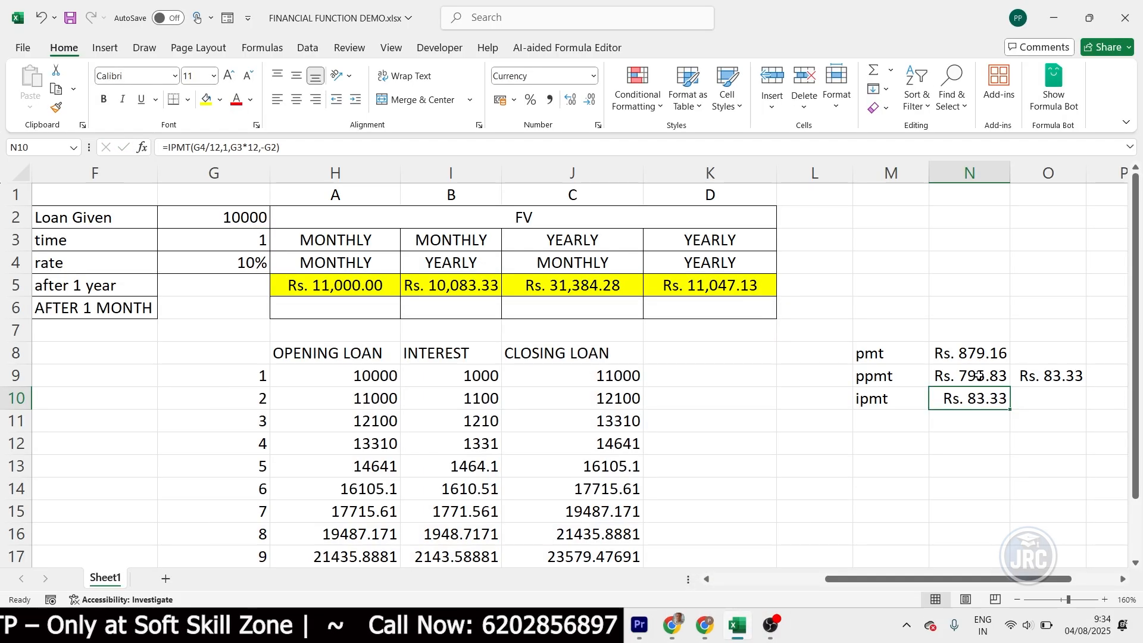
left_click(1064, 373)
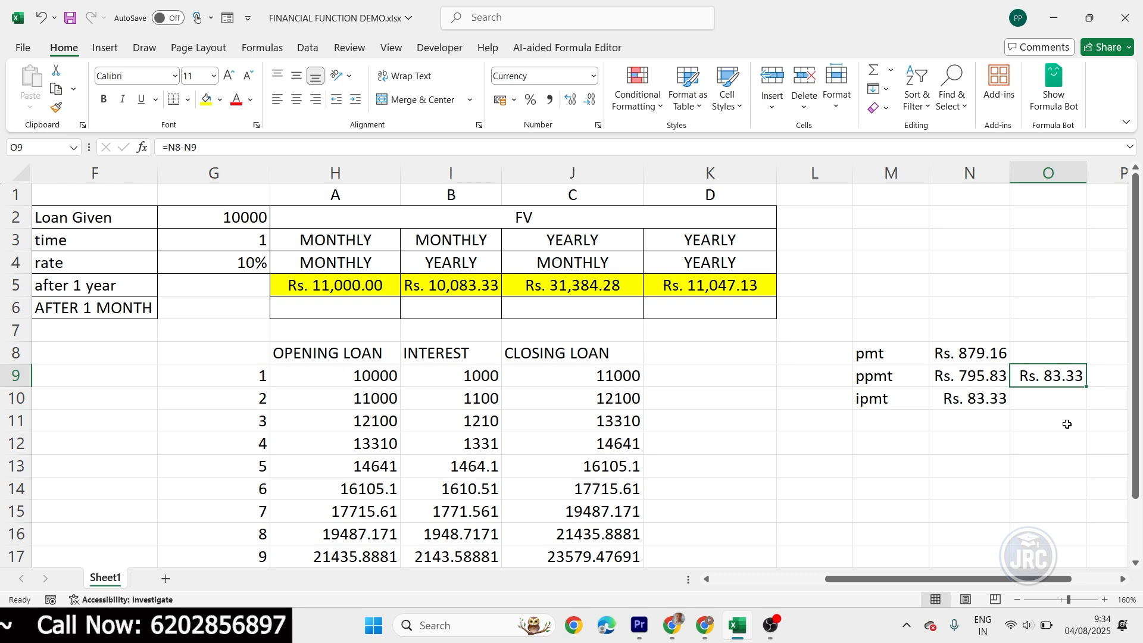
Enter the labels FV, PMT, PPMT and IPMT down cells L12 to L15
left_click(819, 442)
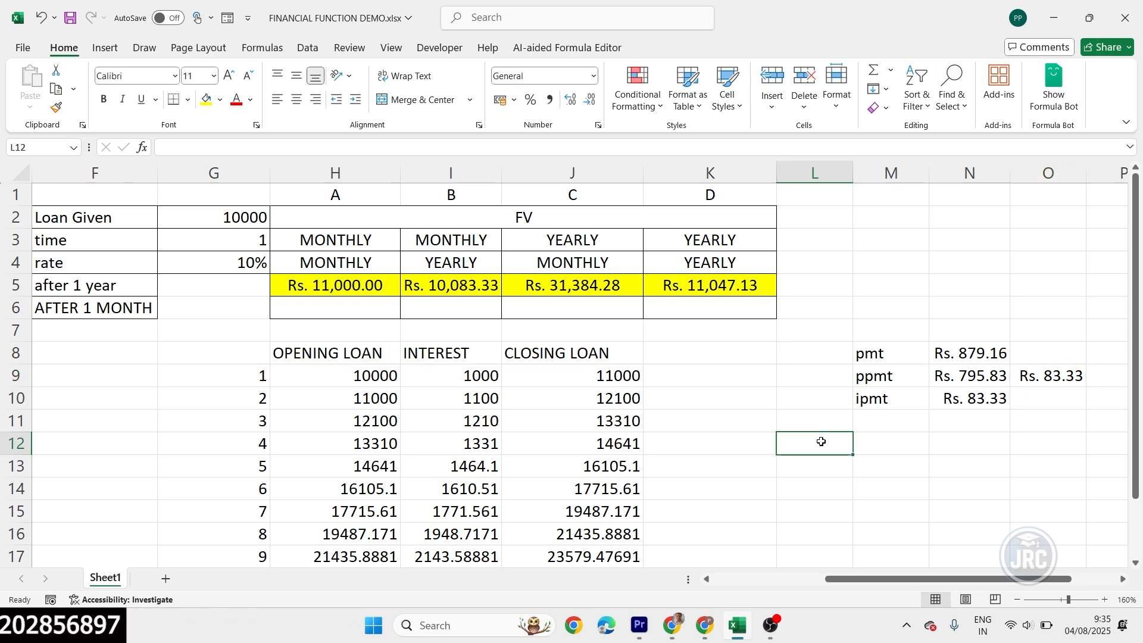
type("FV")
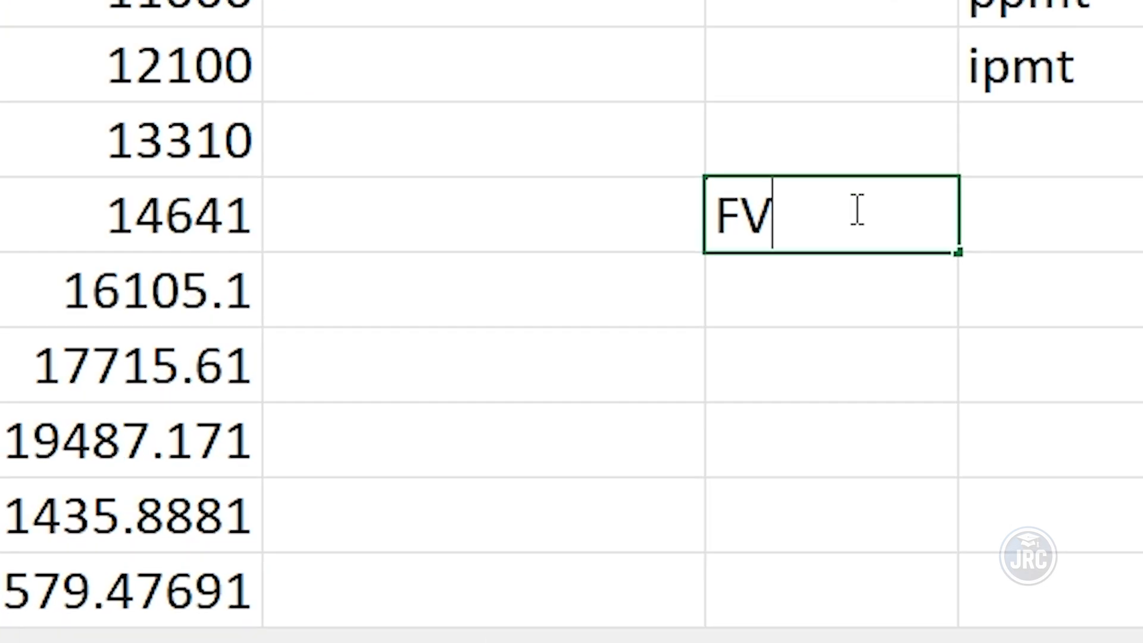
key("Return")
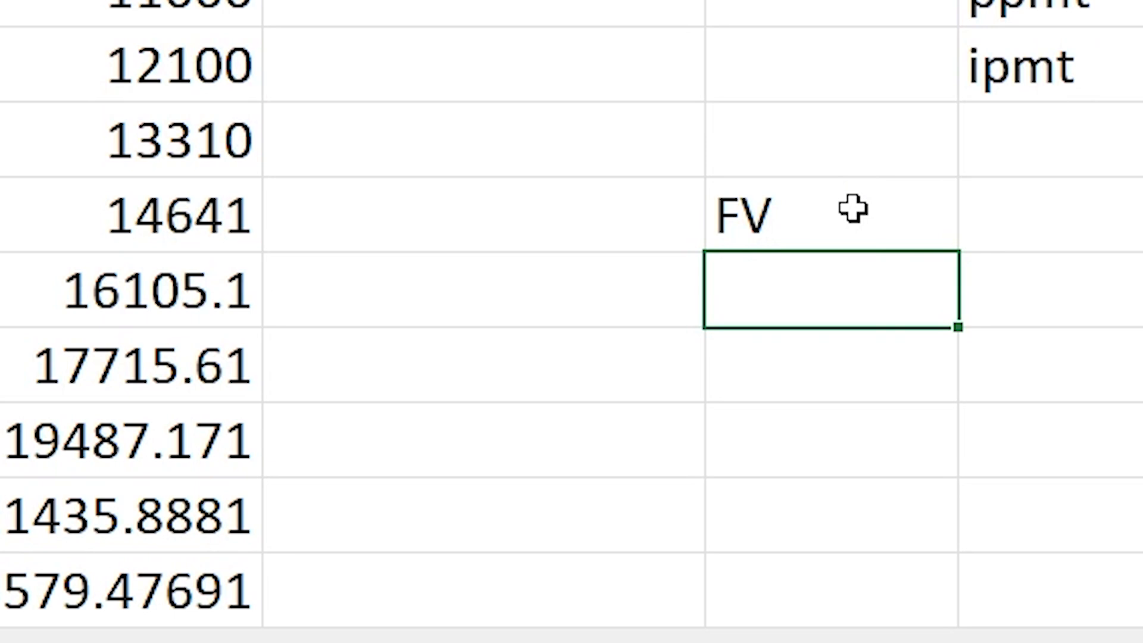
type("PMT")
key("Return")
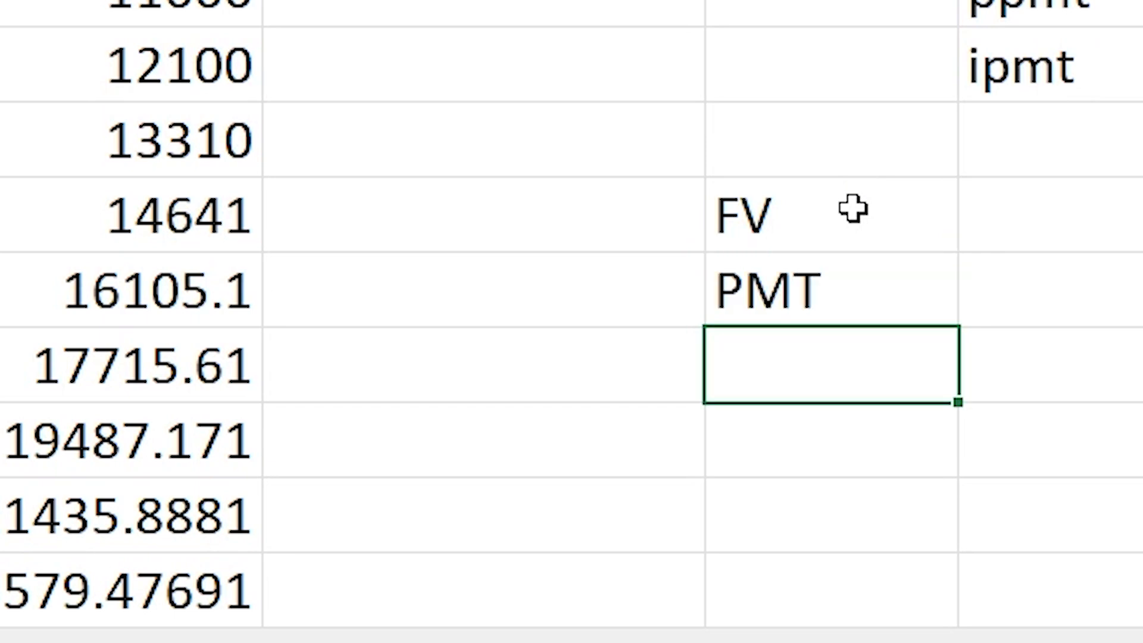
type("PPMT")
key("Return")
type("IPMT")
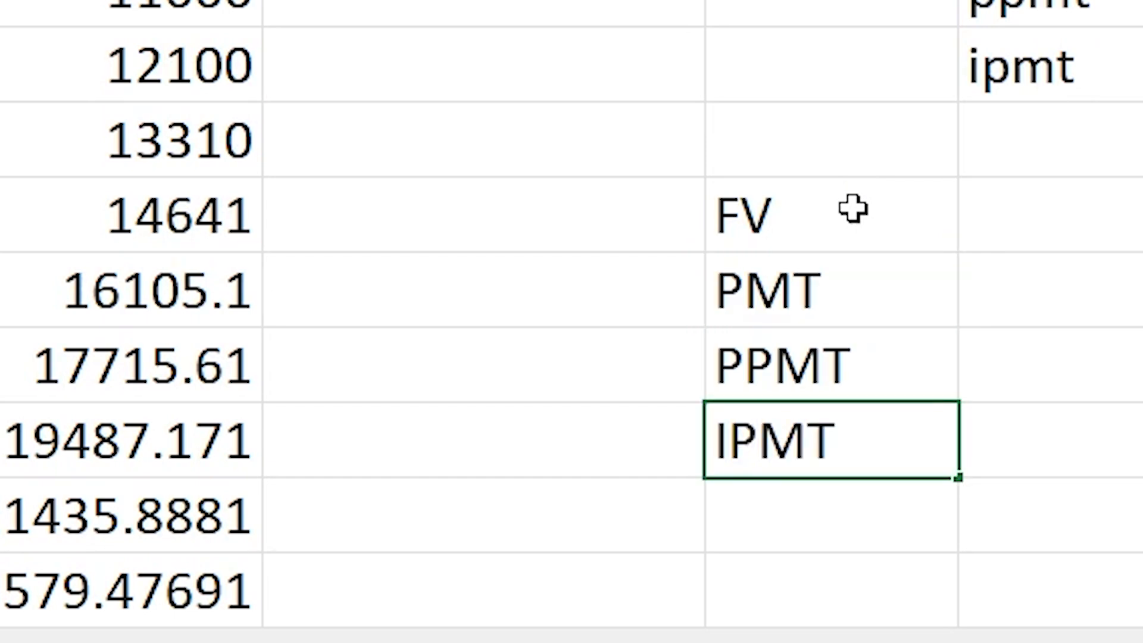
key("Return")
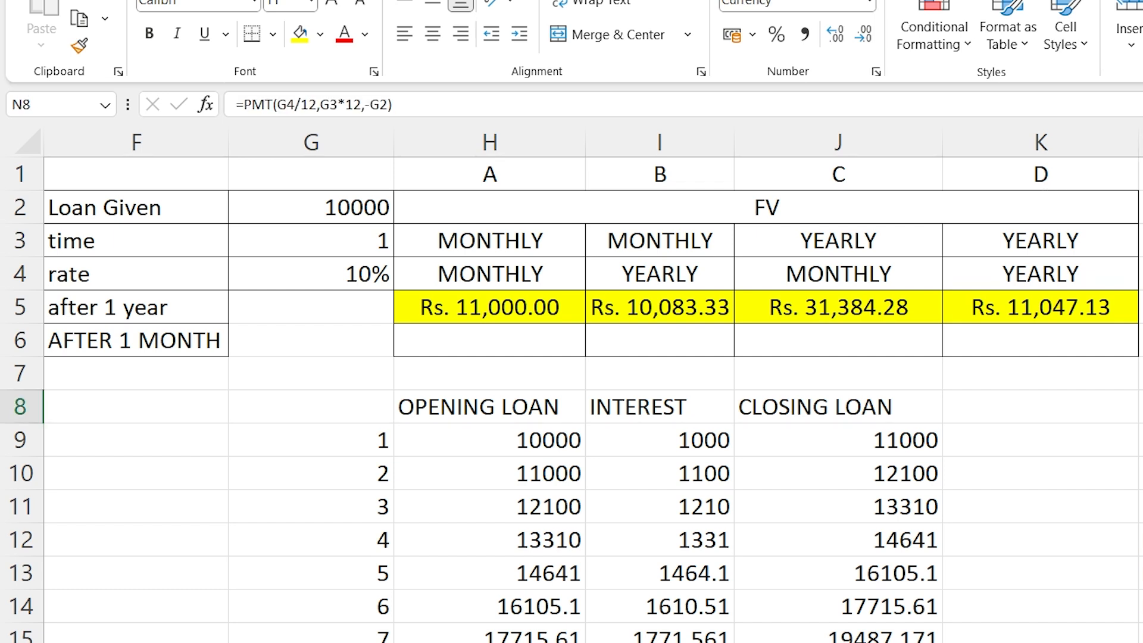
Begin an FV function in M12 with the Rate argument set to G4/12
left_click(1142, 540)
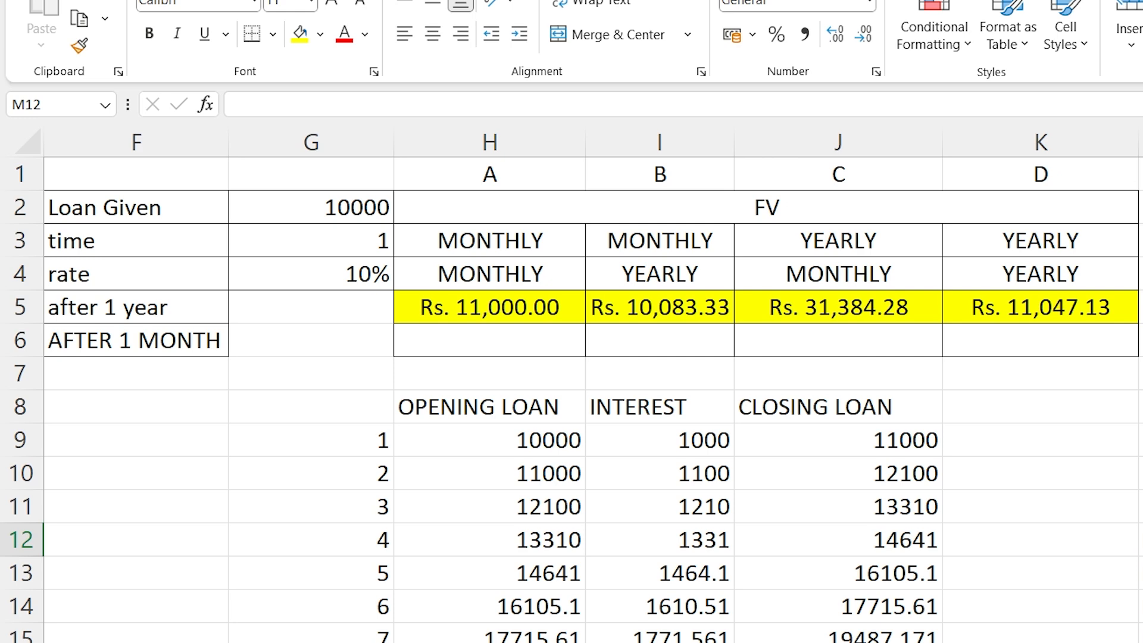
type("=FV")
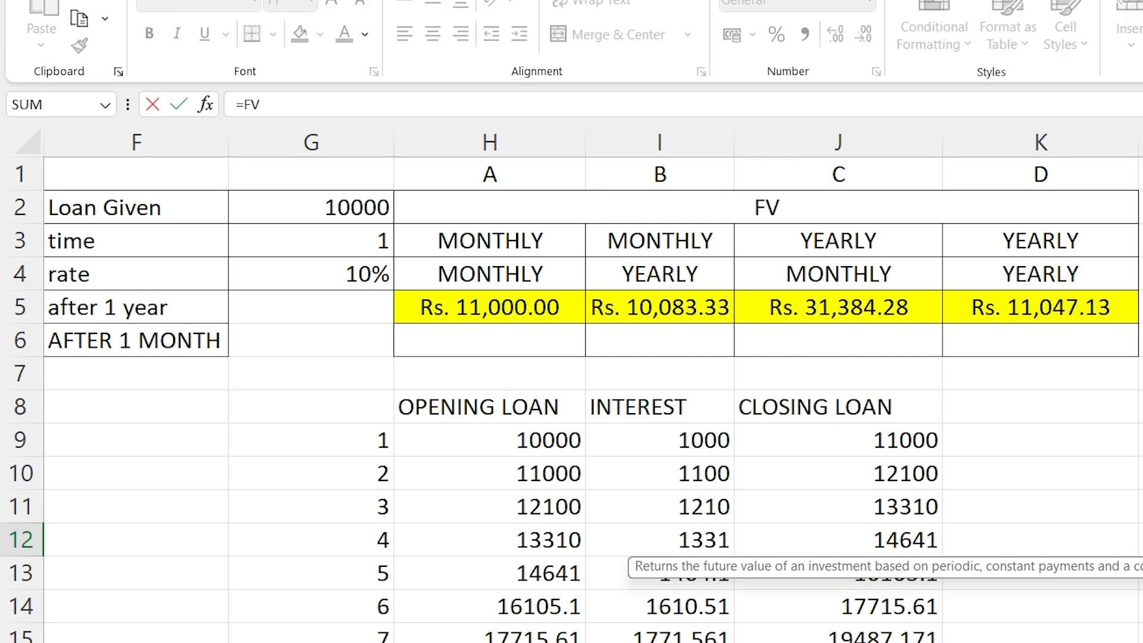
key("ctrl+a")
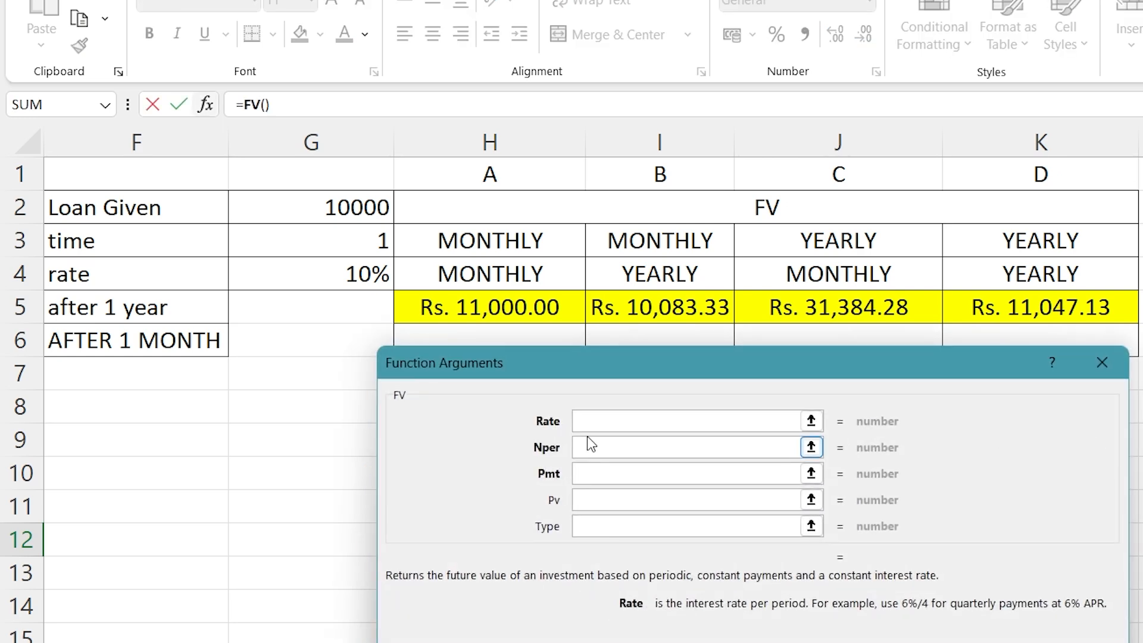
left_click(778, 423)
left_click(320, 272)
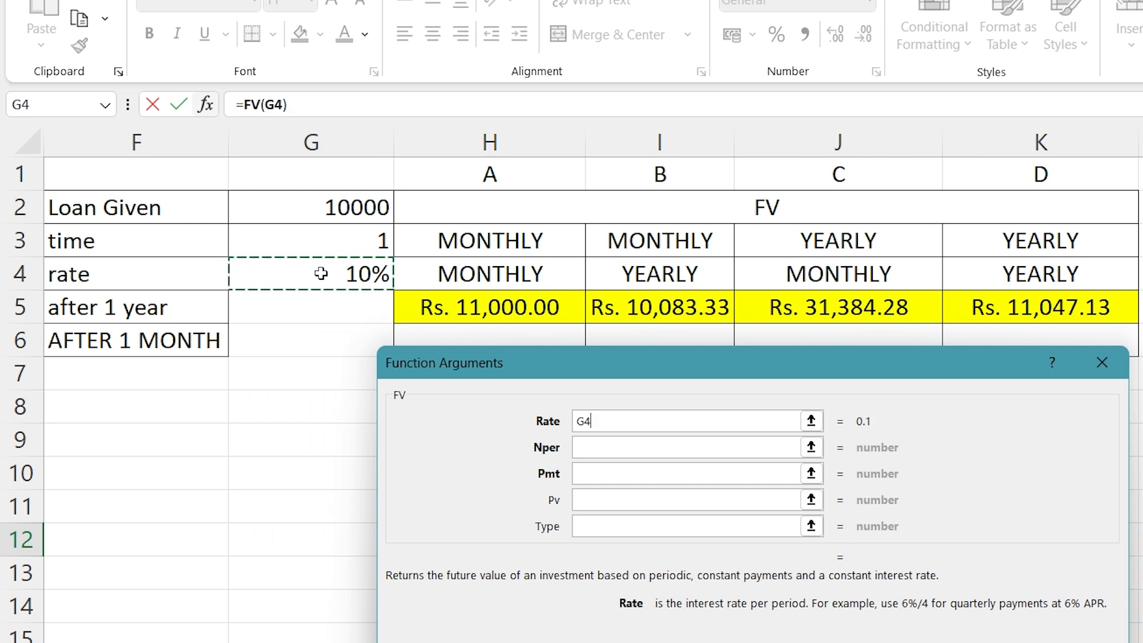
type("/12")
key("Tab")
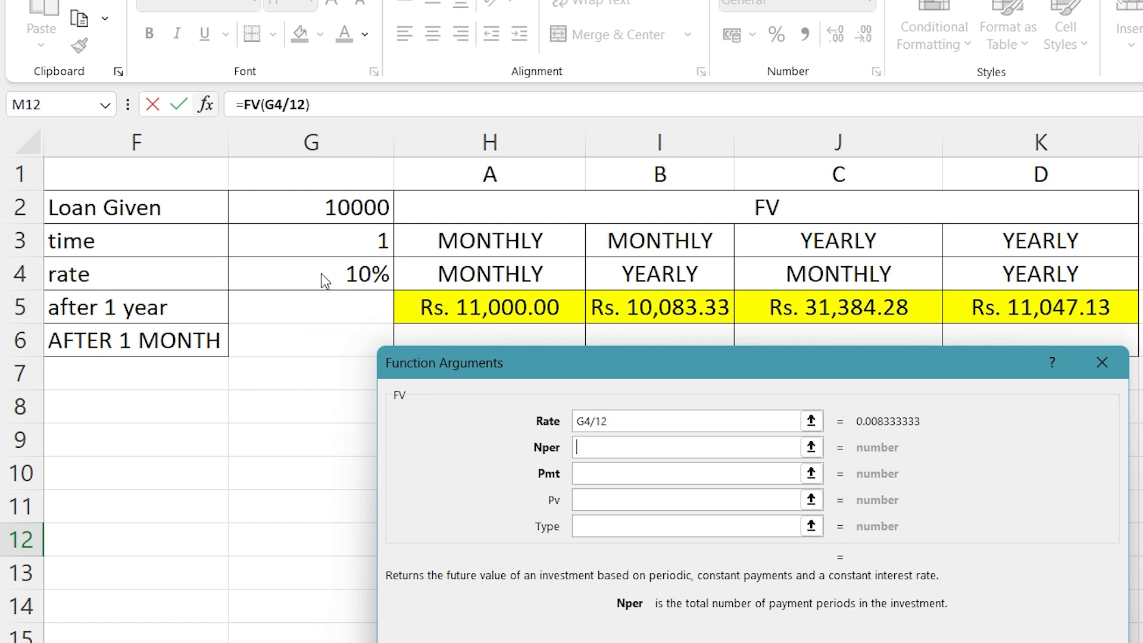
Set the FV function's Nper argument to G3*12 and its Pmt argument to -N8, and insert the formula
left_click(360, 240)
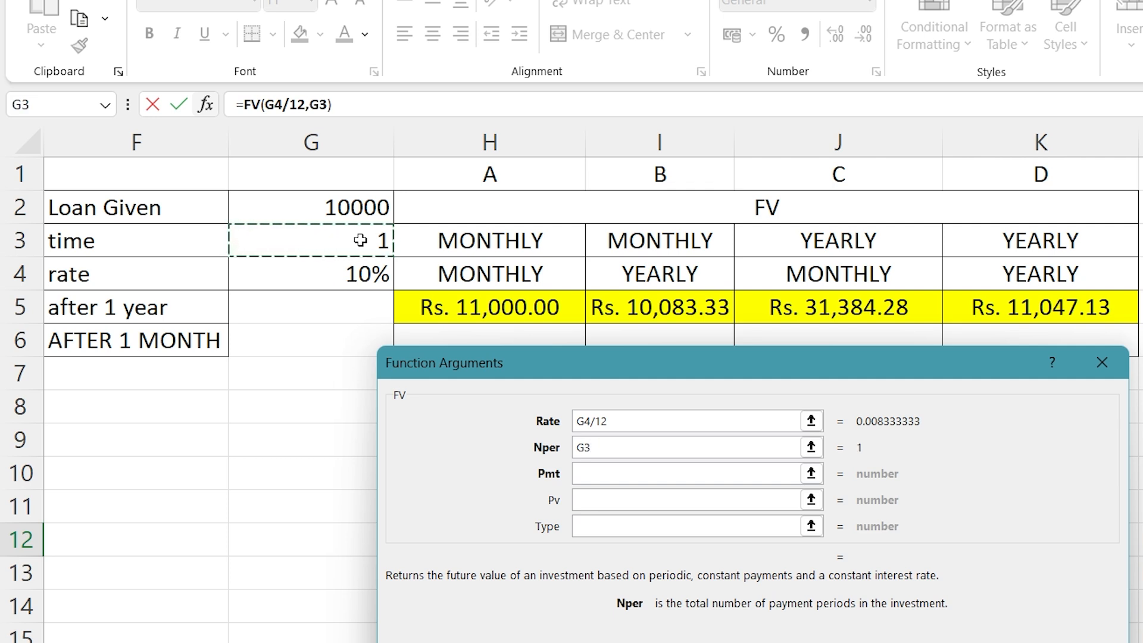
type("*12")
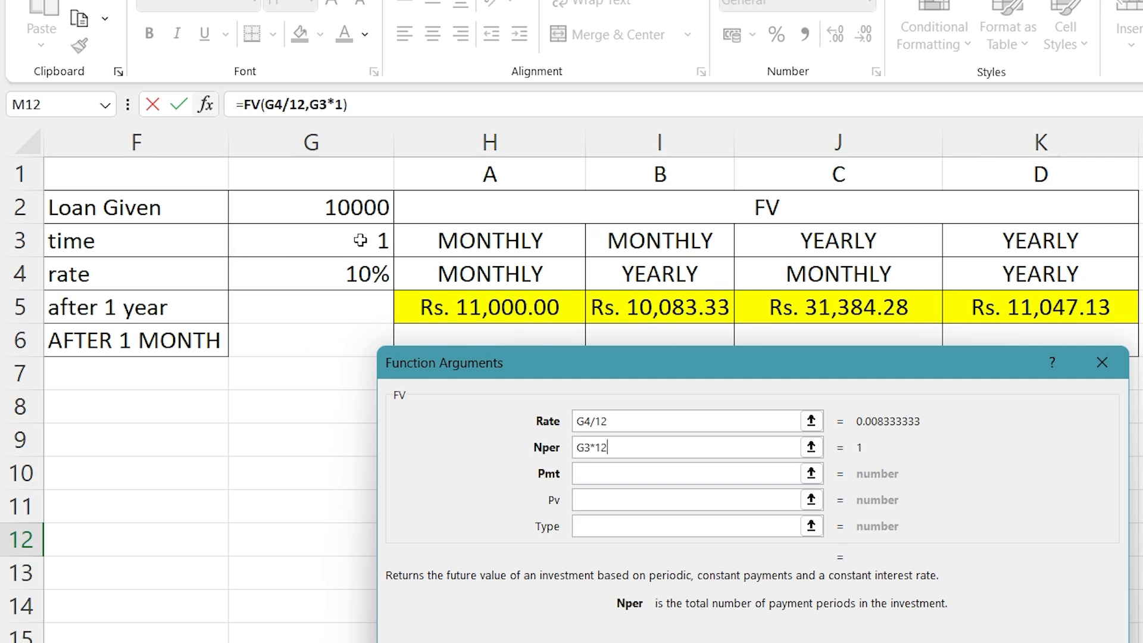
key("Tab")
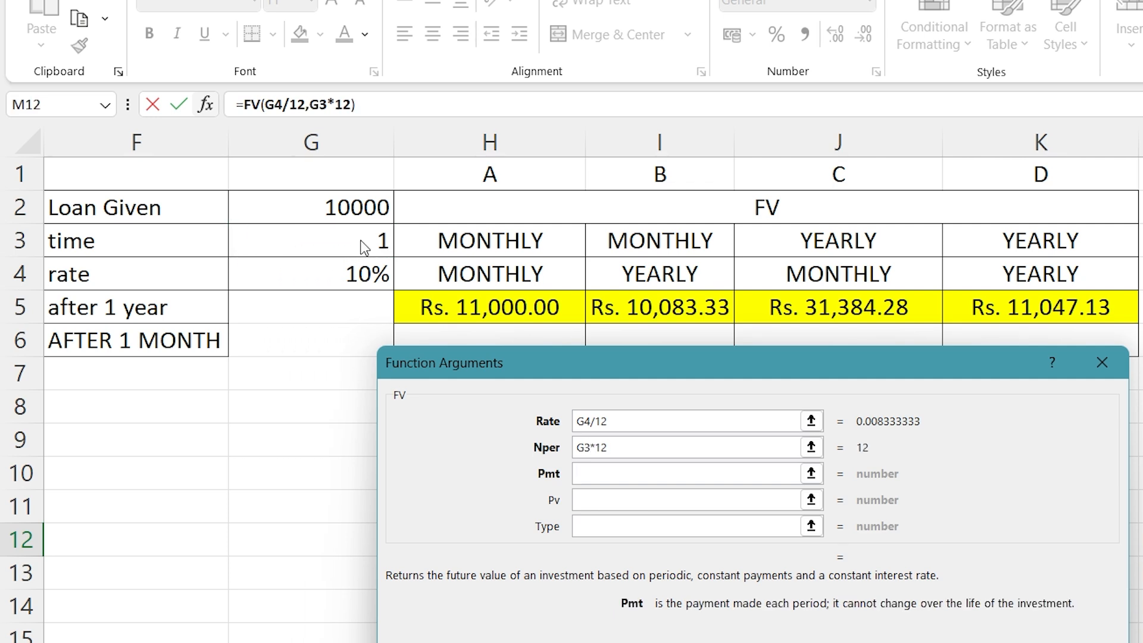
type("-N8")
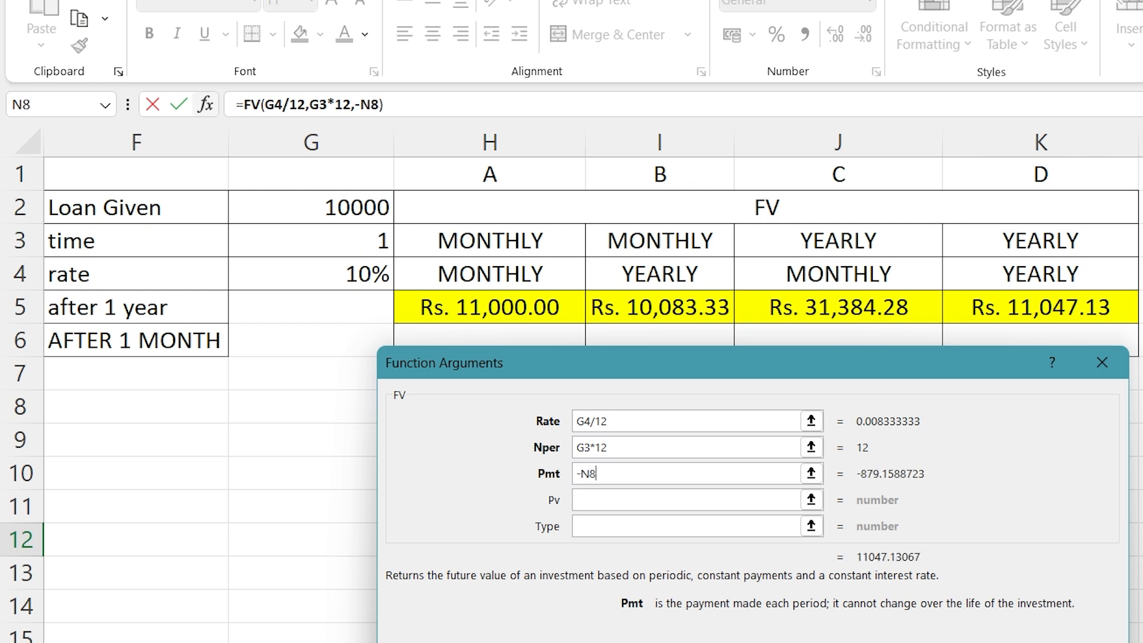
key("Return")
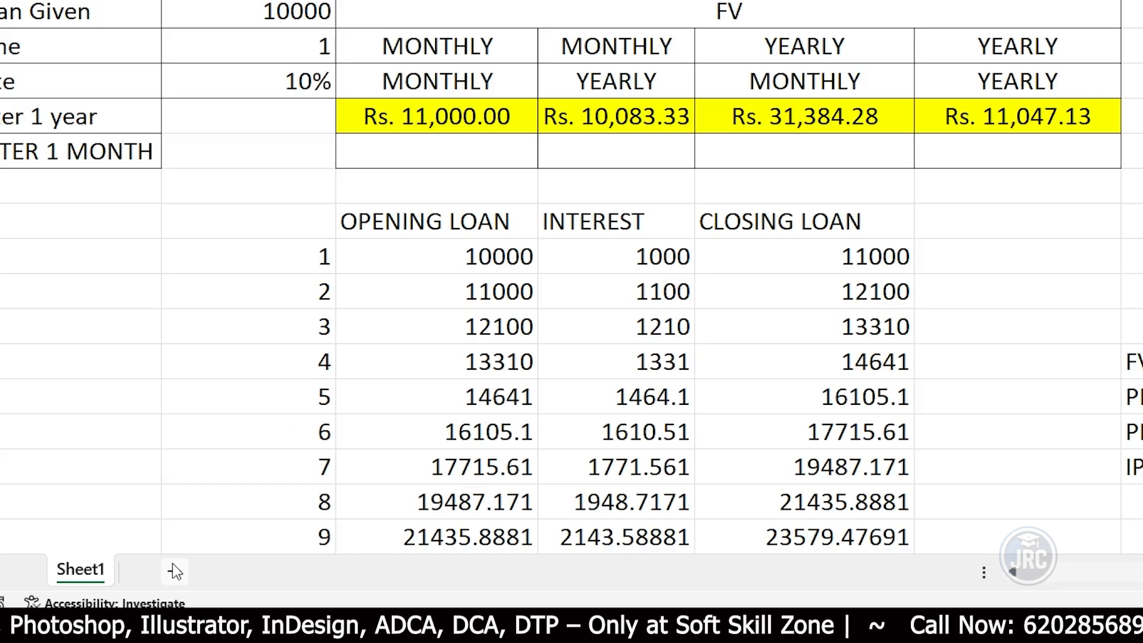
Add a new worksheet and copy the loan amount, time and rate cells F2:G4 from Sheet1 into its A1:B3
left_click(165, 578)
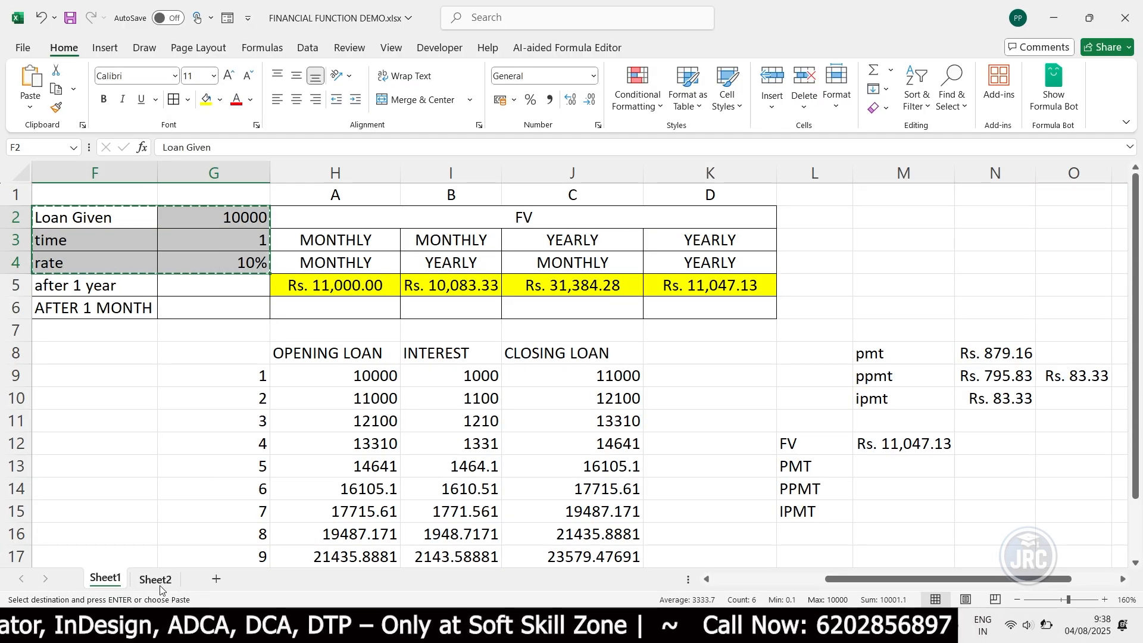
left_click(170, 554)
key("ctrl+v")
left_click(117, 286)
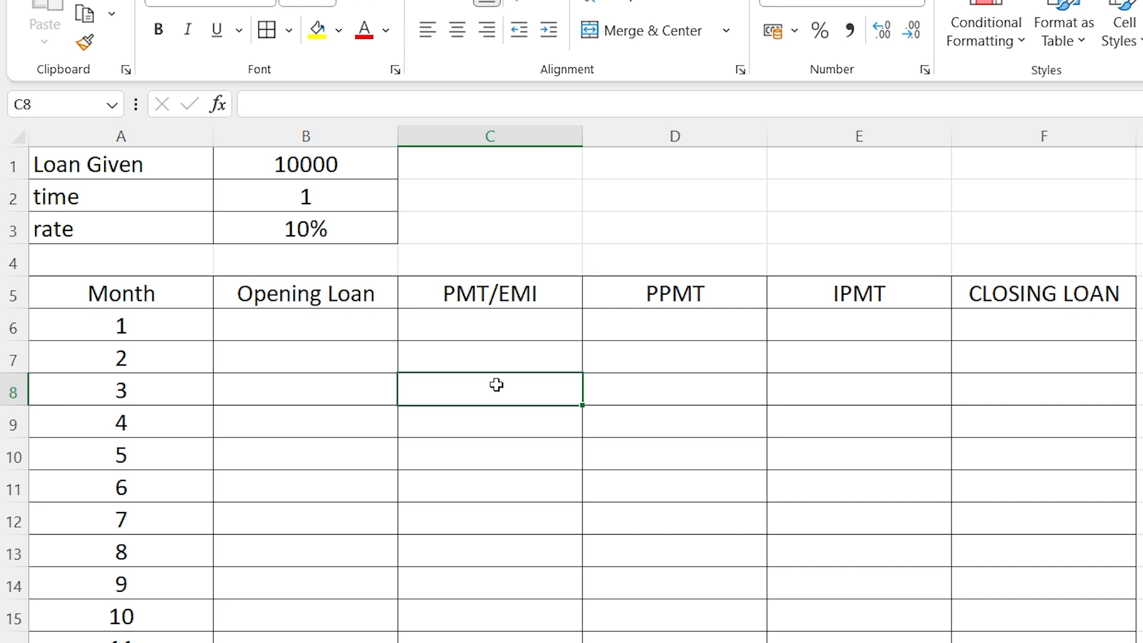
Merge and centre A4:F4 above the schedule headers, enter the title Loan Calculator and fill it yellow
left_click_drag(178, 255, 1056, 270)
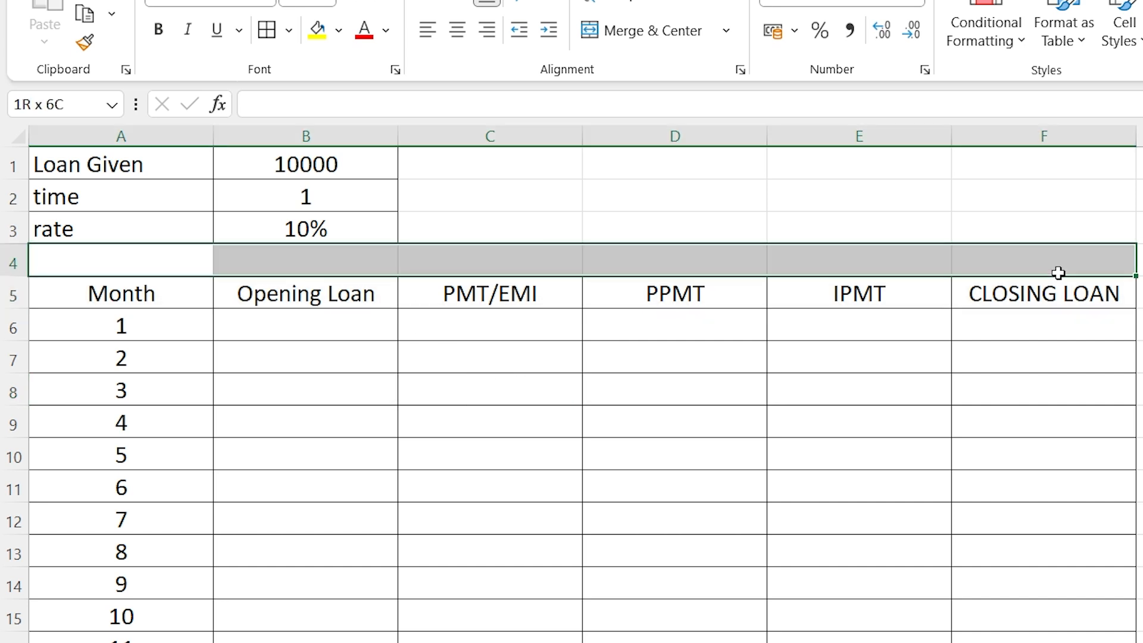
left_click(653, 30)
type("loan ")
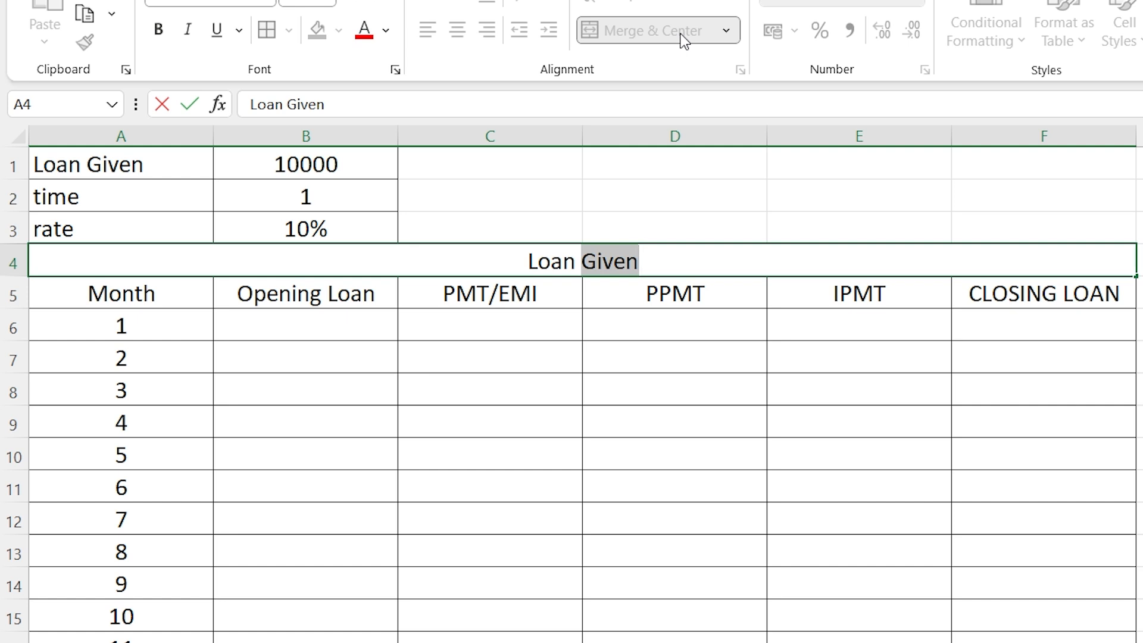
type("Cacl")
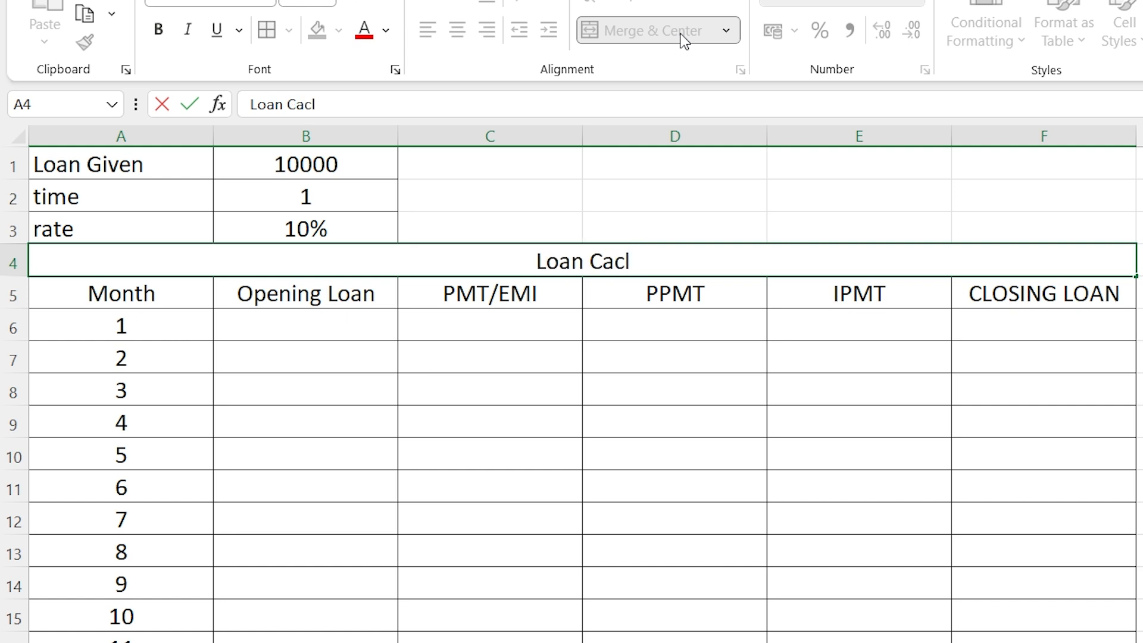
key("BackSpace")
key("BackSpace")
type("lcula")
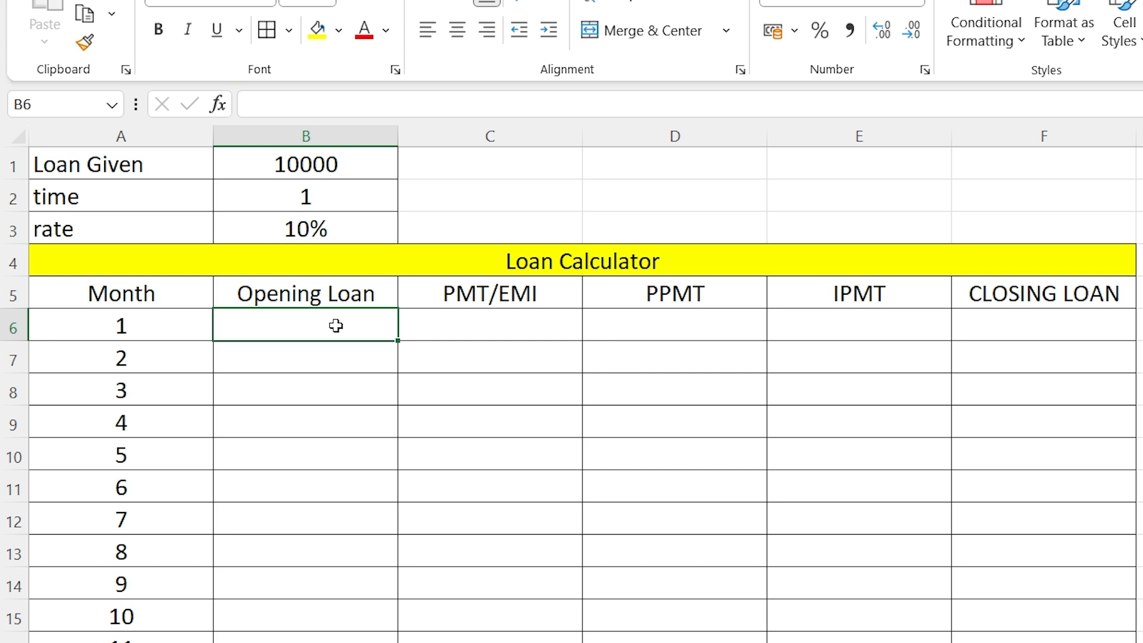
Link month 1's opening loan in B6 to the loan amount with =B1
type("=")
left_click(335, 160)
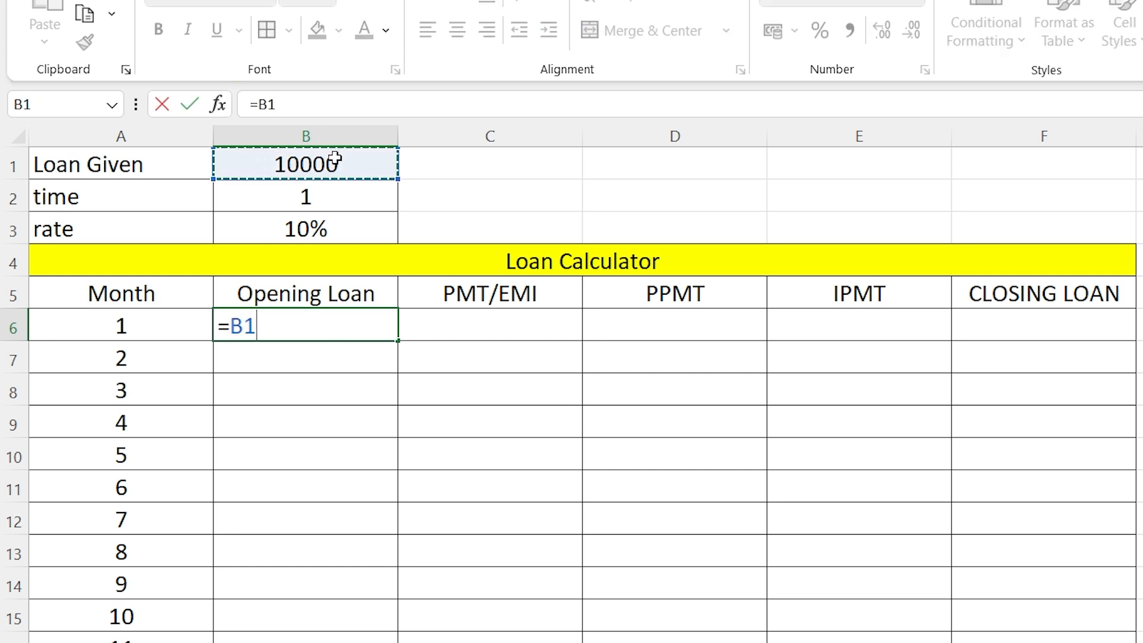
key("Return")
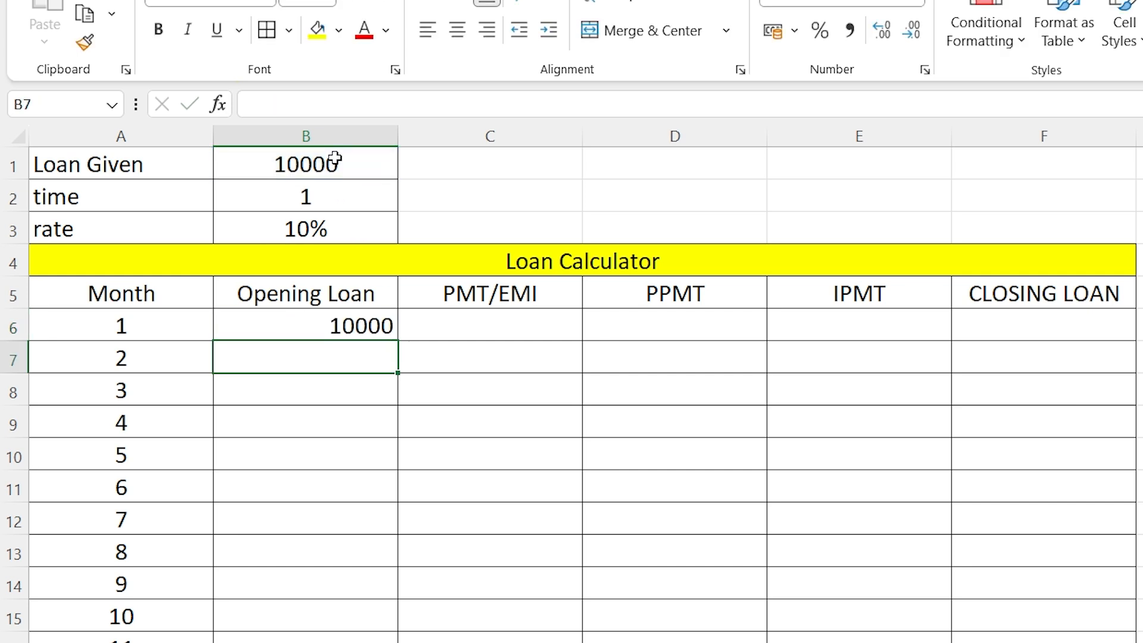
Begin a PMT function in C6 with Rate B3/12, Nper B2*12 and Pv -B1
left_click(543, 319)
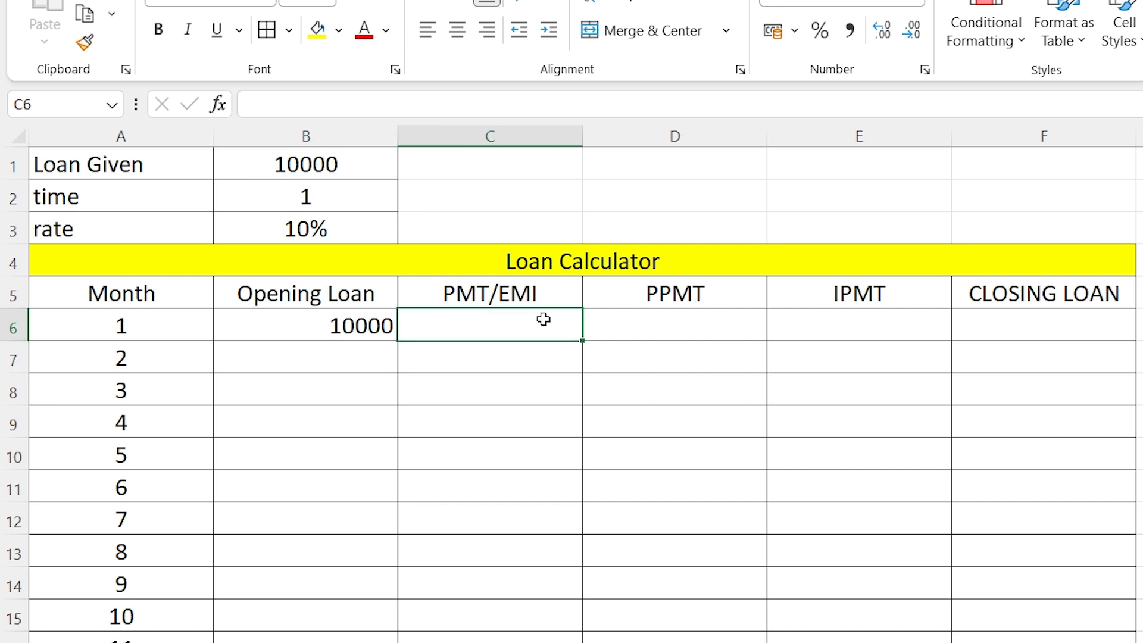
type("=pmt")
key("ctrl+a")
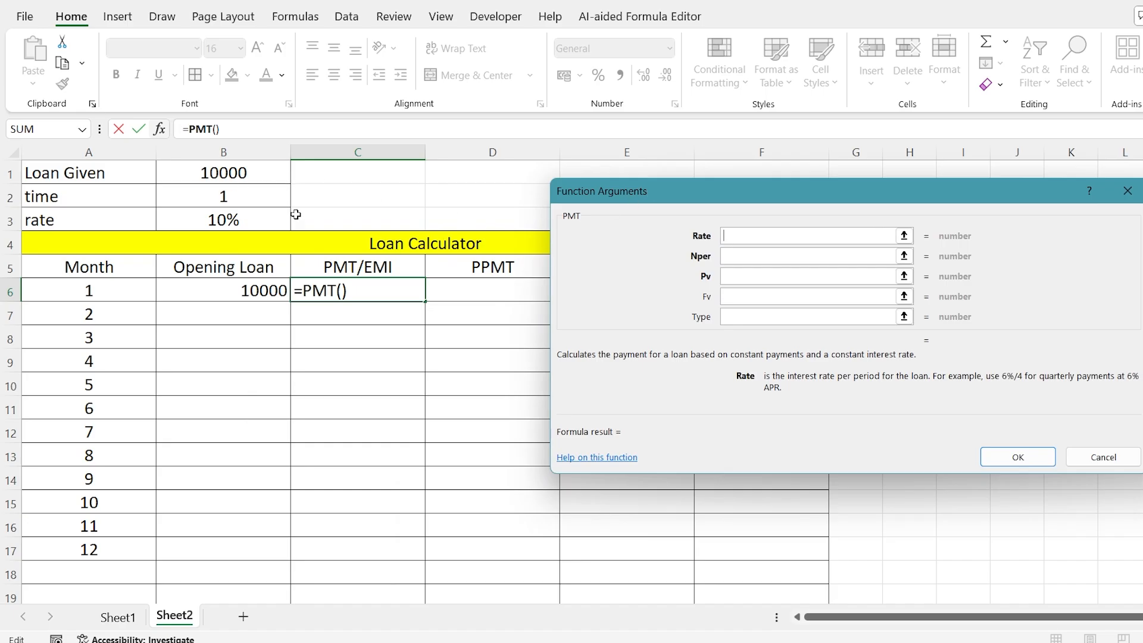
left_click(231, 214)
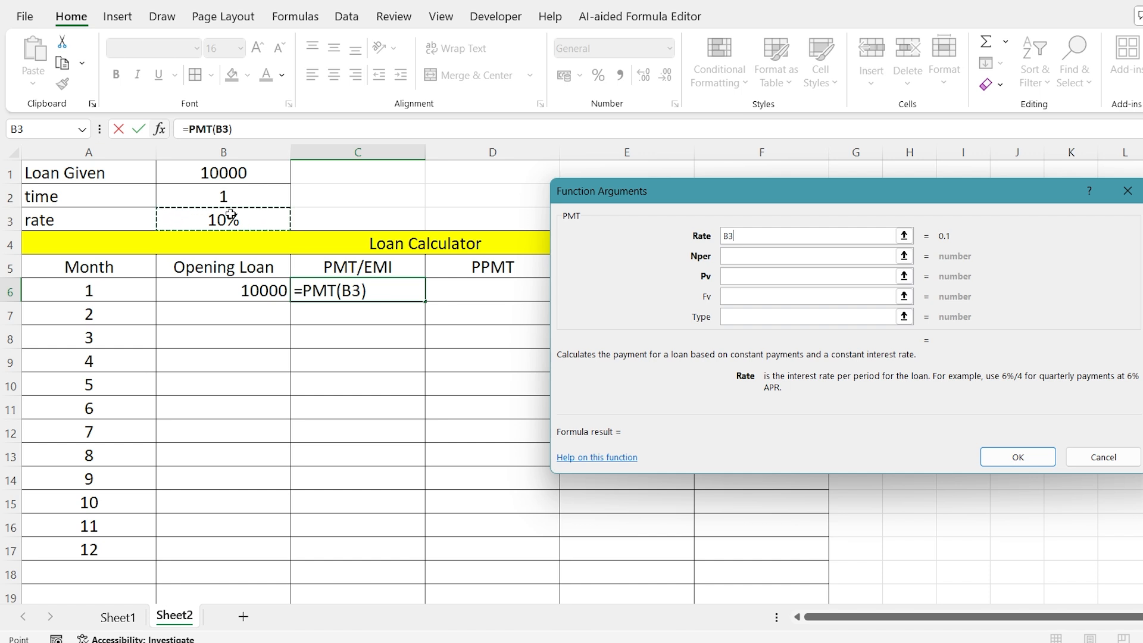
type("/12")
key("Tab")
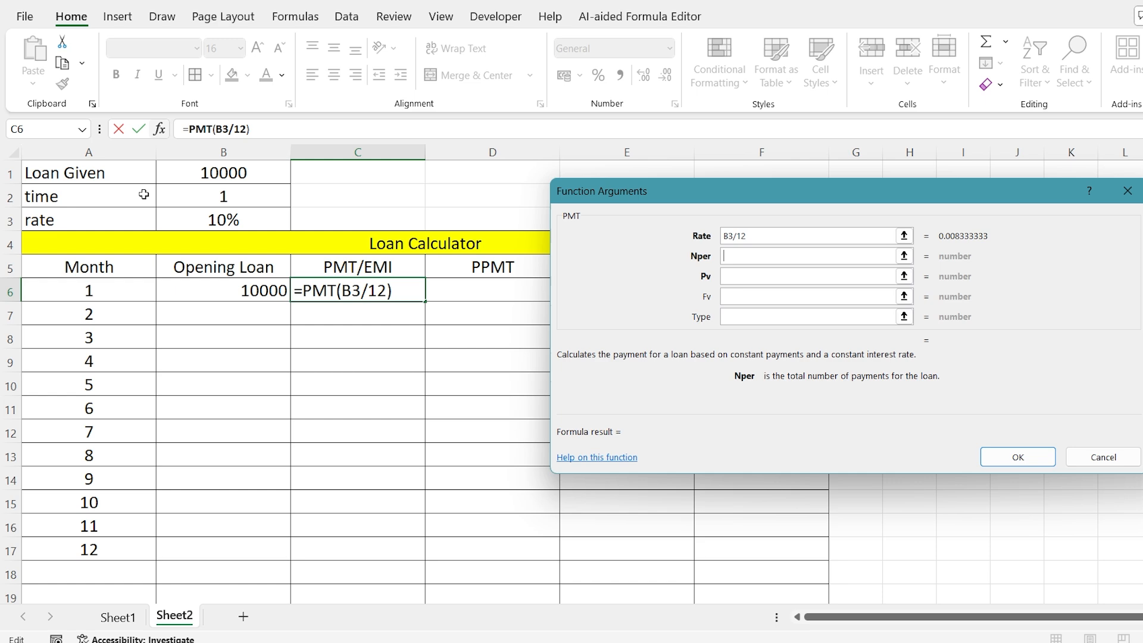
left_click(203, 193)
type("*12")
key("Tab")
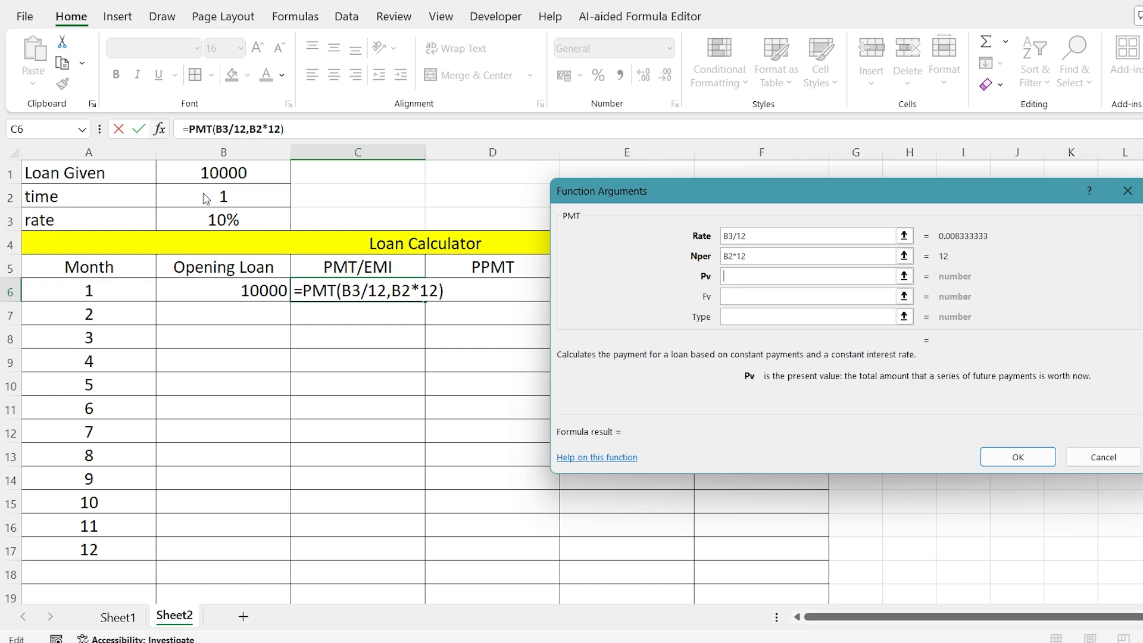
type("-")
left_click(196, 173)
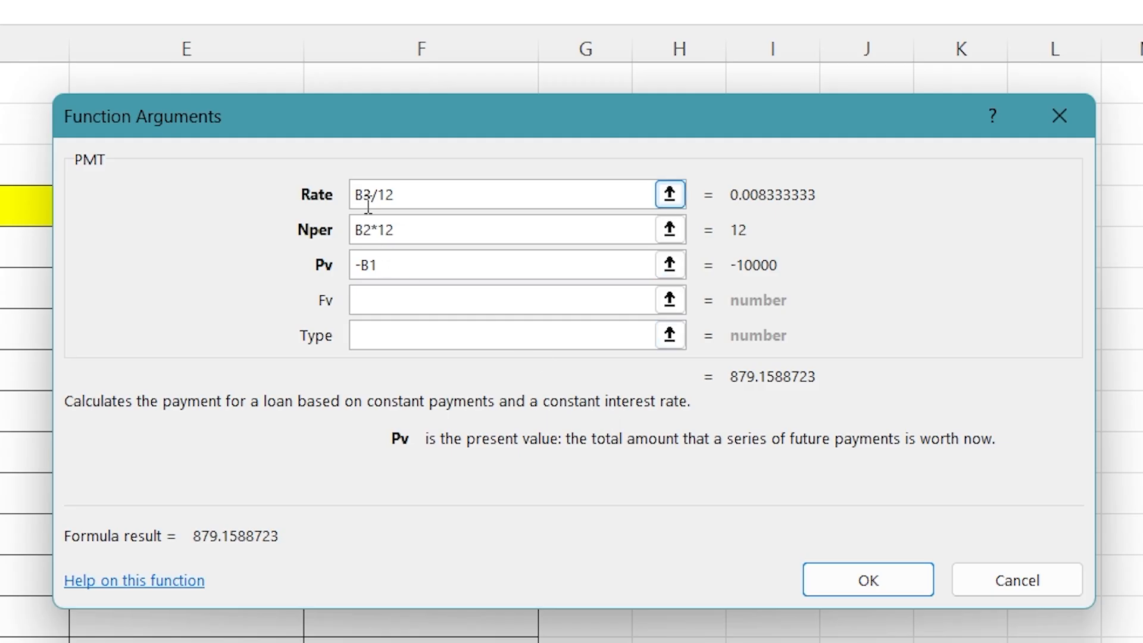
Make the PMT arguments' references absolute ($B$3, $B$2, $B$1), insert the formula and fill it down to C17
left_click(363, 195)
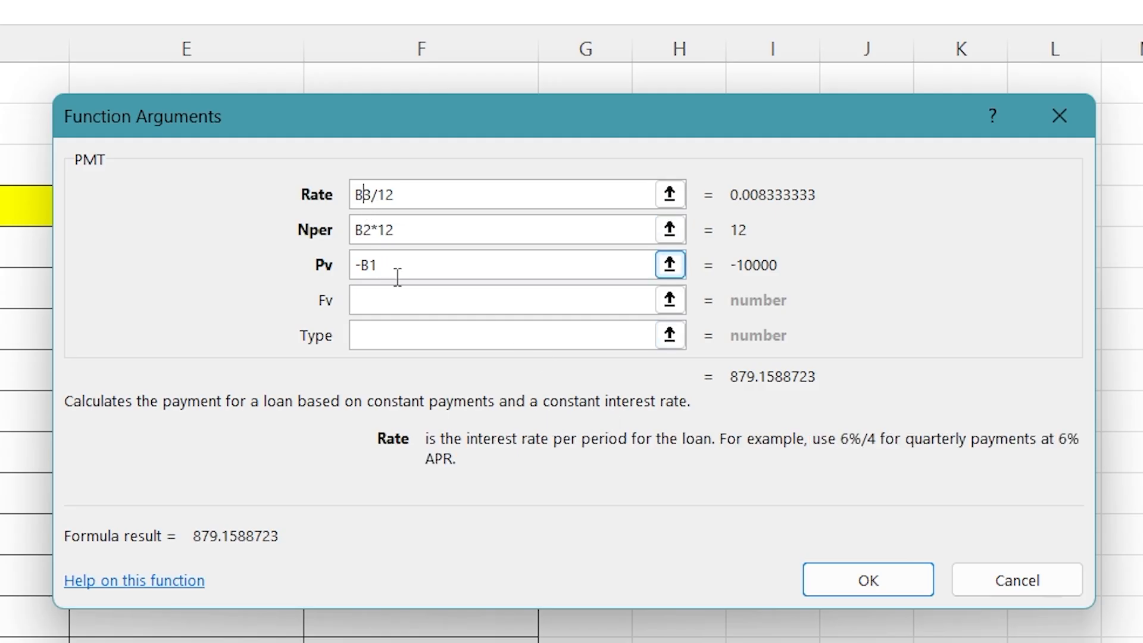
key("F4")
left_click(367, 241)
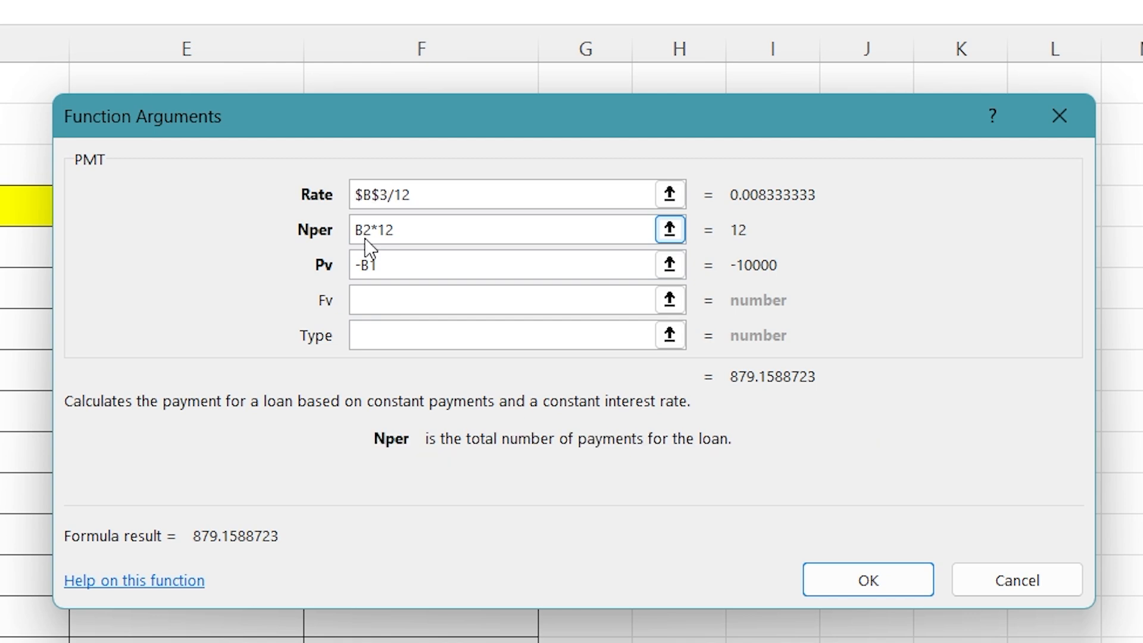
key("F4")
left_click(371, 265)
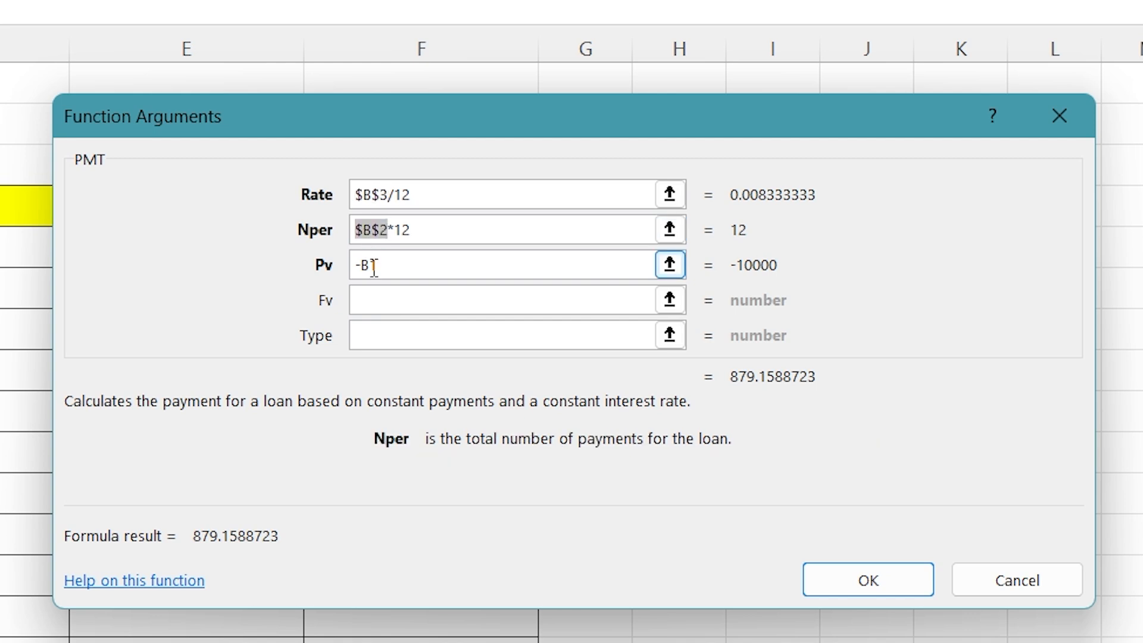
key("F4")
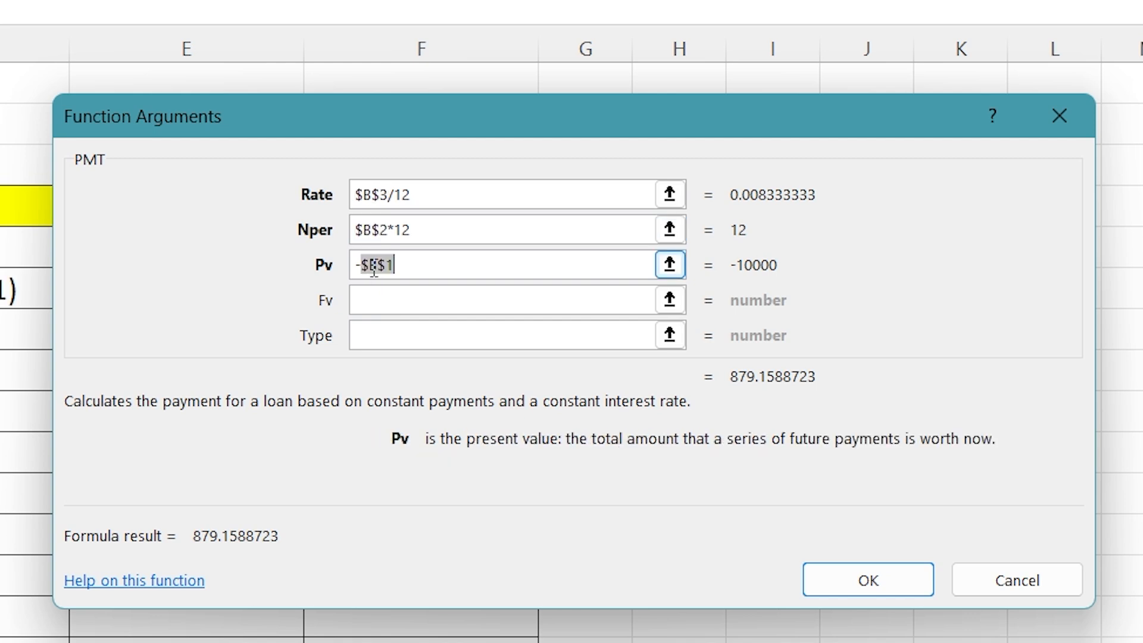
left_click(857, 573)
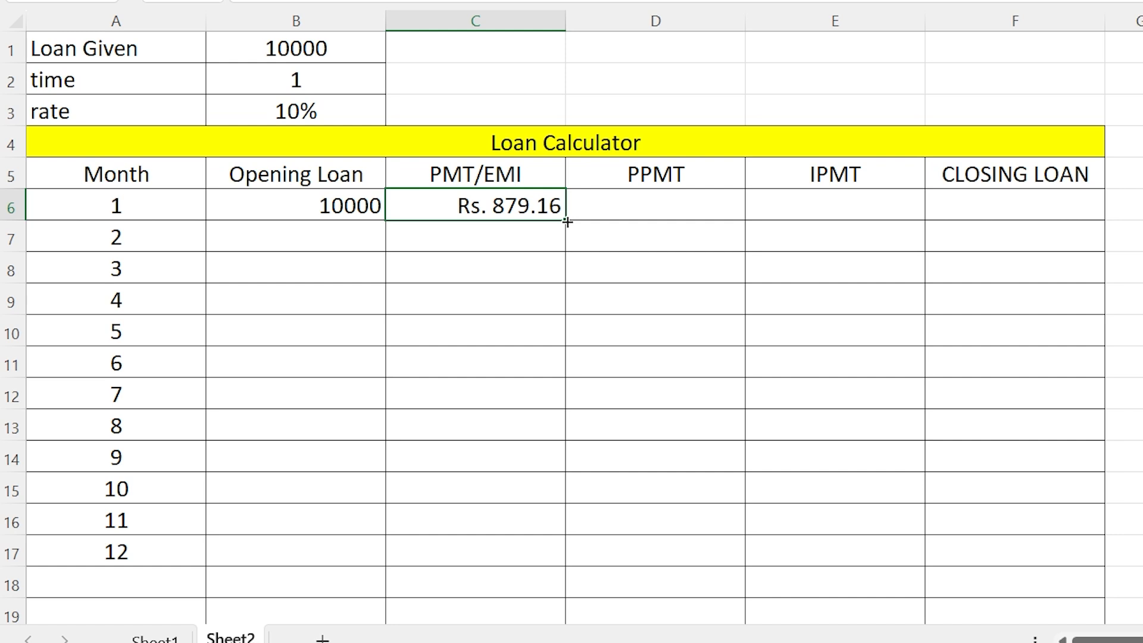
left_click_drag(567, 221, 552, 557)
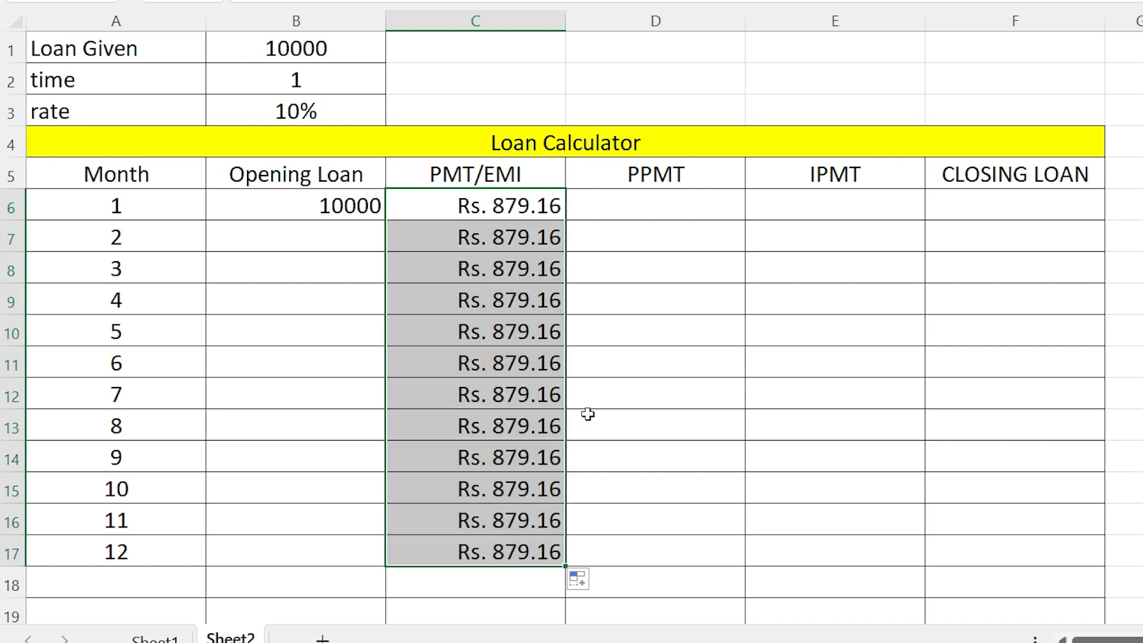
Change C6's PMT references to relative B3, B2 and B1, and fill the formula down to C17
double_click(521, 206)
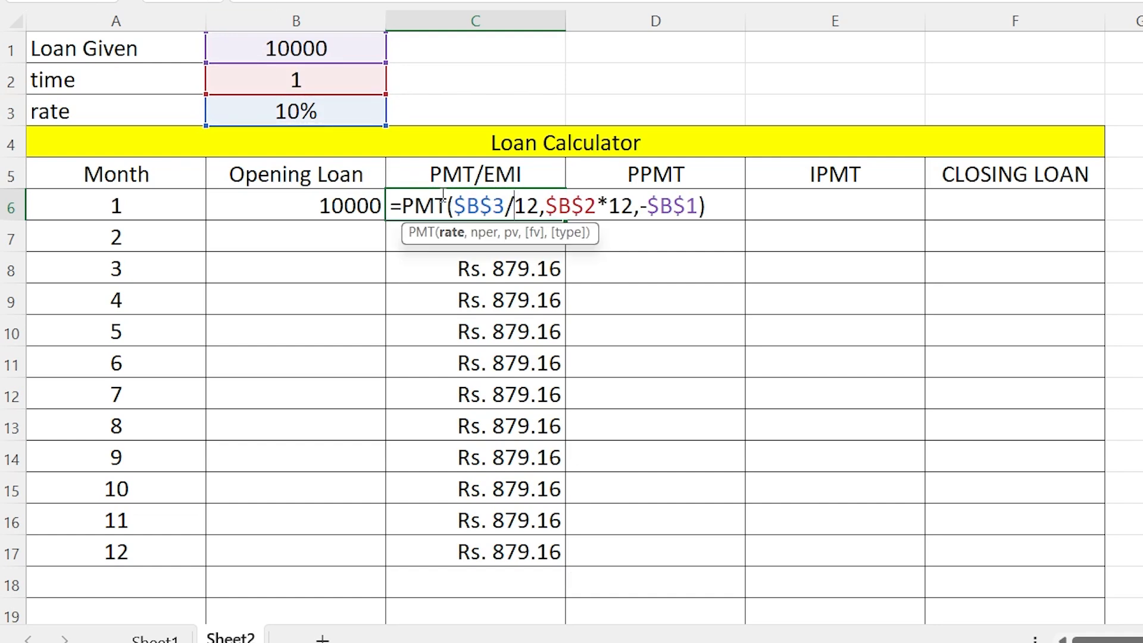
left_click(486, 214)
key("F4")
key("F4")
key("F4")
left_click(554, 213)
key("F4")
key("F4")
key("F4")
left_click(634, 205)
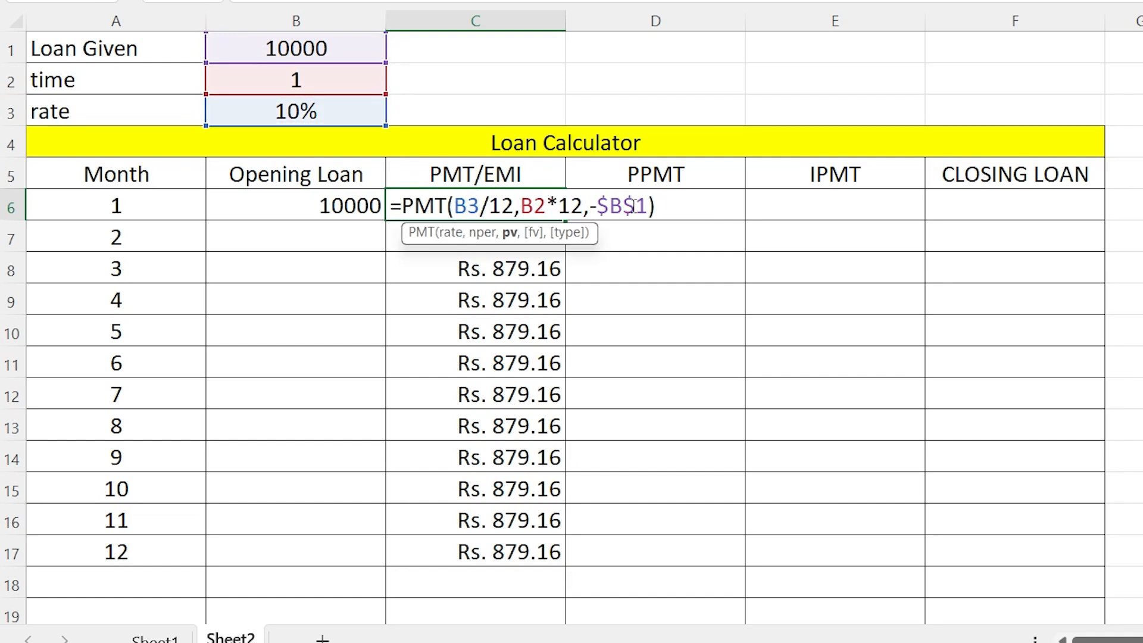
key("F4")
key("F4")
key("F4")
key("ctrl+Return")
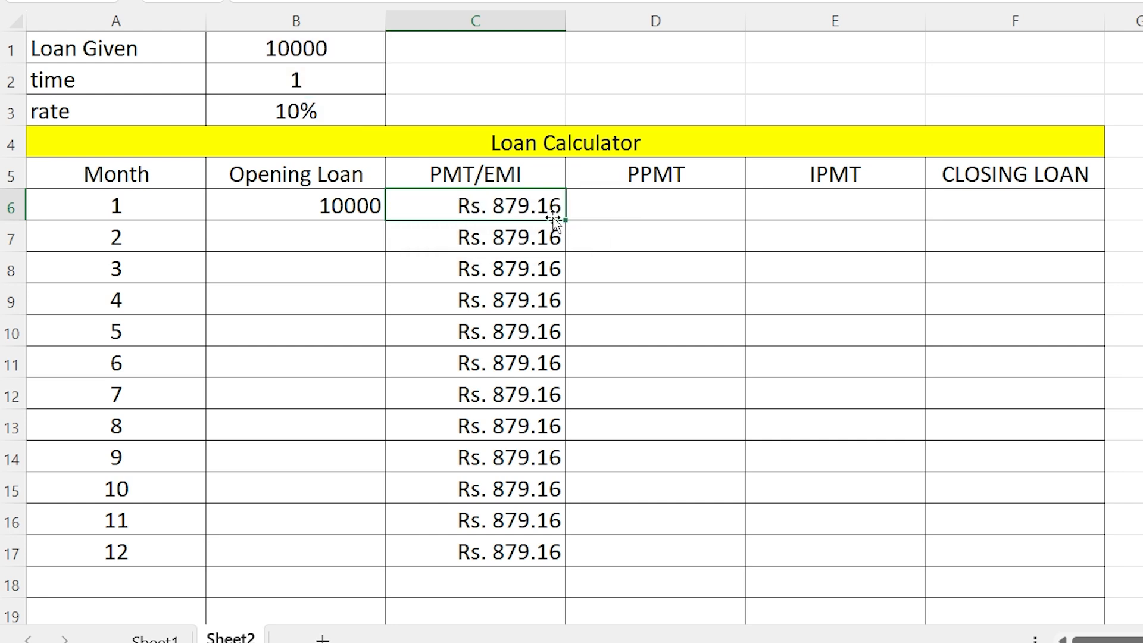
left_click_drag(563, 219, 560, 560)
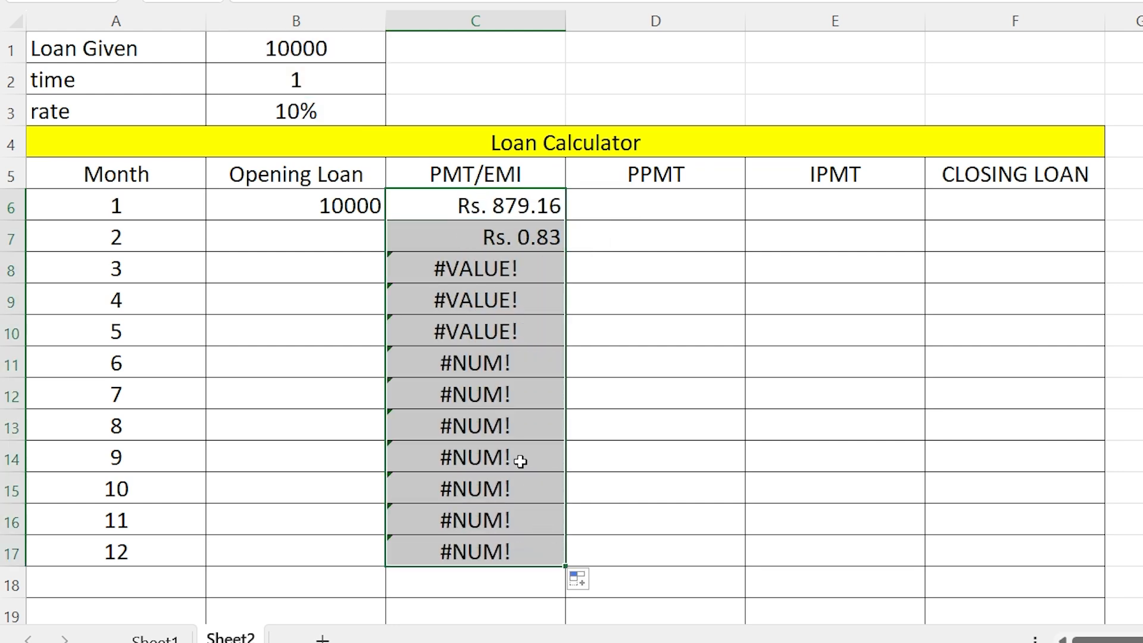
Examine which cells the PMT formulas in C6, C9 and C10 refer to
left_click(509, 195)
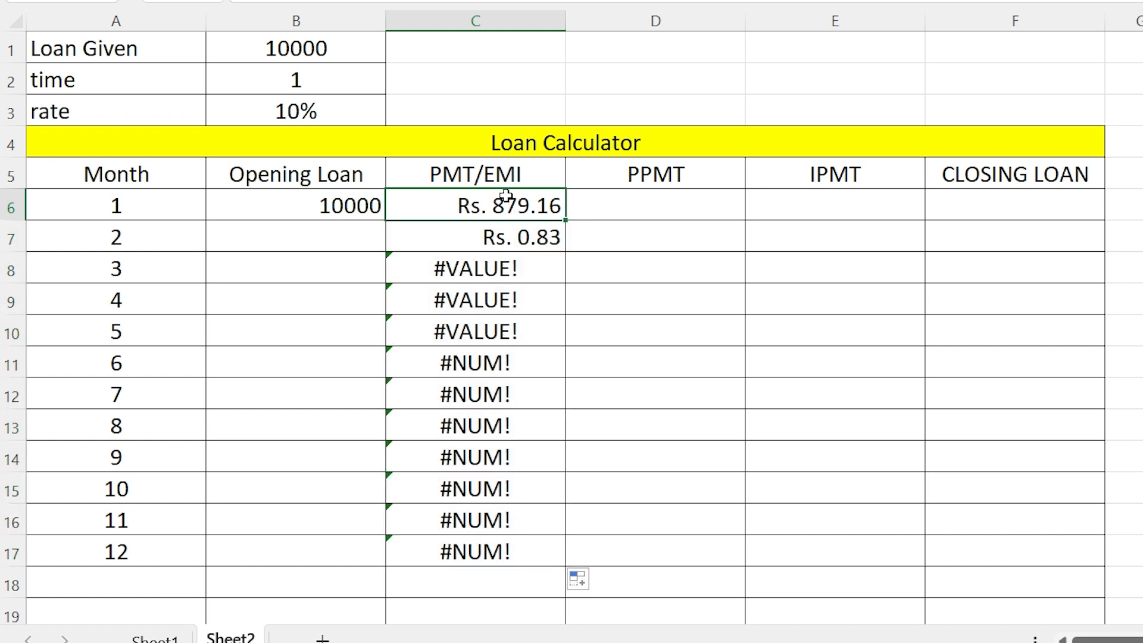
double_click(547, 209)
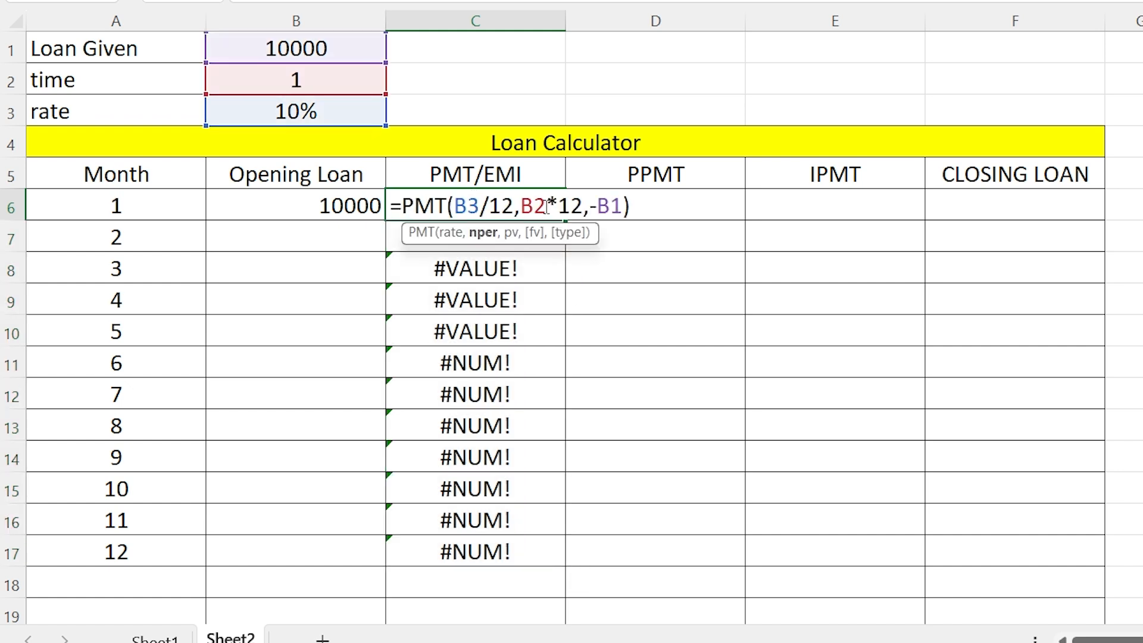
key("Escape")
left_click(526, 304)
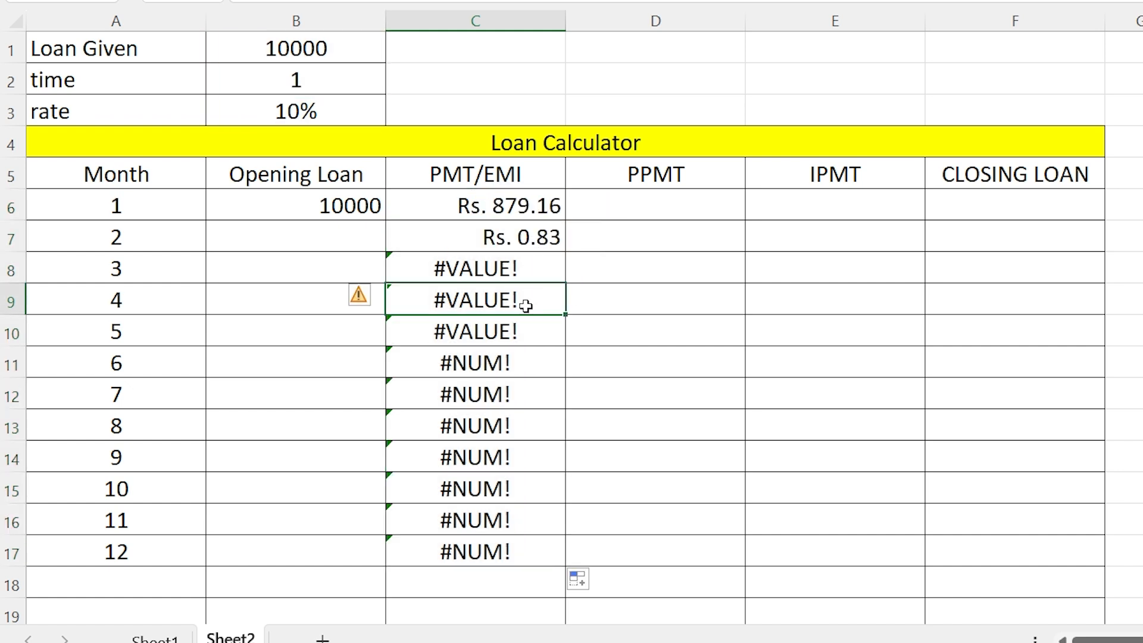
double_click(526, 302)
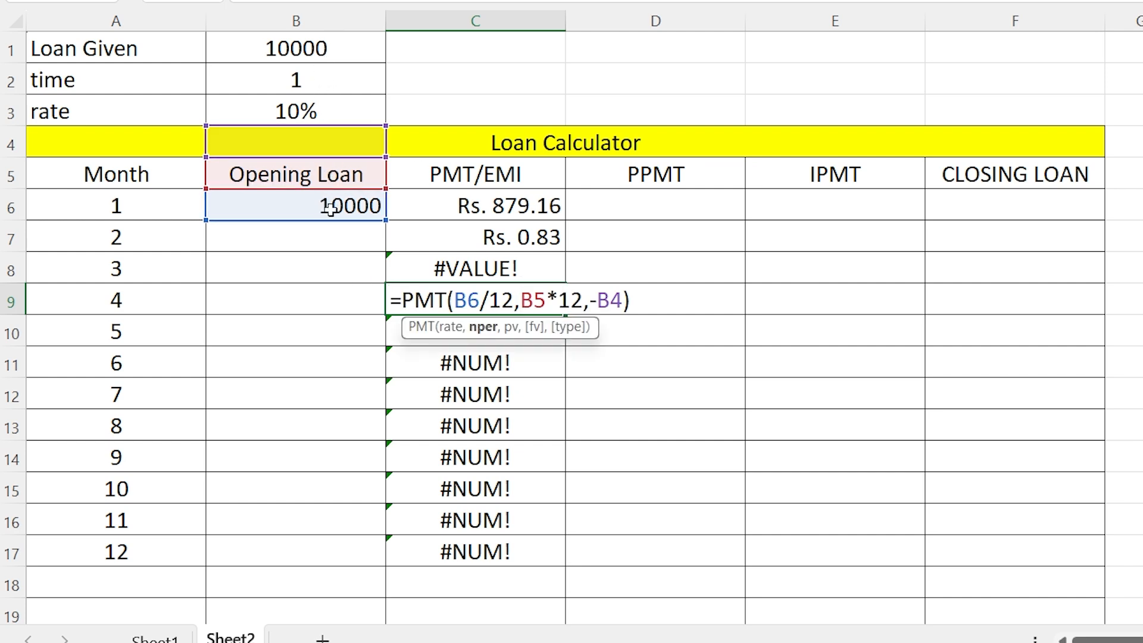
key("Escape")
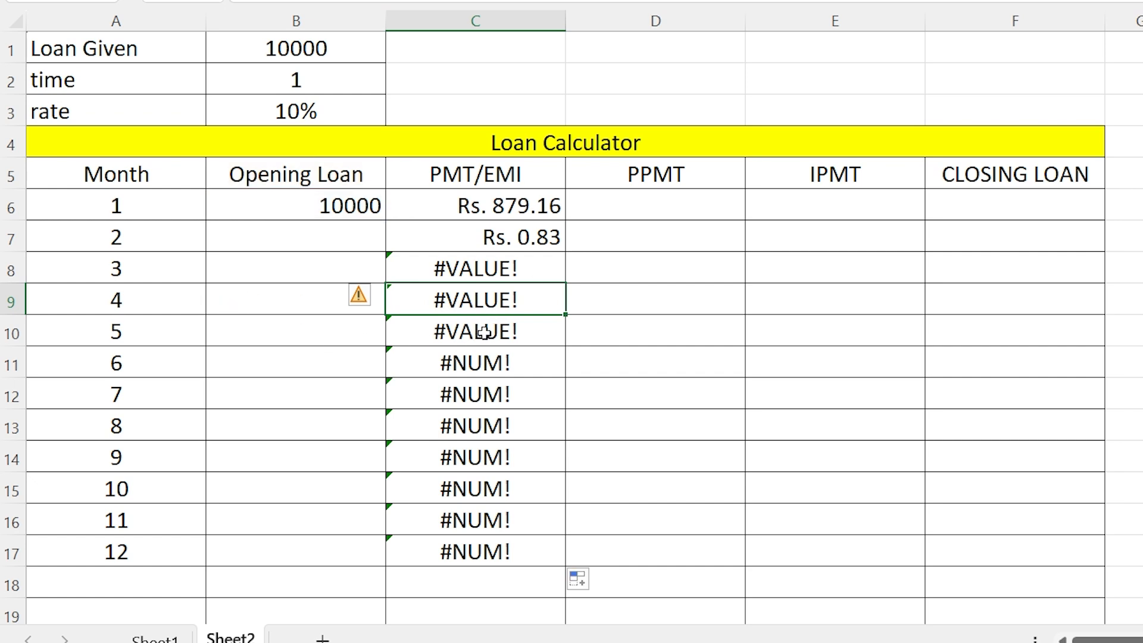
double_click(483, 332)
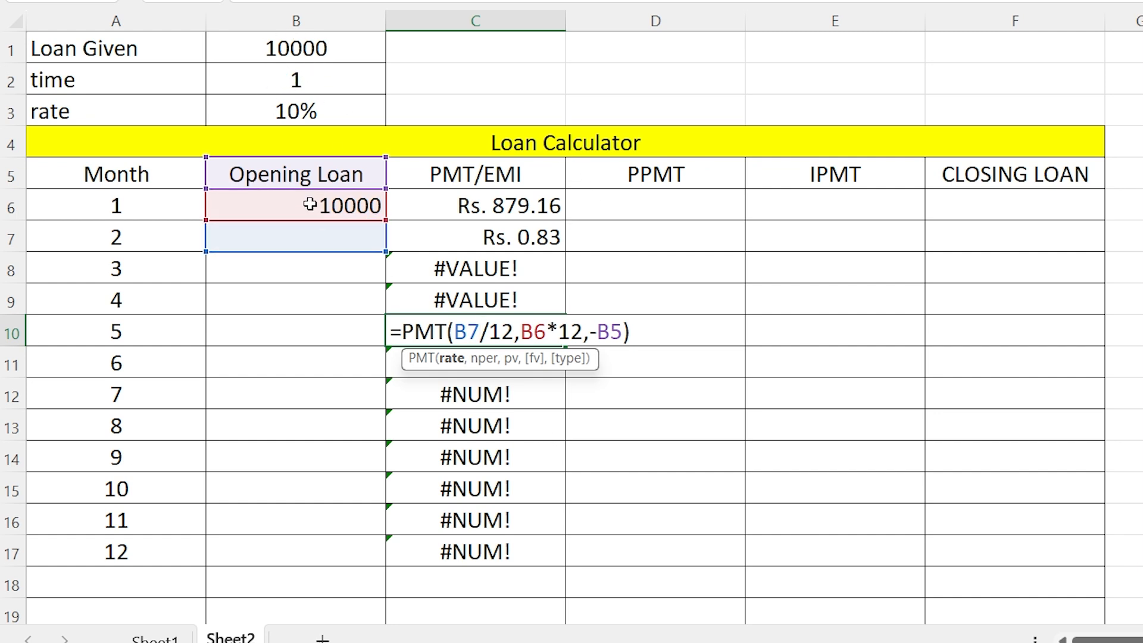
key("ctrl+Return")
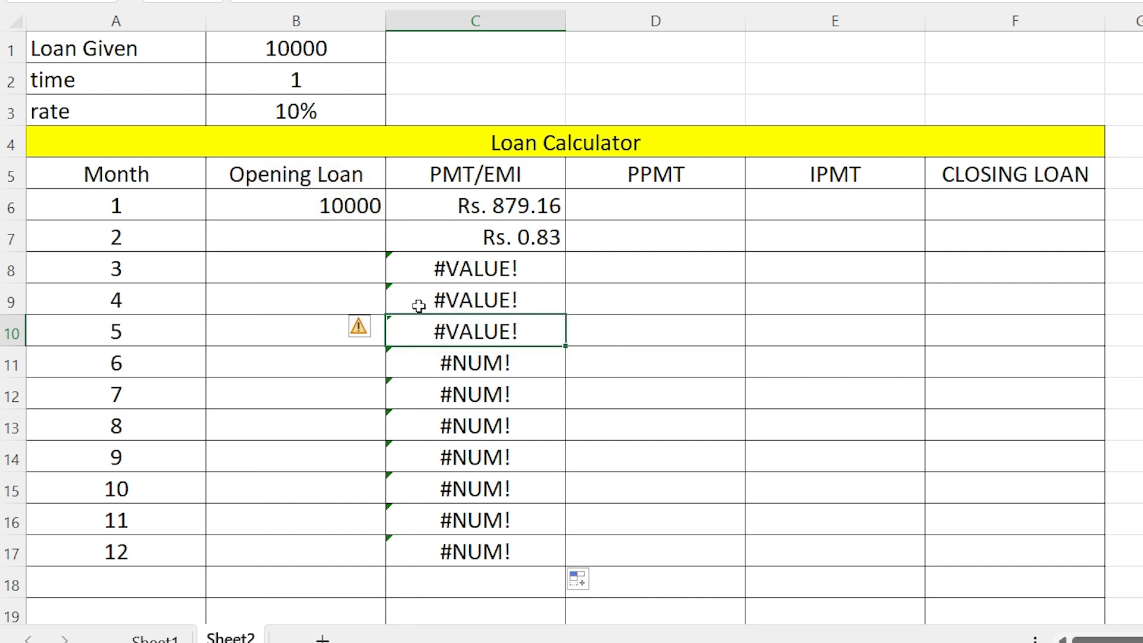
Set C6's PMT references to absolute $B$3, $B$2 and $B$1, and fill the formula down to C17
double_click(507, 197)
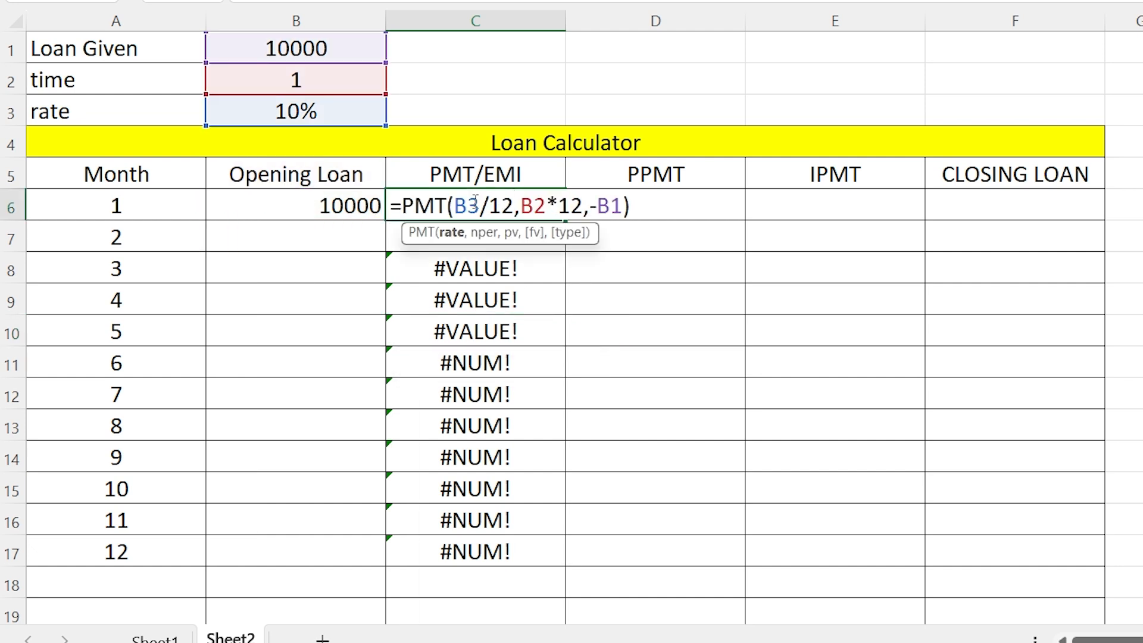
key("F4")
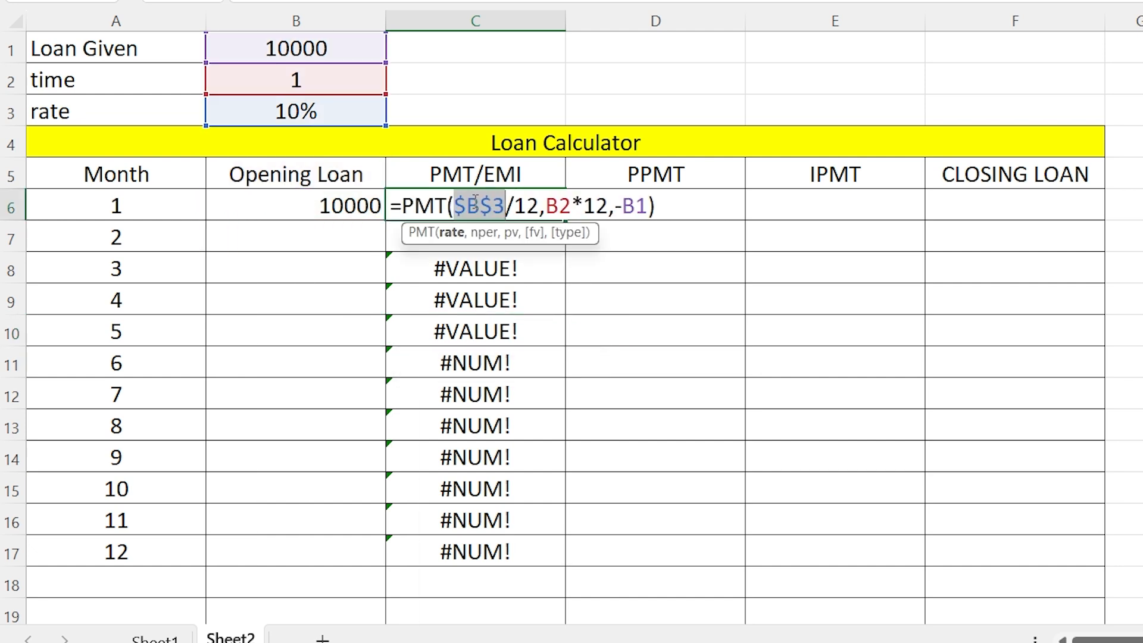
left_click(569, 206)
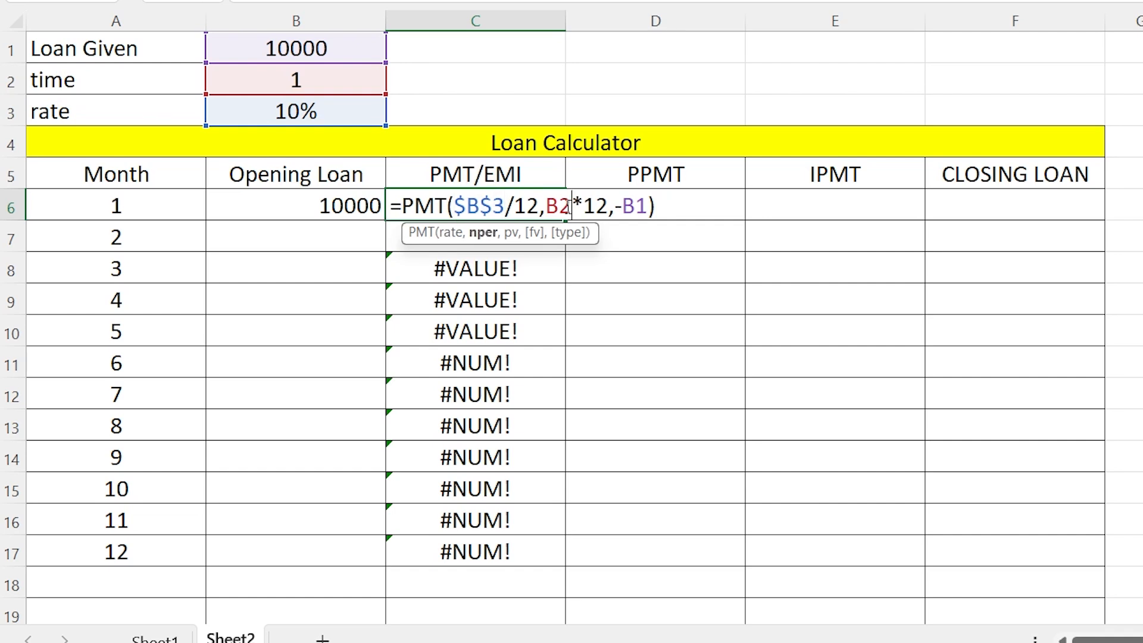
key("F4")
left_click(662, 206)
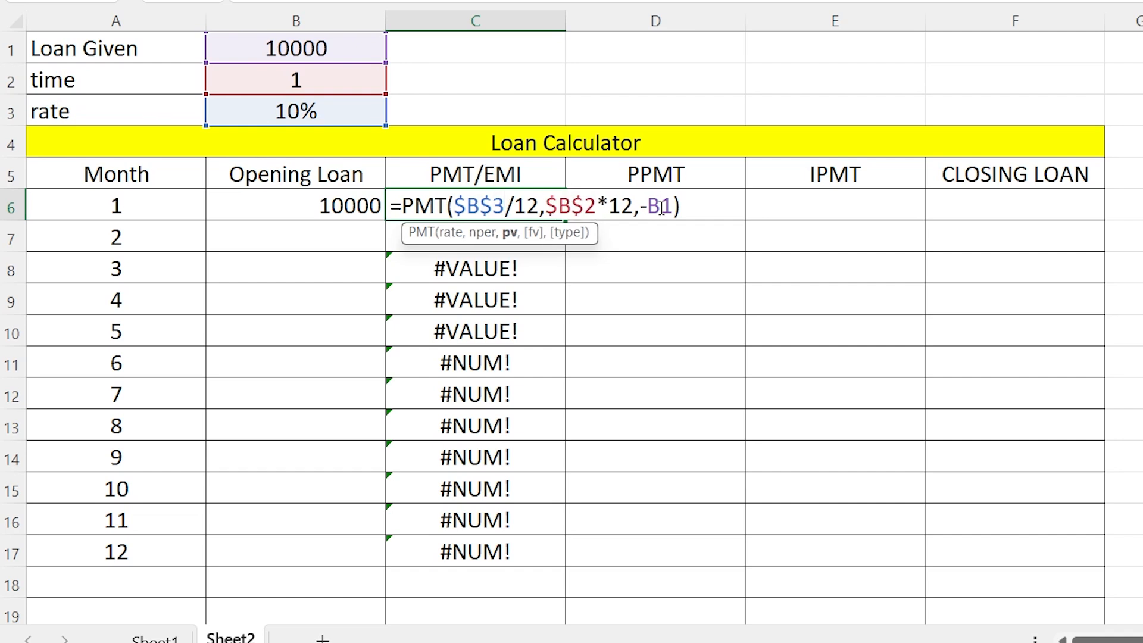
key("F4")
key("ctrl+Return")
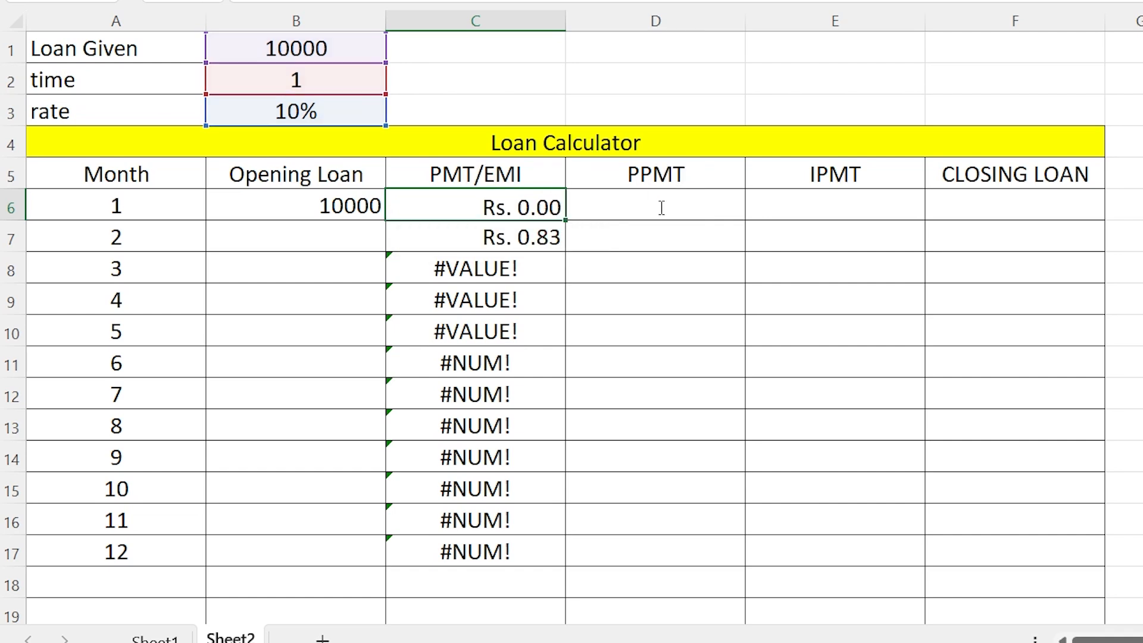
left_click_drag(567, 219, 538, 552)
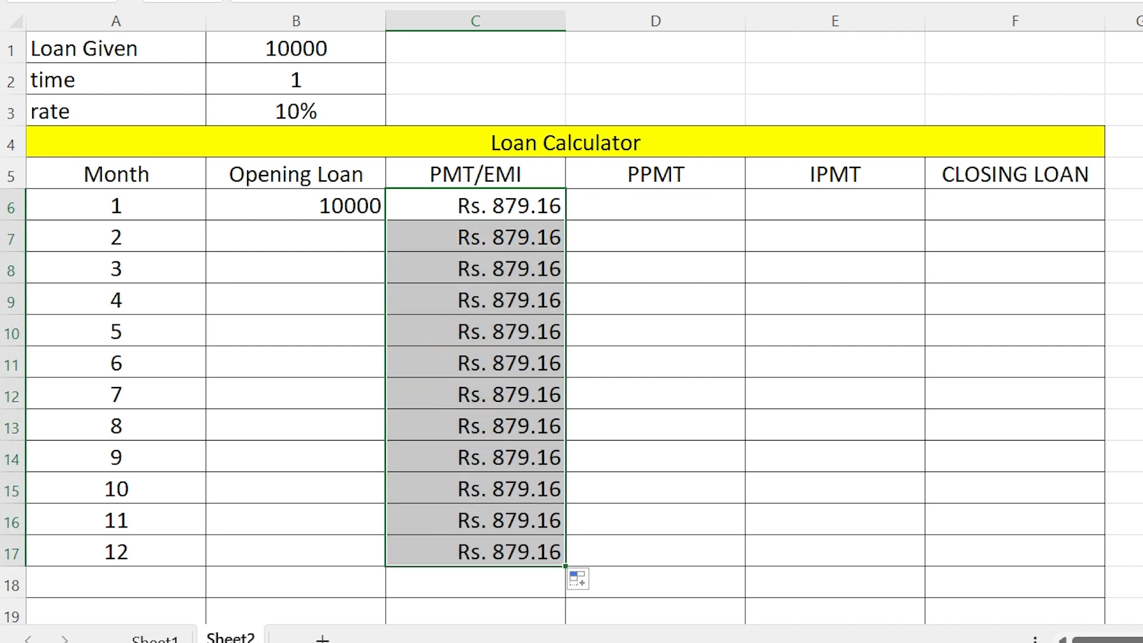
Center the PMT/EMI values in C6:C17 horizontally
key("alt+h")
key("a")
key("c")
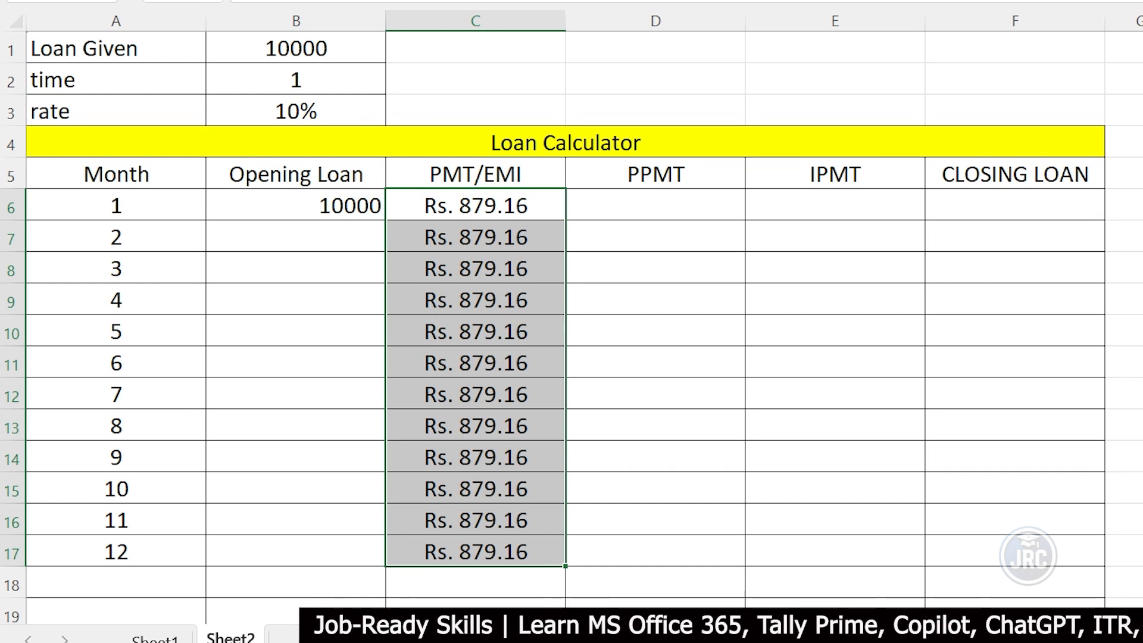
Start a PPMT function in D6 with Rate $B$3/12 and Per A6
left_click(689, 210)
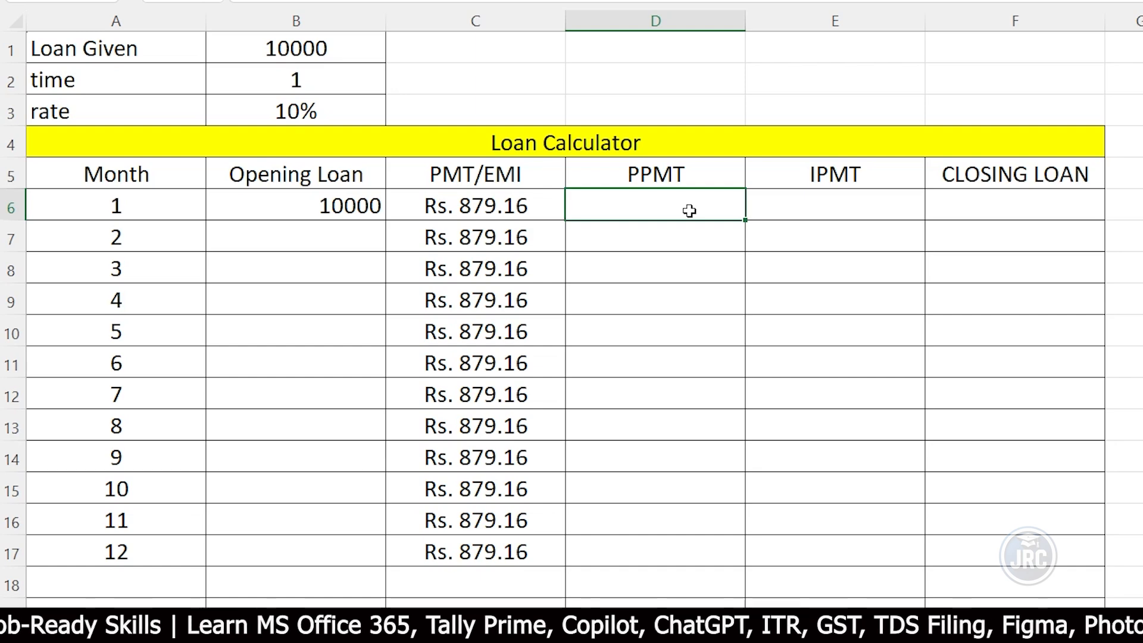
type("=ppmt")
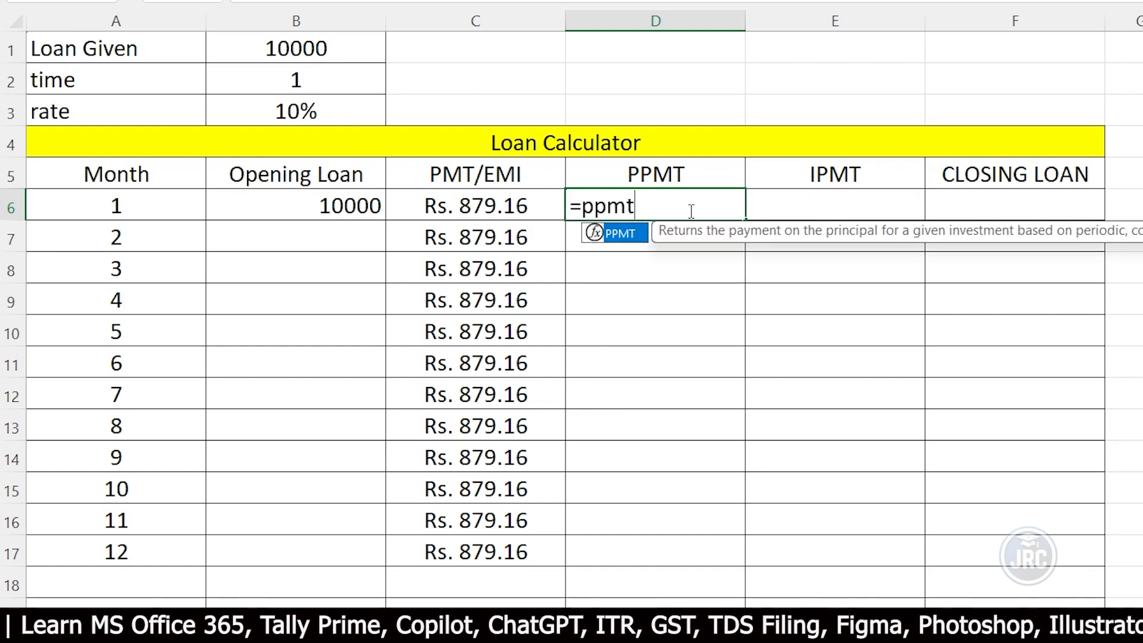
key("ctrl+a")
left_click(224, 212)
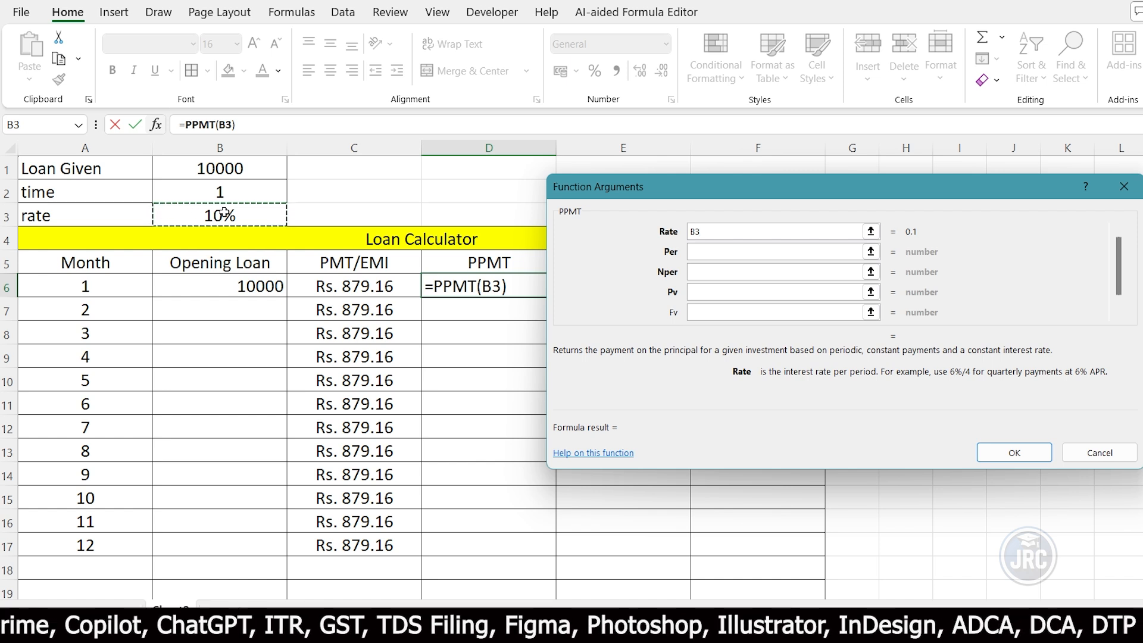
key("F4")
type("/12")
key("Tab")
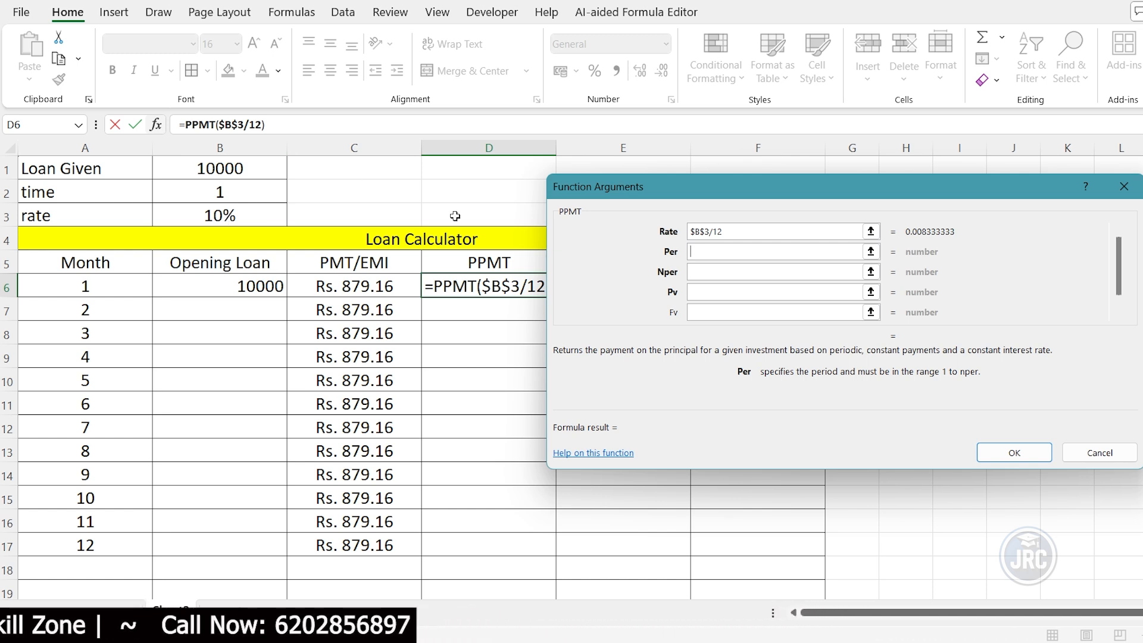
left_click(116, 287)
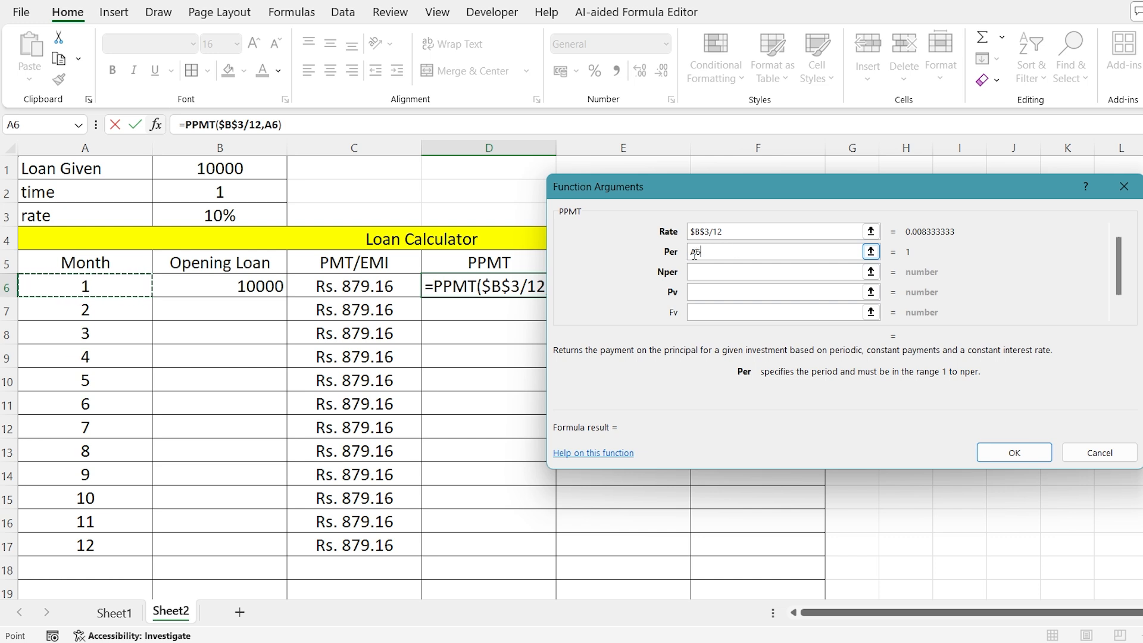
Complete the PPMT arguments with Nper $B$2*12 and Pv -$B$1, and fill the formula down to D17
left_click(704, 271)
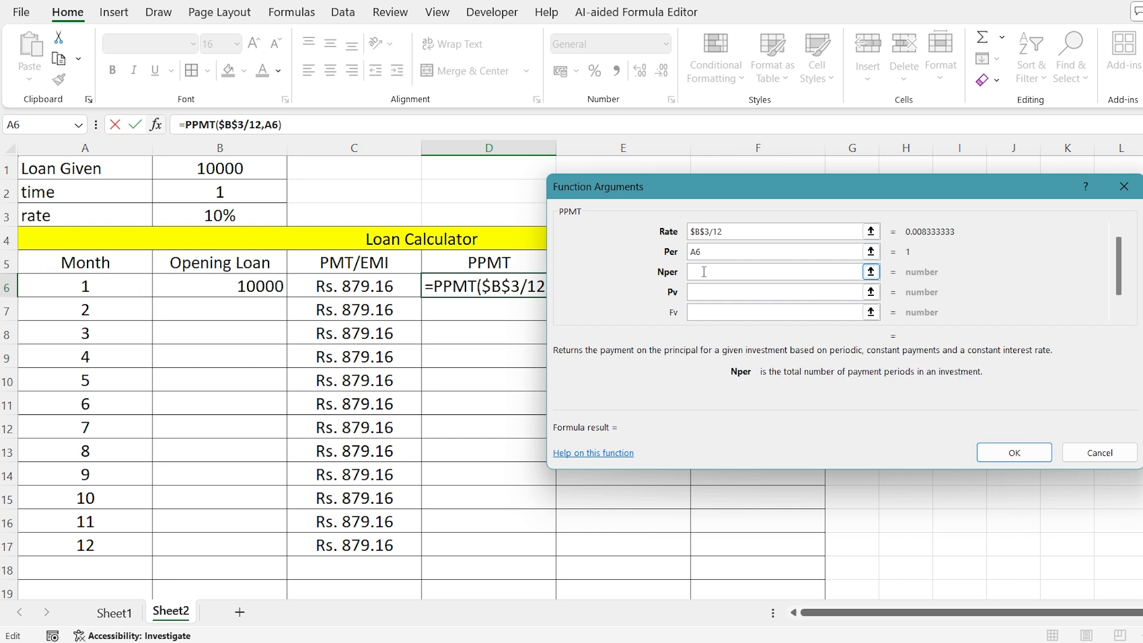
left_click(220, 192)
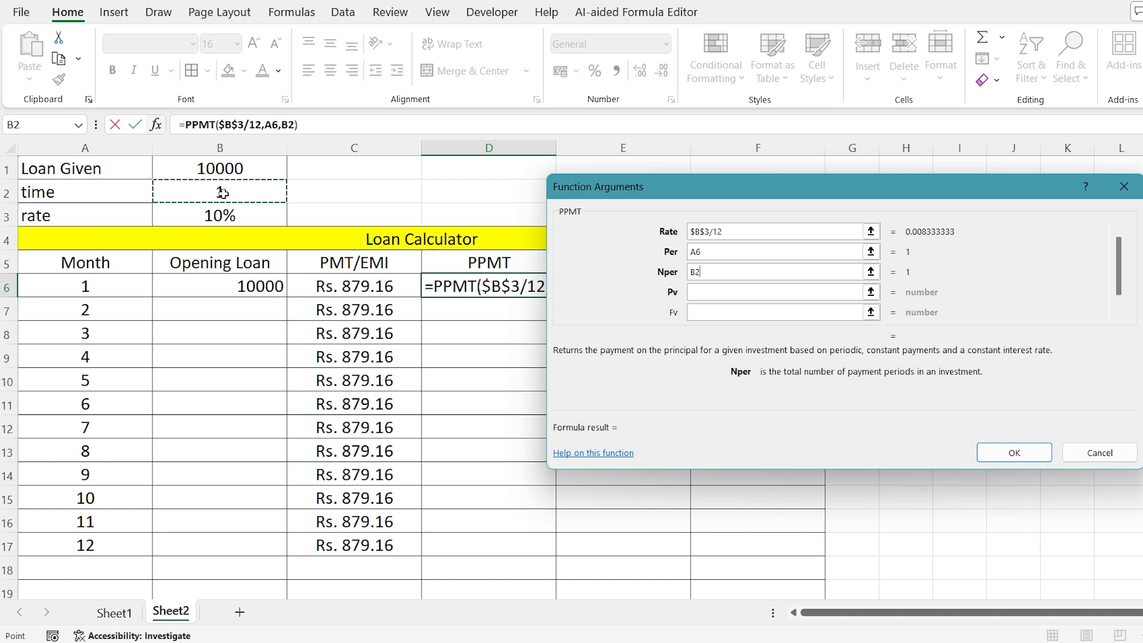
key("F4")
type("*")
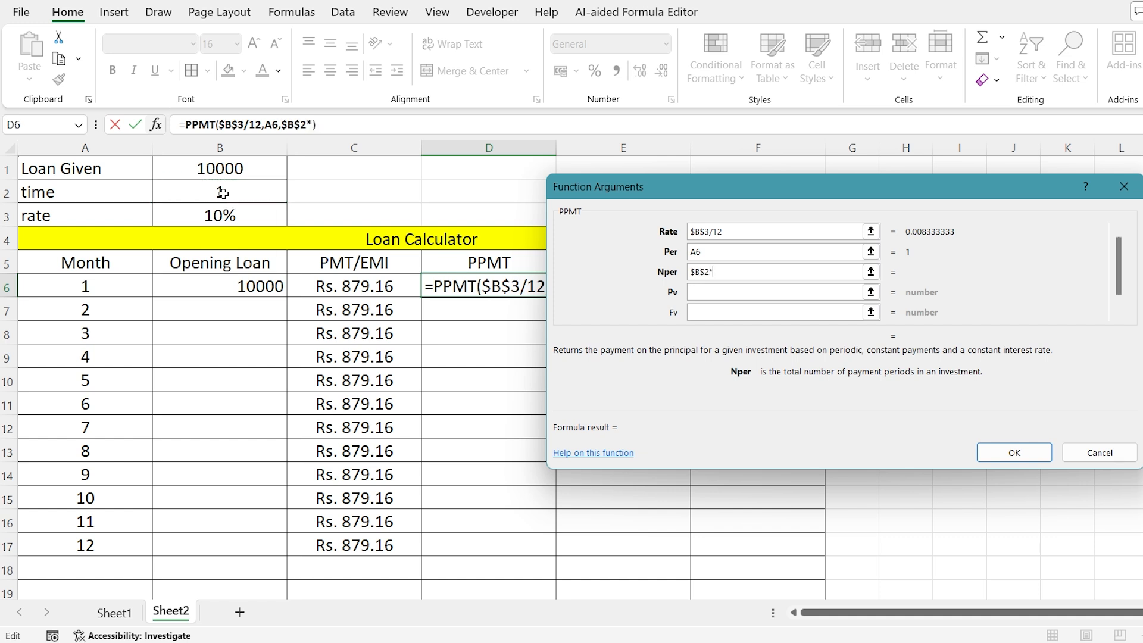
type("12")
left_click(695, 293)
type("-")
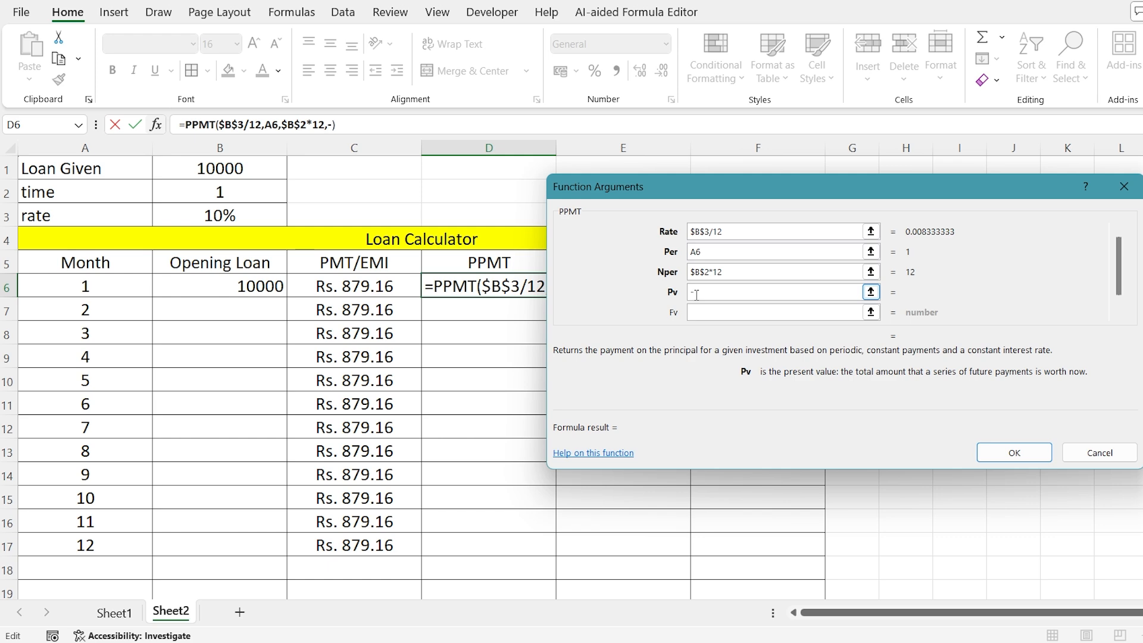
left_click(219, 168)
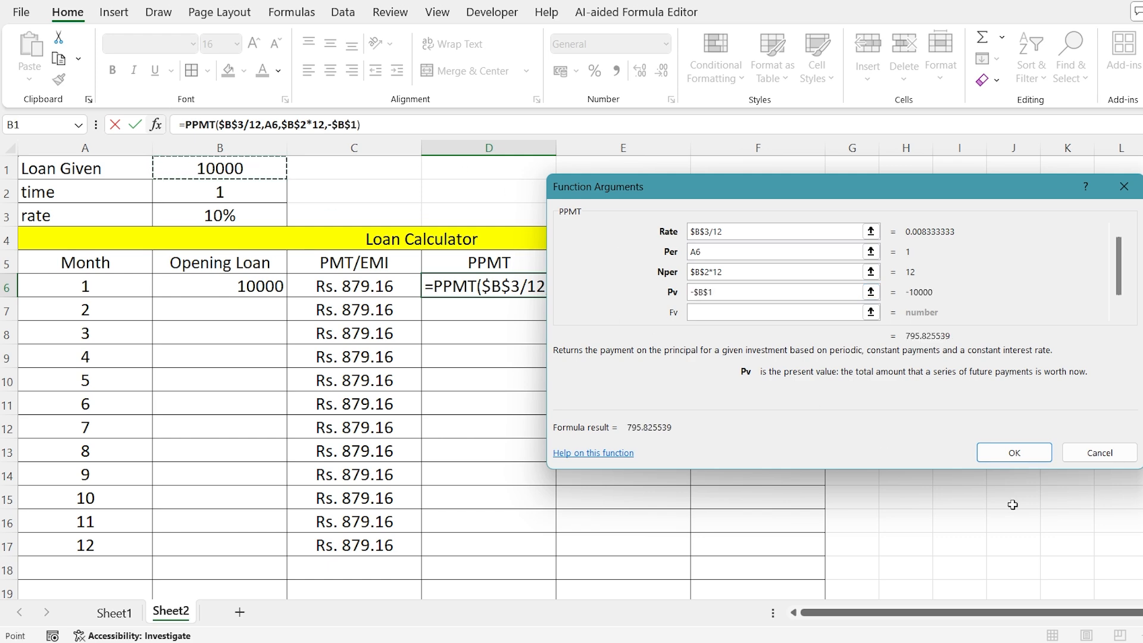
left_click(1013, 453)
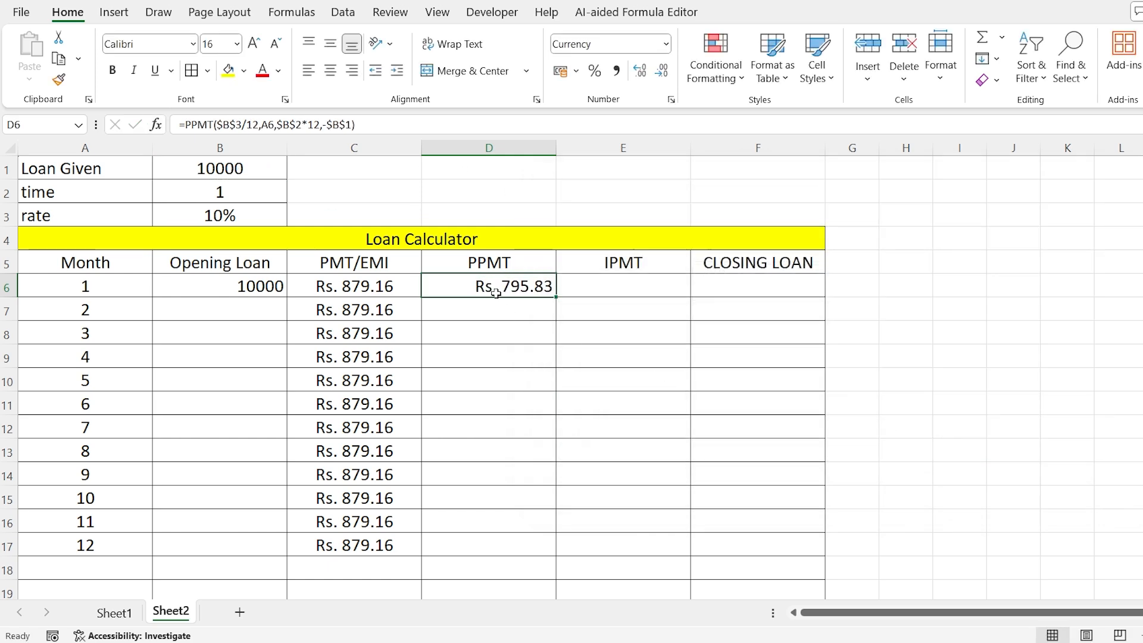
left_click_drag(556, 297, 541, 548)
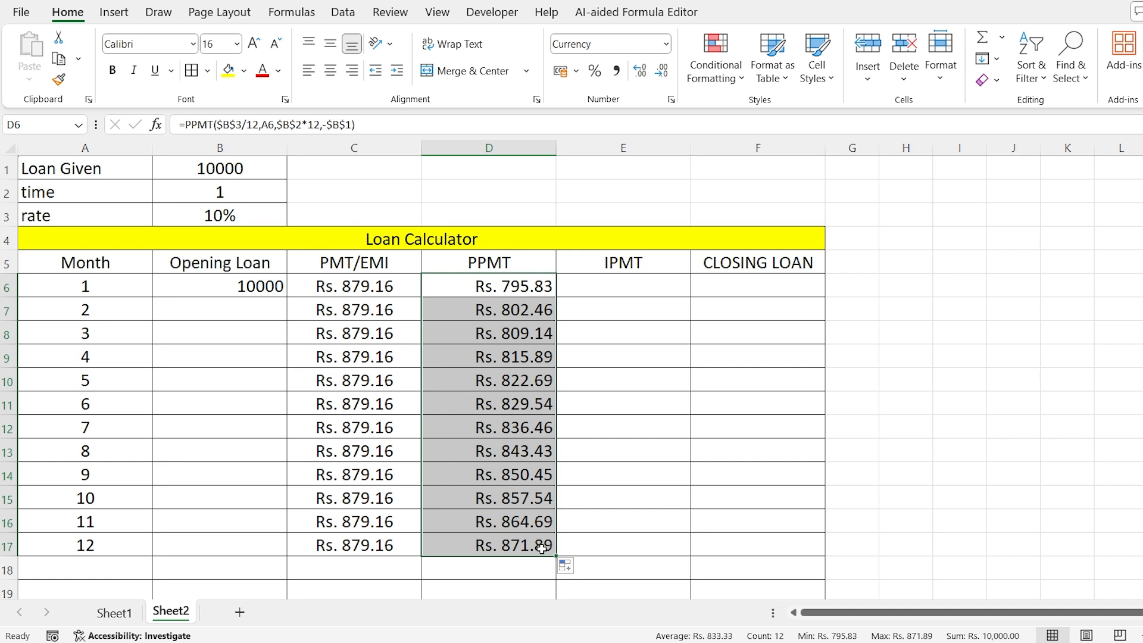
Start an IPMT function in E6 with Rate $B$3/12 and Per A6
left_click(661, 288)
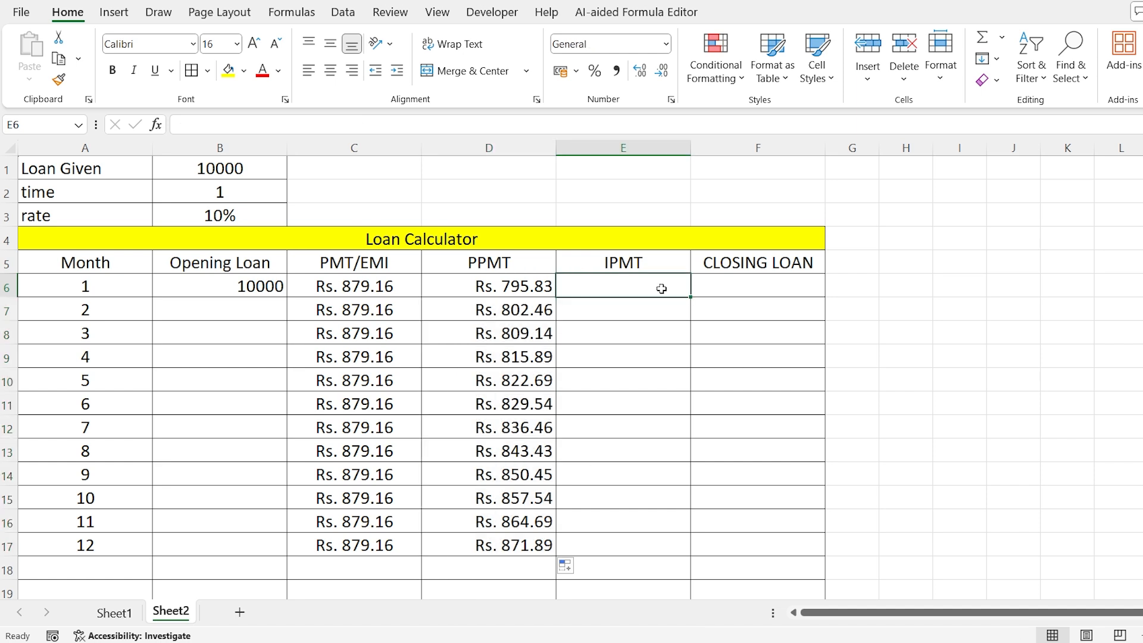
type("=ipmt")
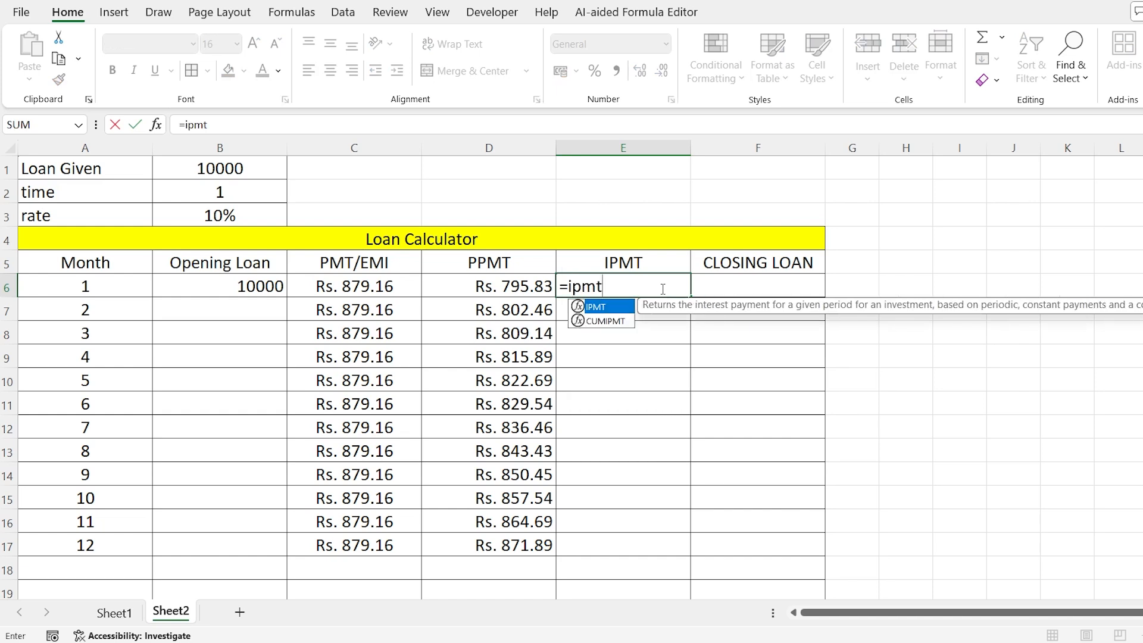
key("ctrl+a")
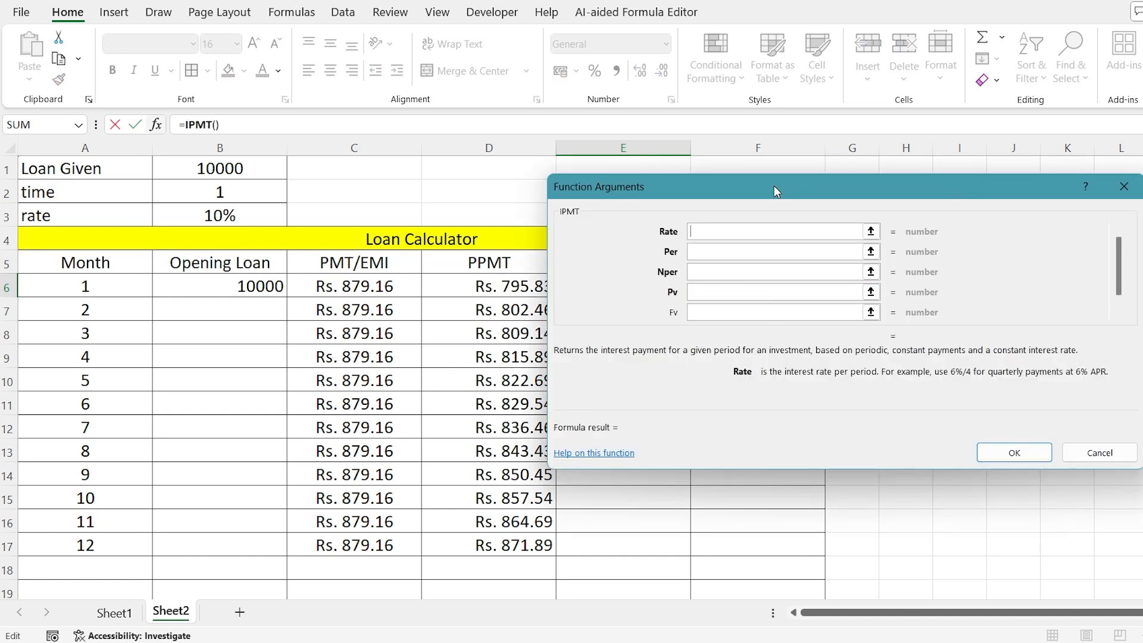
left_click_drag(773, 185, 859, 157)
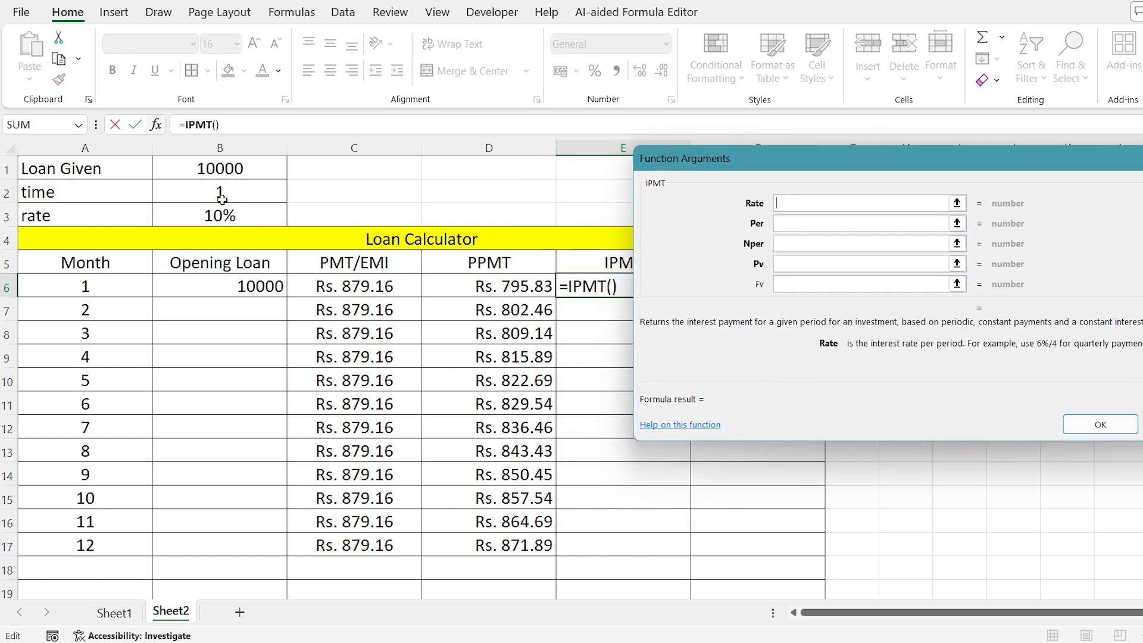
left_click(233, 216)
key("F4")
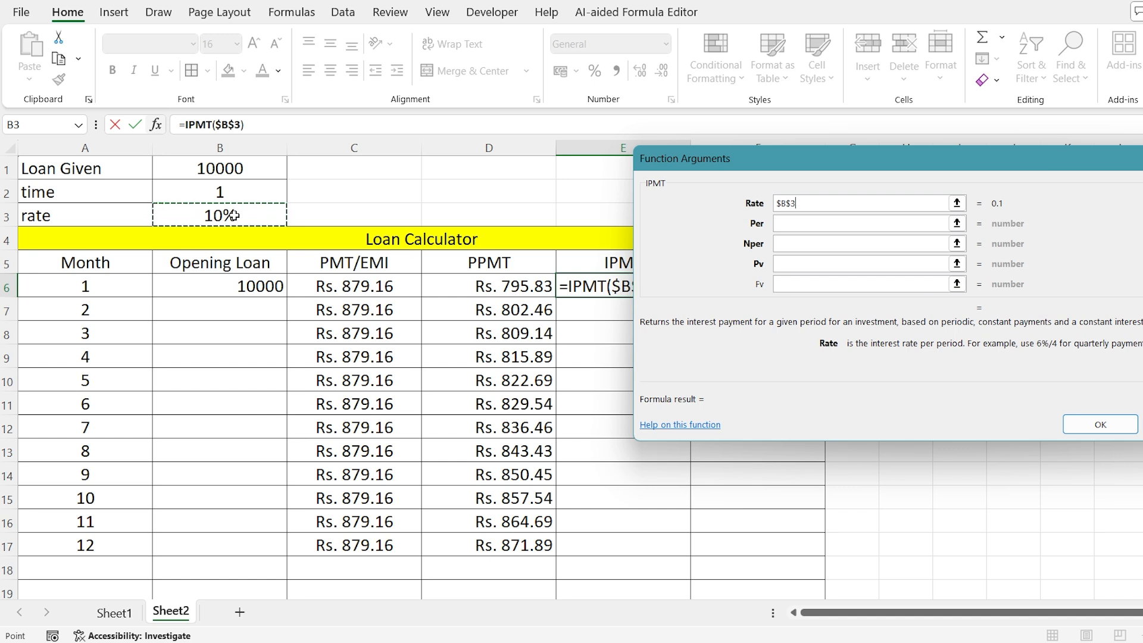
type("/12")
key("Tab")
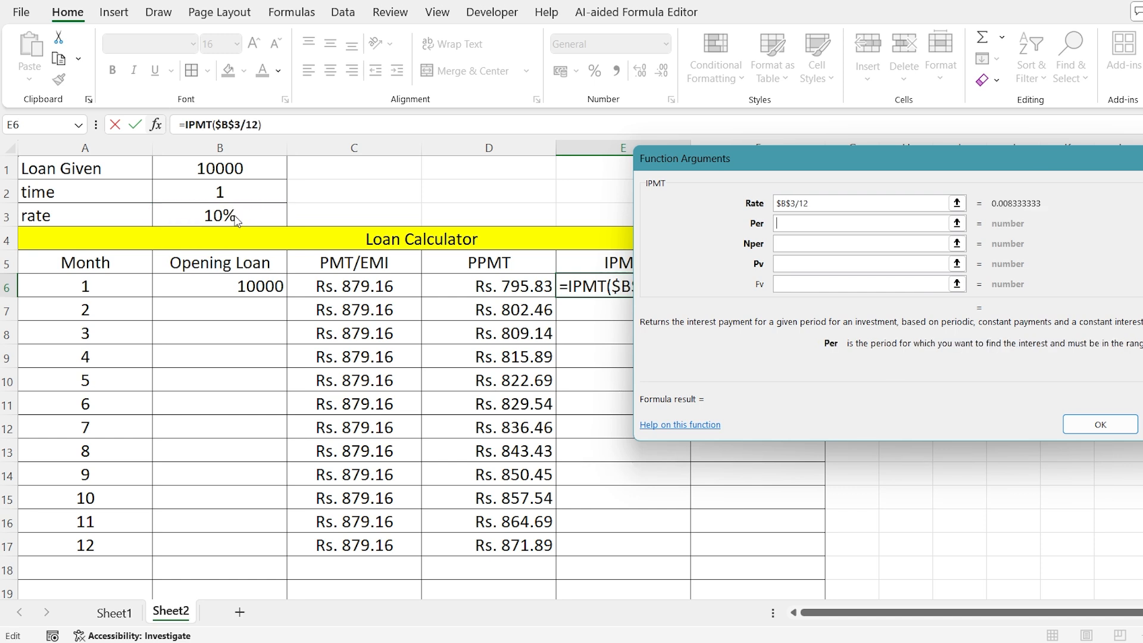
left_click(73, 292)
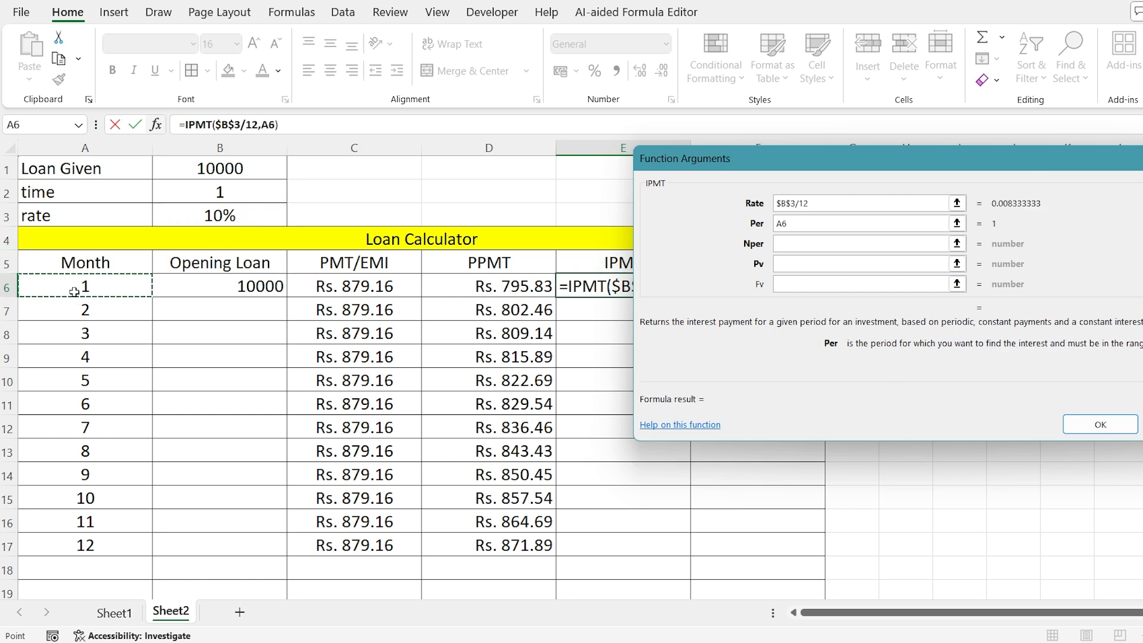
key("Tab")
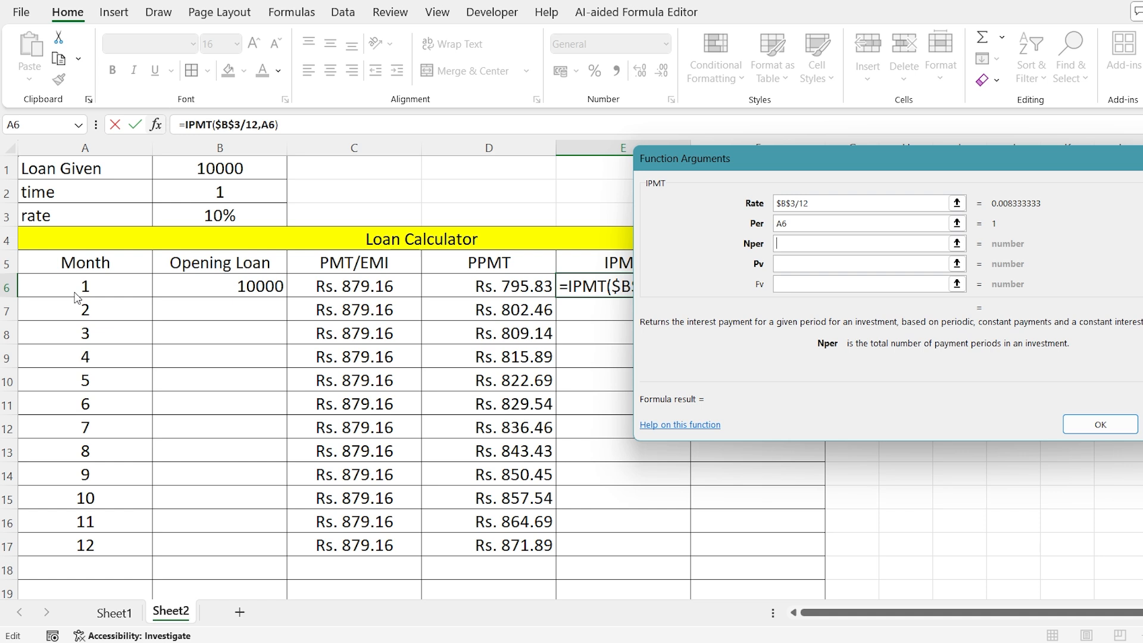
Complete the IPMT arguments with Nper $B$2*12 and Pv -$B$1, and fill the formula down to E17
left_click(220, 196)
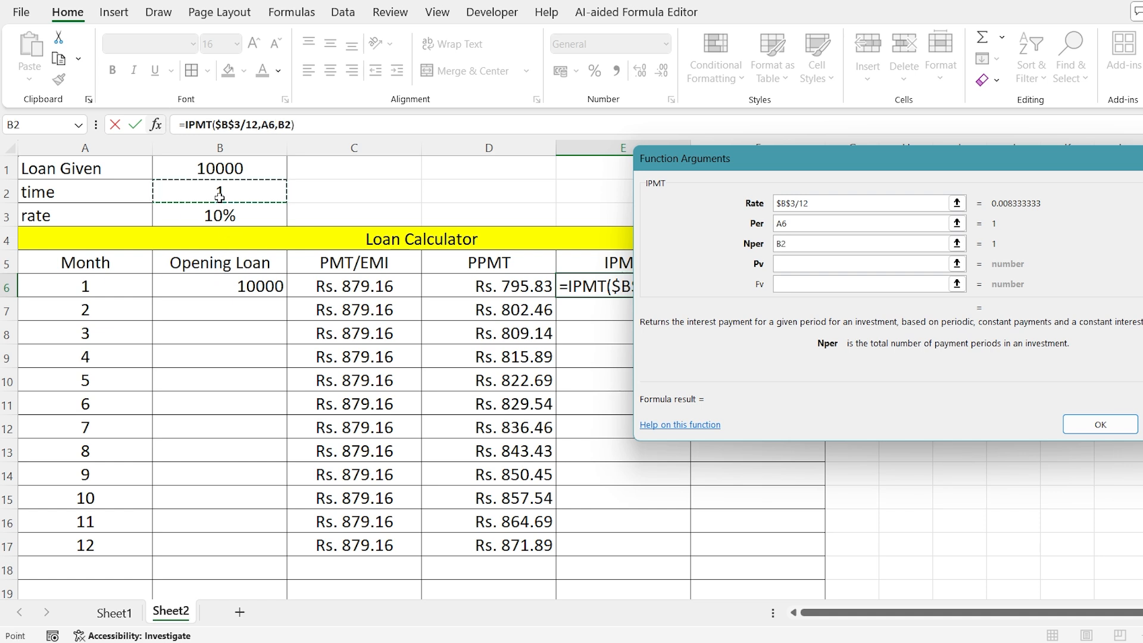
key("F4")
type("*")
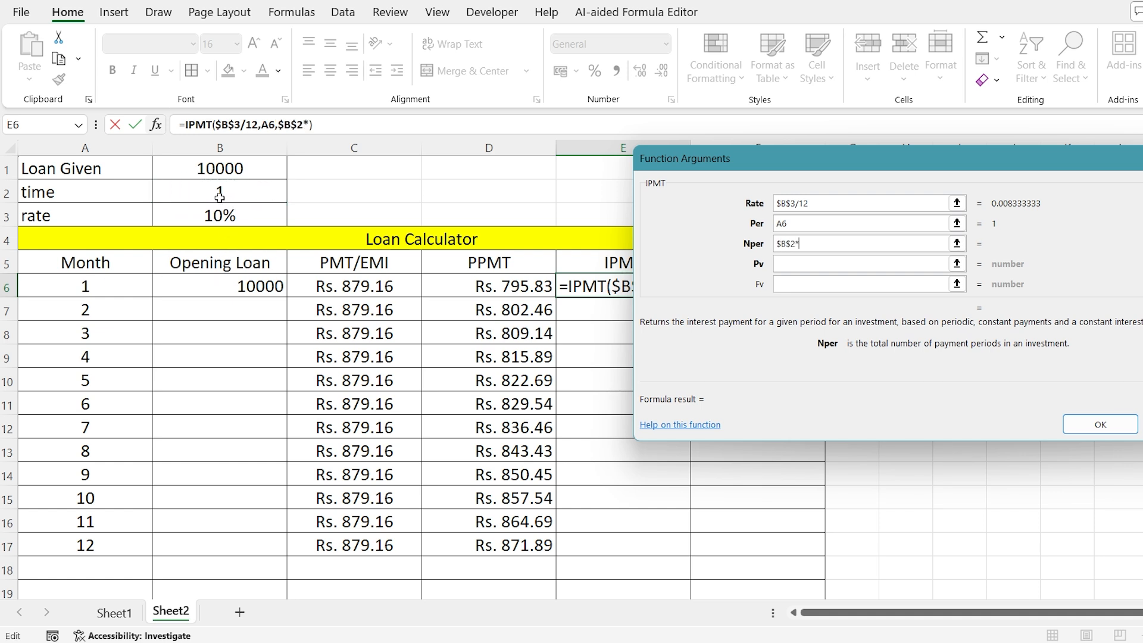
type("12")
key("Tab")
type("-")
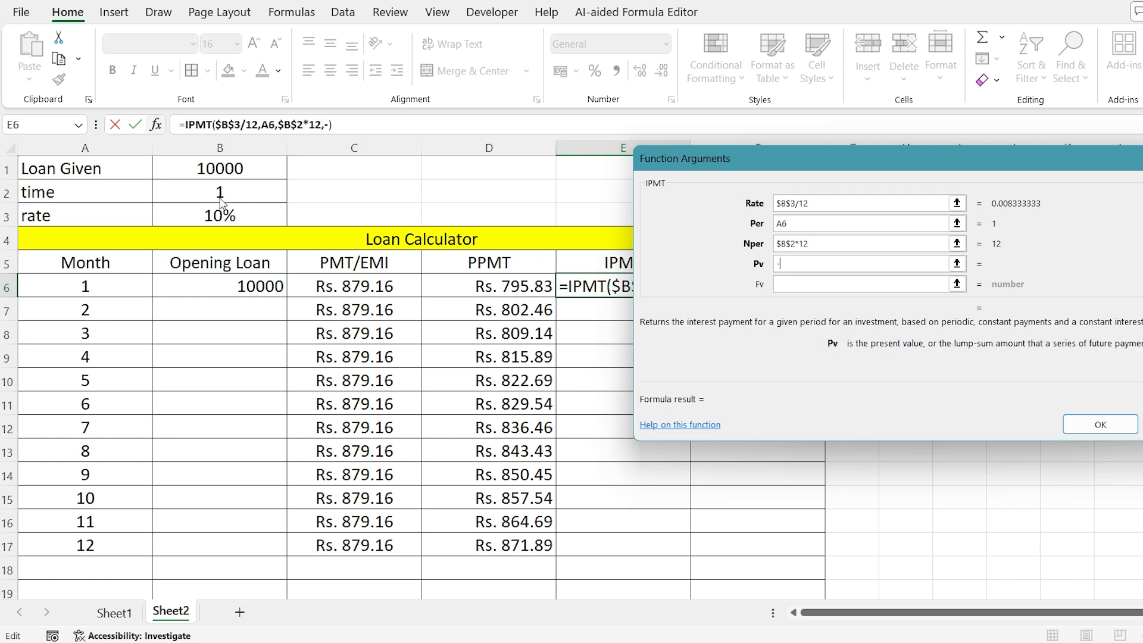
left_click(219, 170)
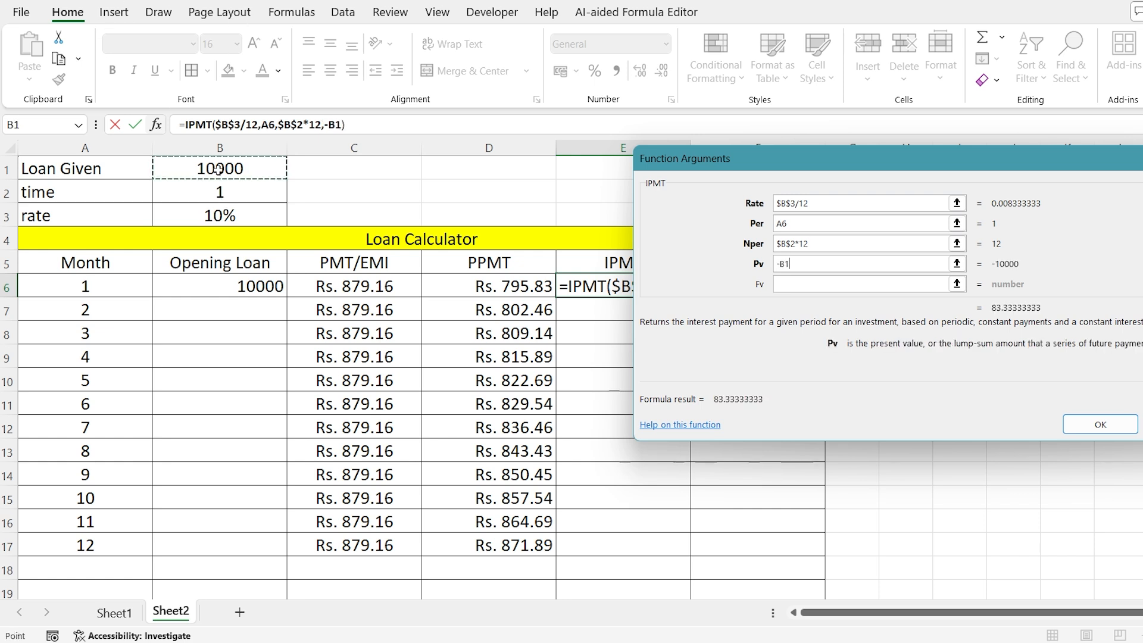
key("F4")
key("Return")
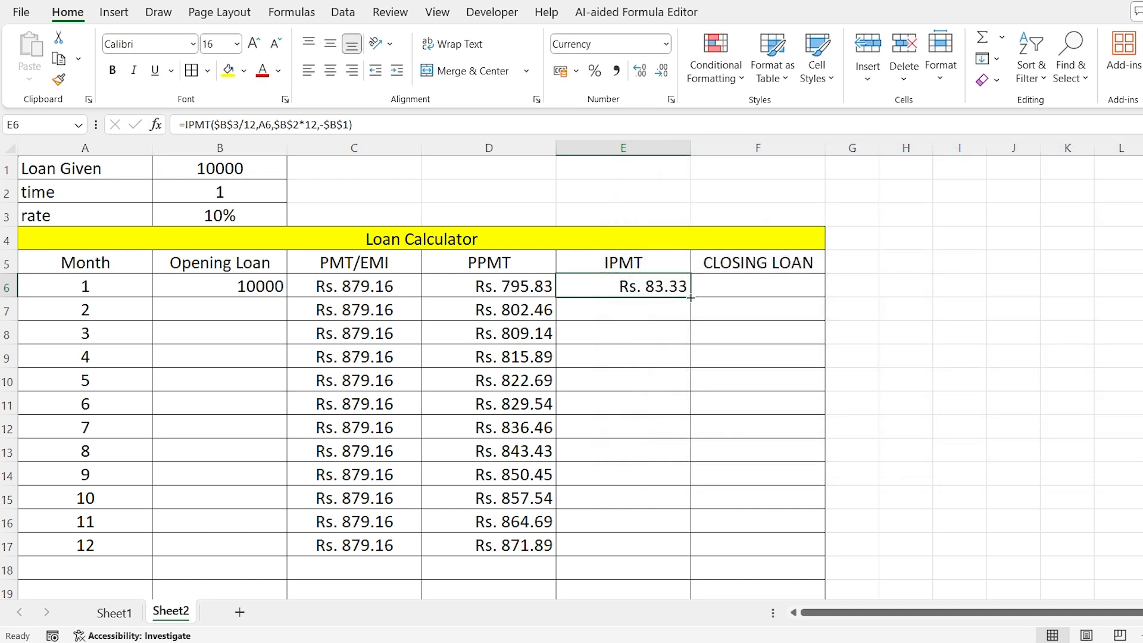
left_click_drag(690, 296, 660, 551)
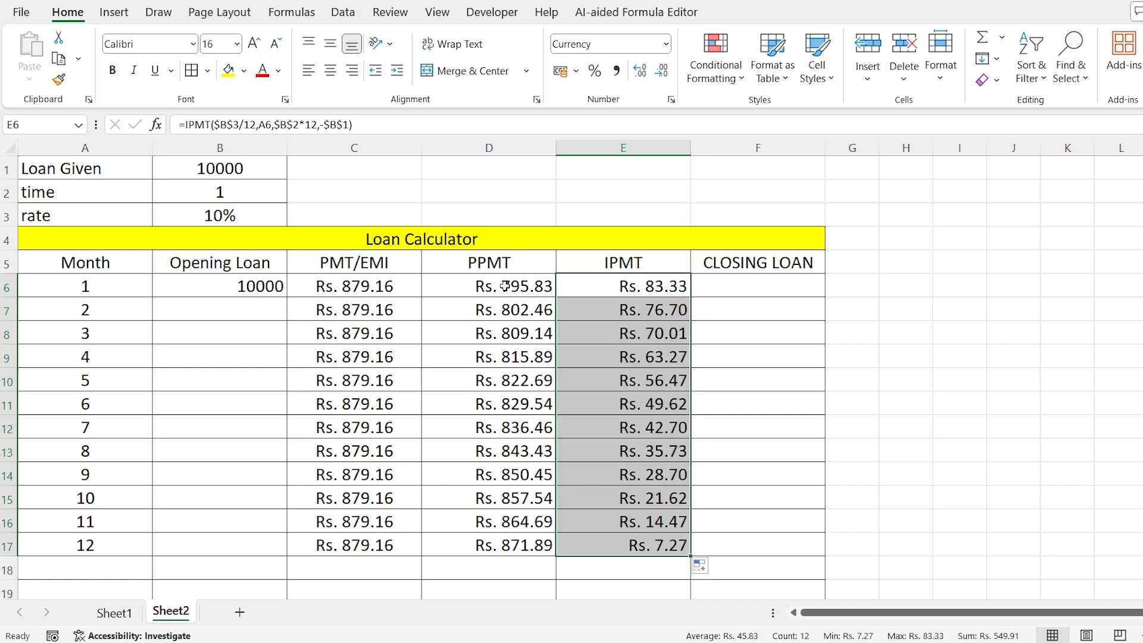
Center the contents of C6:F17 horizontally
left_click_drag(376, 287, 748, 556)
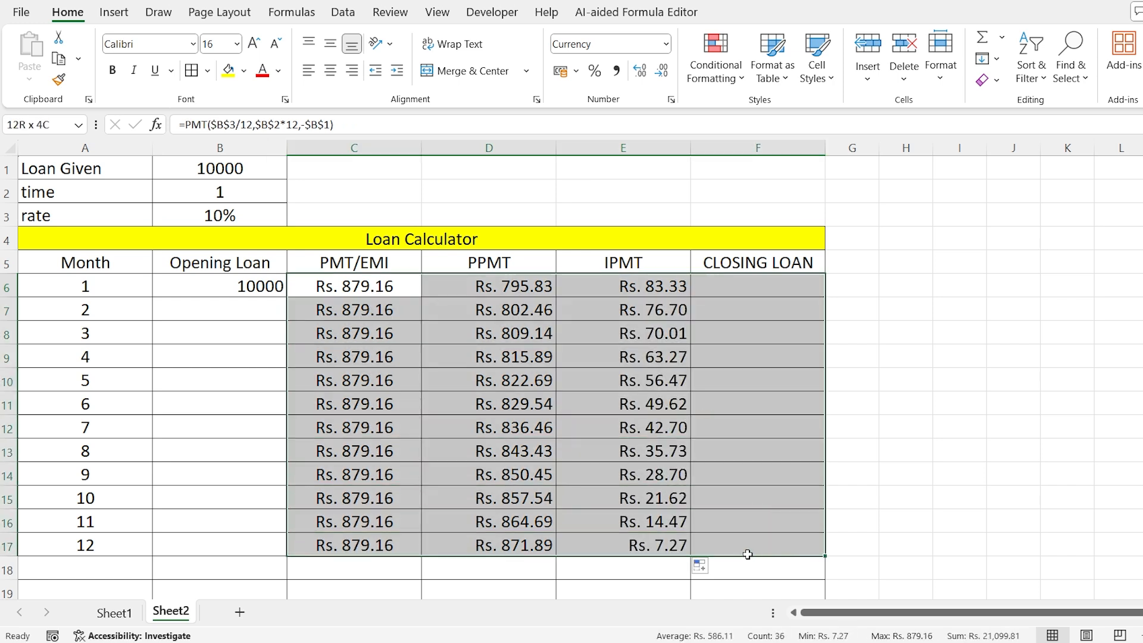
left_click(330, 70)
left_click(623, 403)
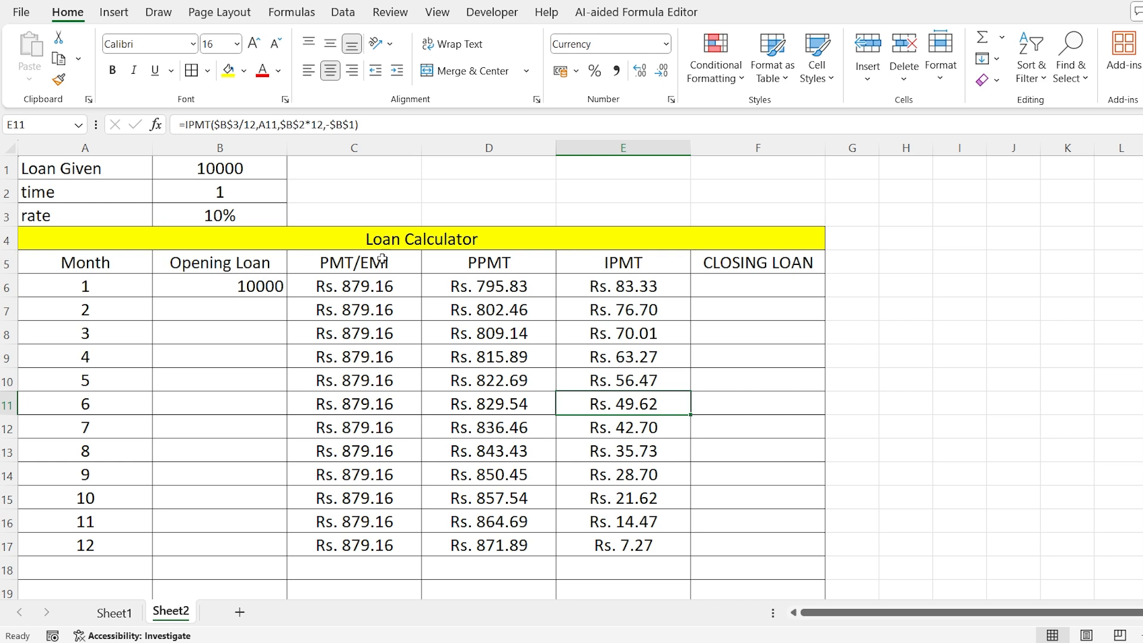
Add month 1's principal and interest with =D6+E6 in I5 to compare the sum with the PMT in C6
left_click(364, 288)
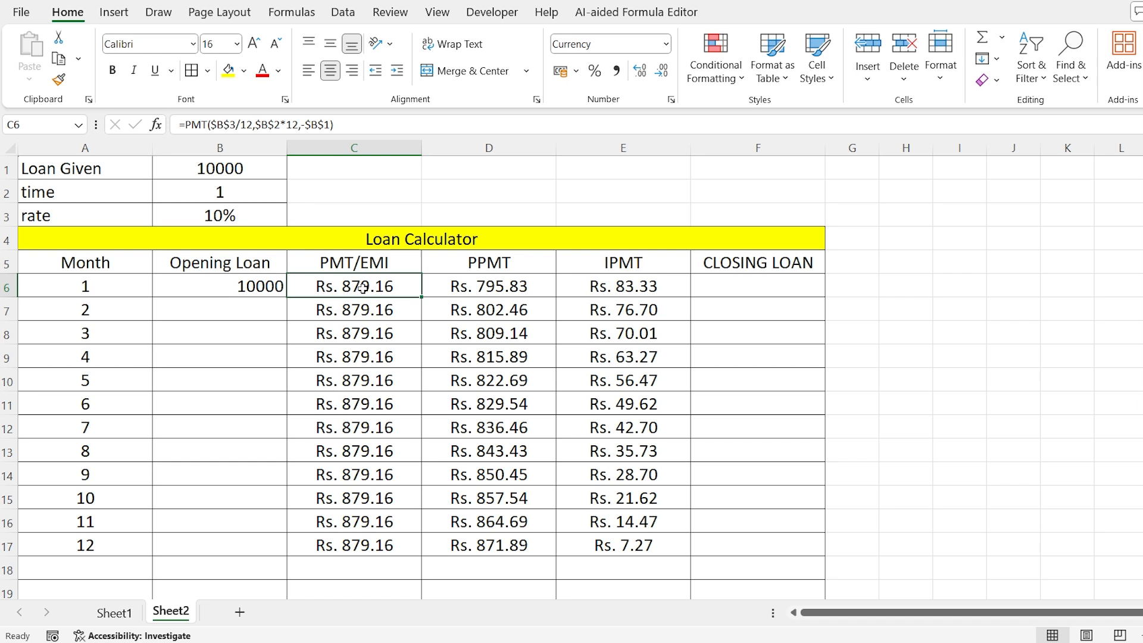
left_click(531, 288)
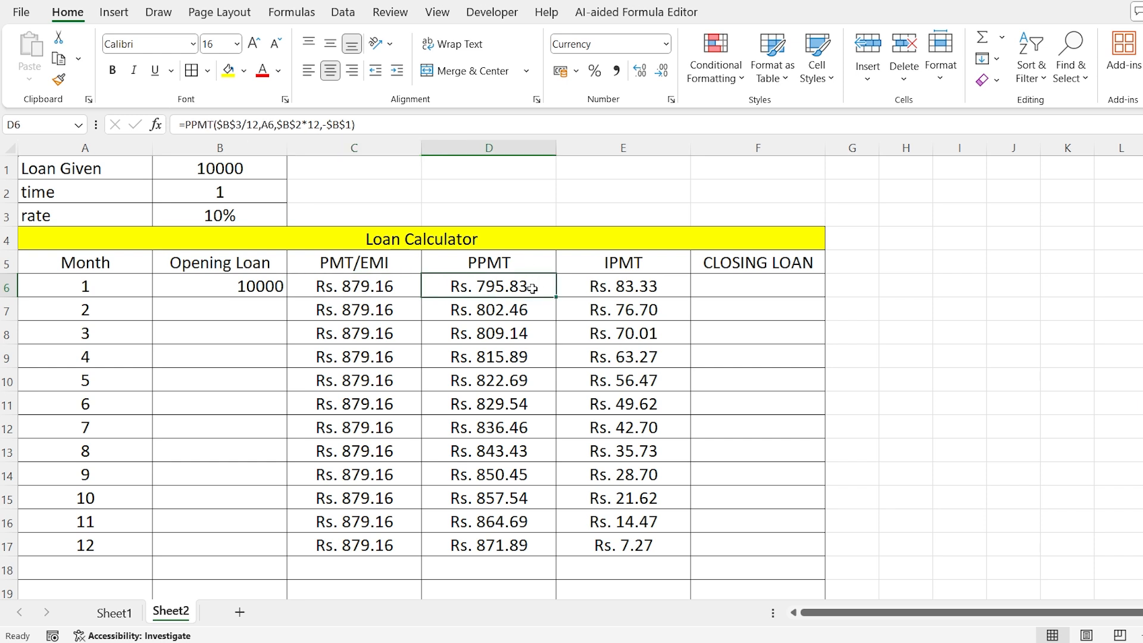
left_click(651, 288)
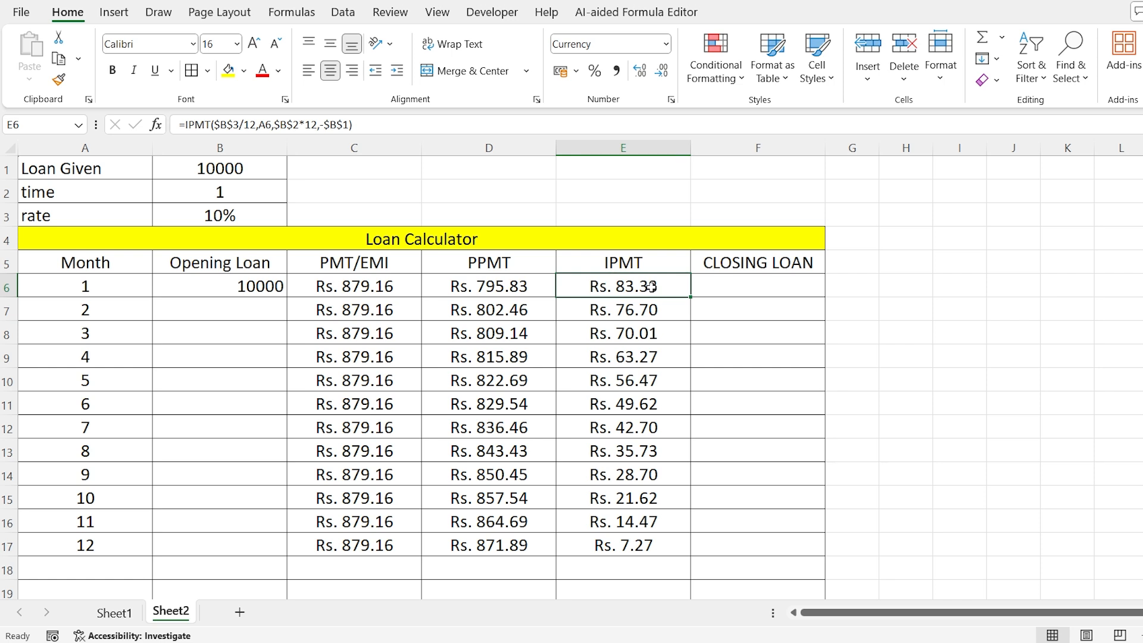
left_click(956, 262)
type("=")
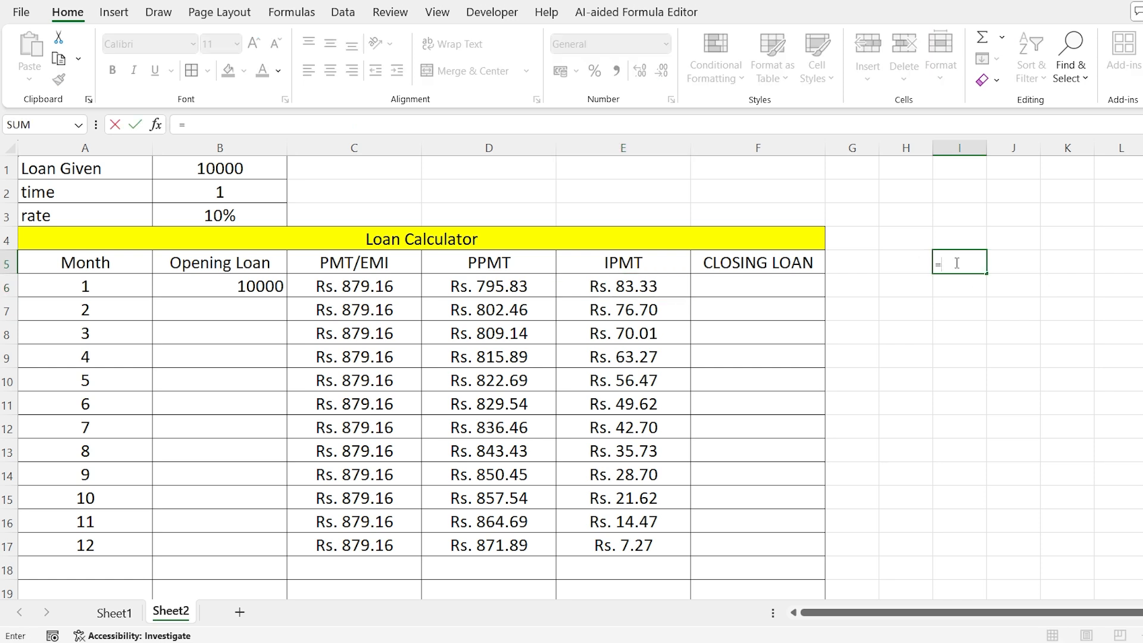
left_click(515, 286)
type("+")
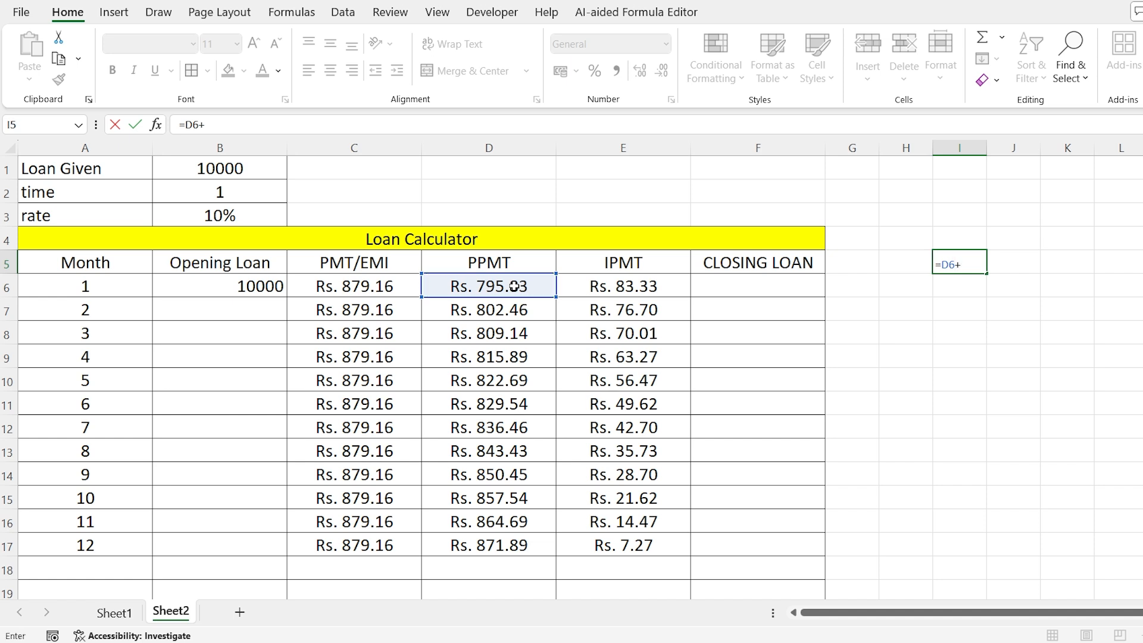
left_click(612, 284)
key("Return")
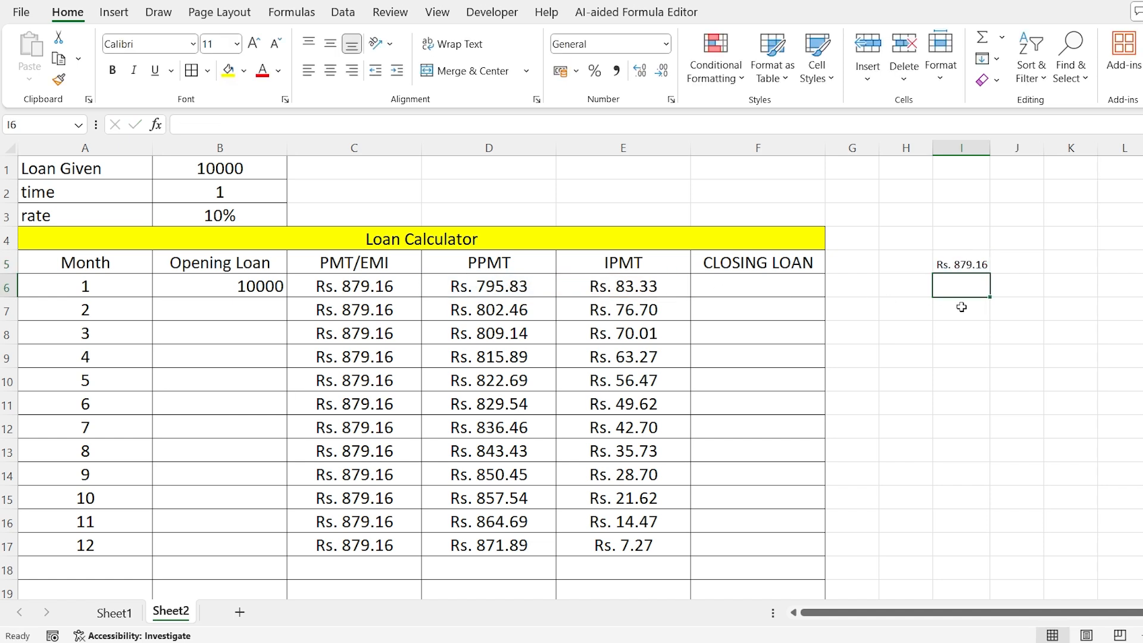
Fill the principal-plus-interest check formula in I5 down to I16 for all 12 months, clearing the surplus result in I17
left_click(970, 264)
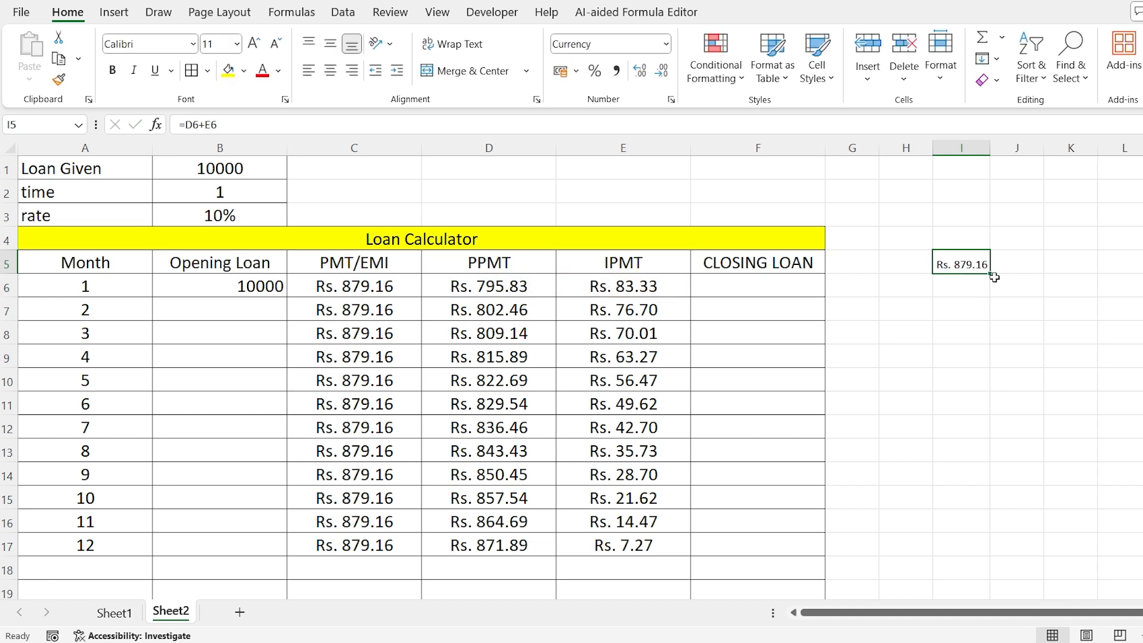
mouse_move(991, 276)
left_mouse_down()
mouse_move(1007, 548)
mouse_move(973, 272)
left_mouse_up()
left_click(976, 520)
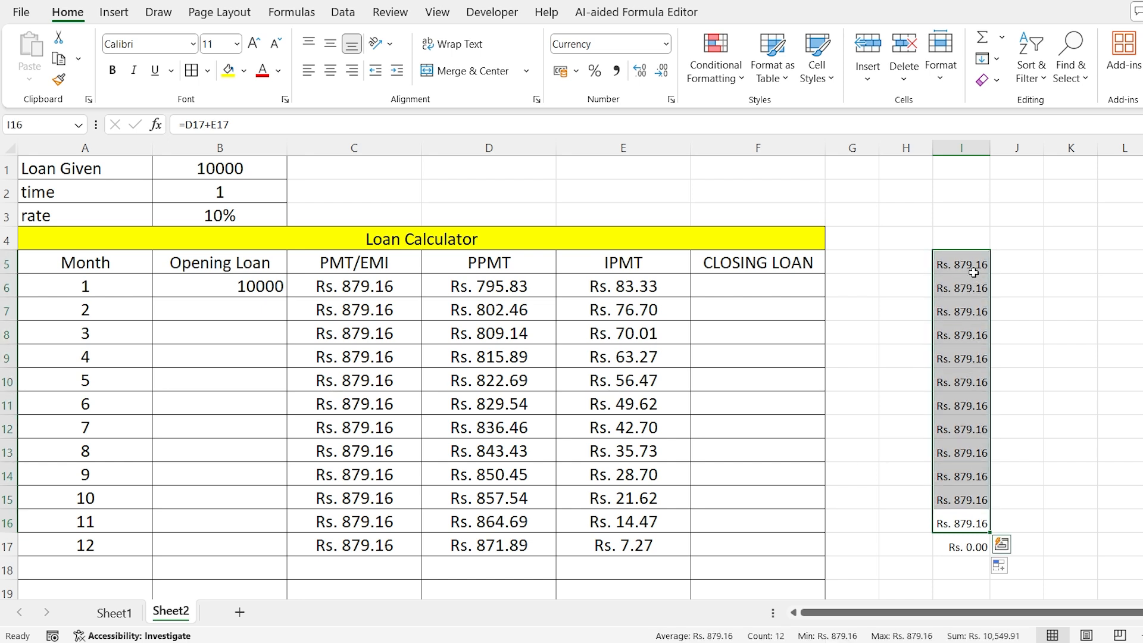
left_click(970, 547)
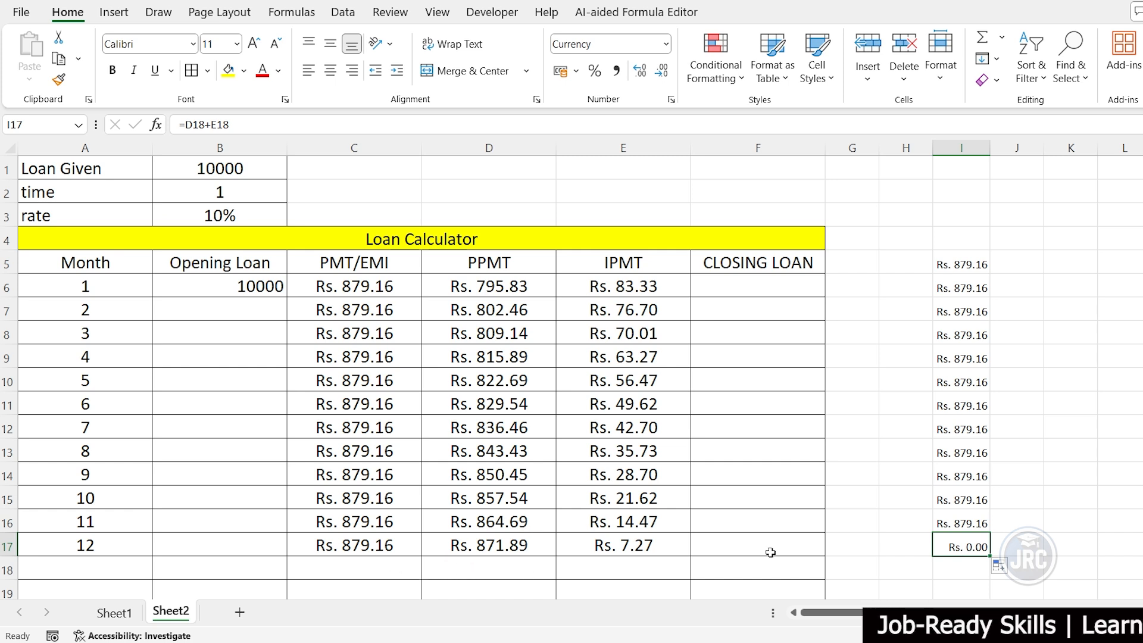
key("Delete")
Calculate month 1's closing loan in F6 as opening loan minus principal with =B6-D6
left_click(761, 288)
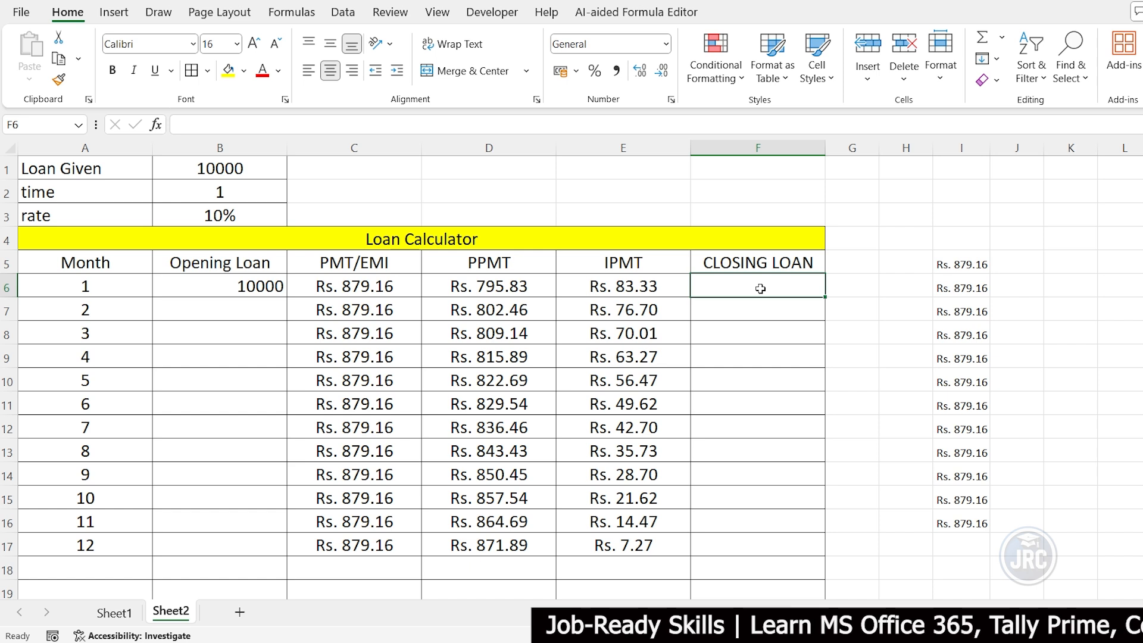
type("=")
left_click(235, 285)
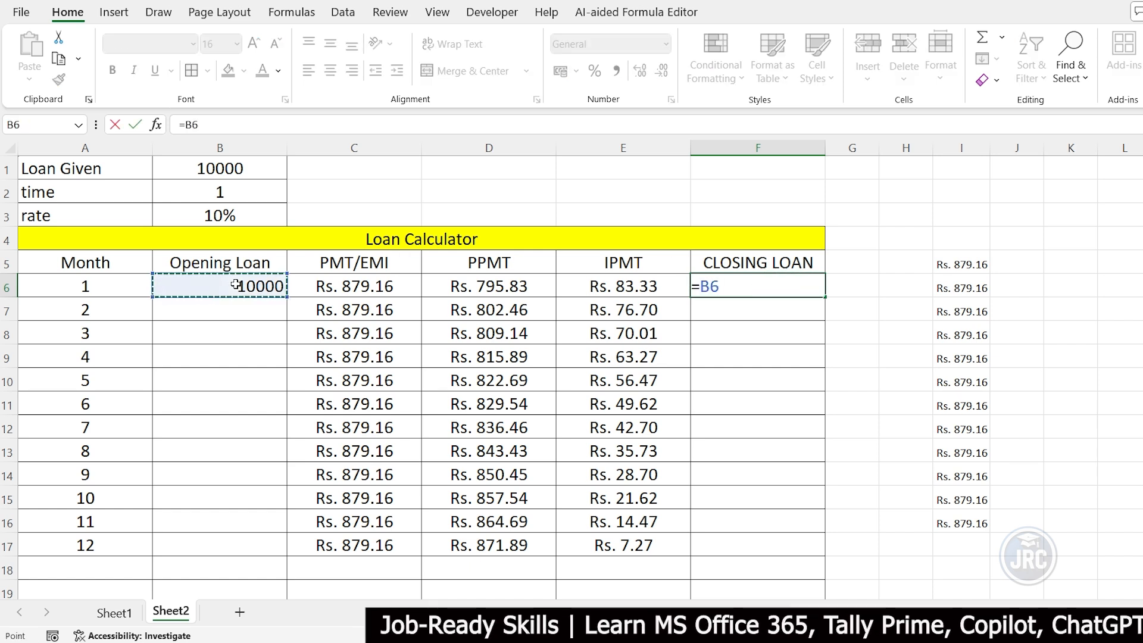
type("-")
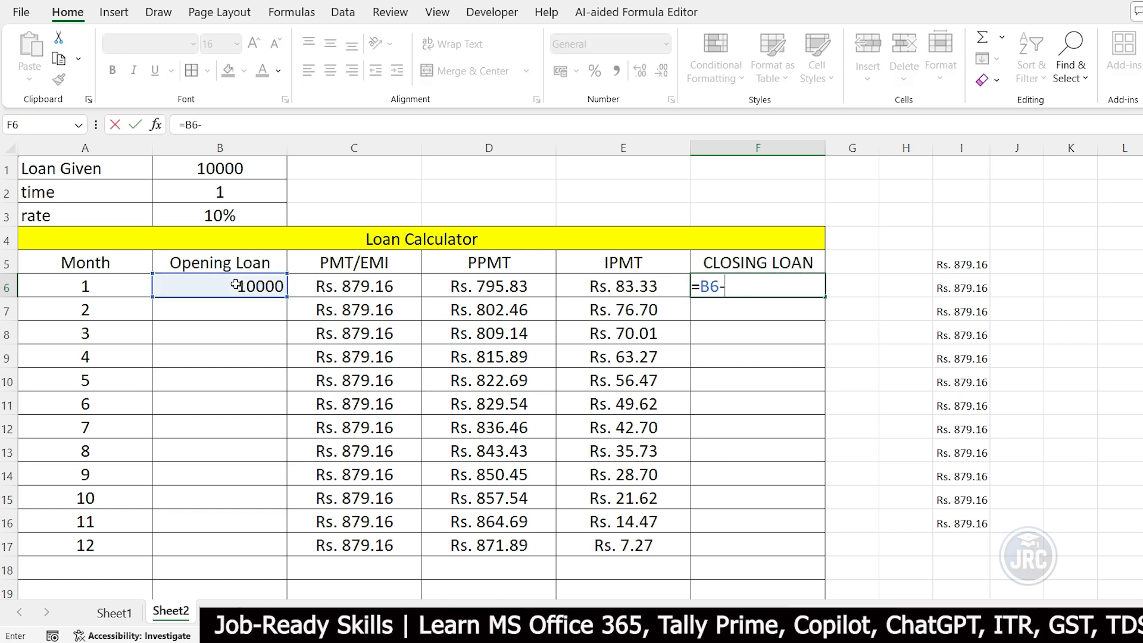
left_click(547, 287)
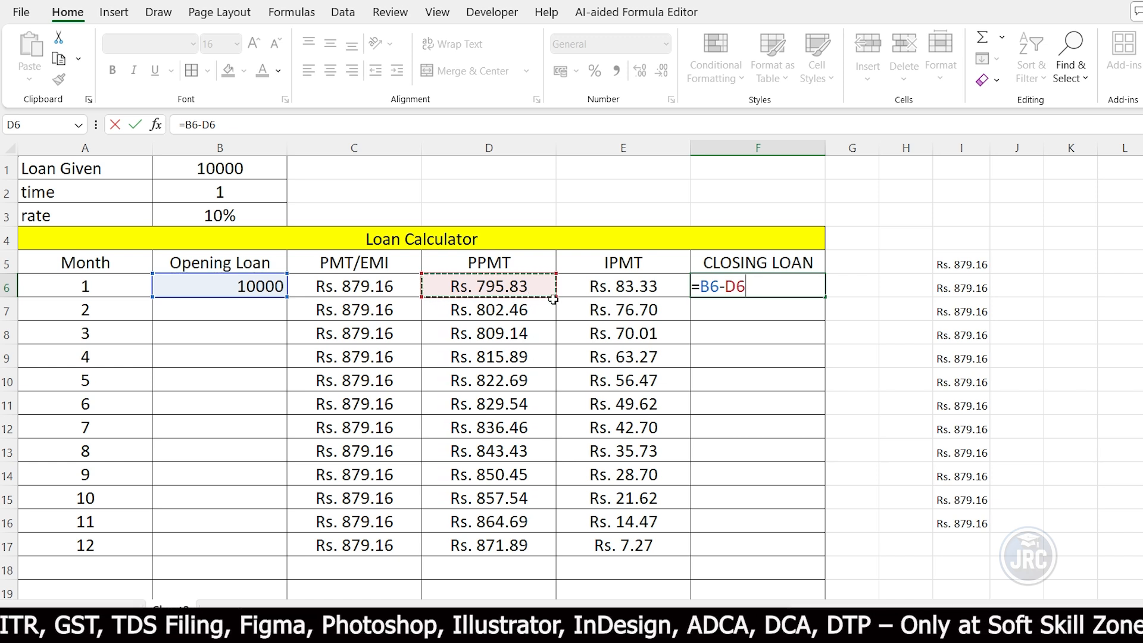
key("Return")
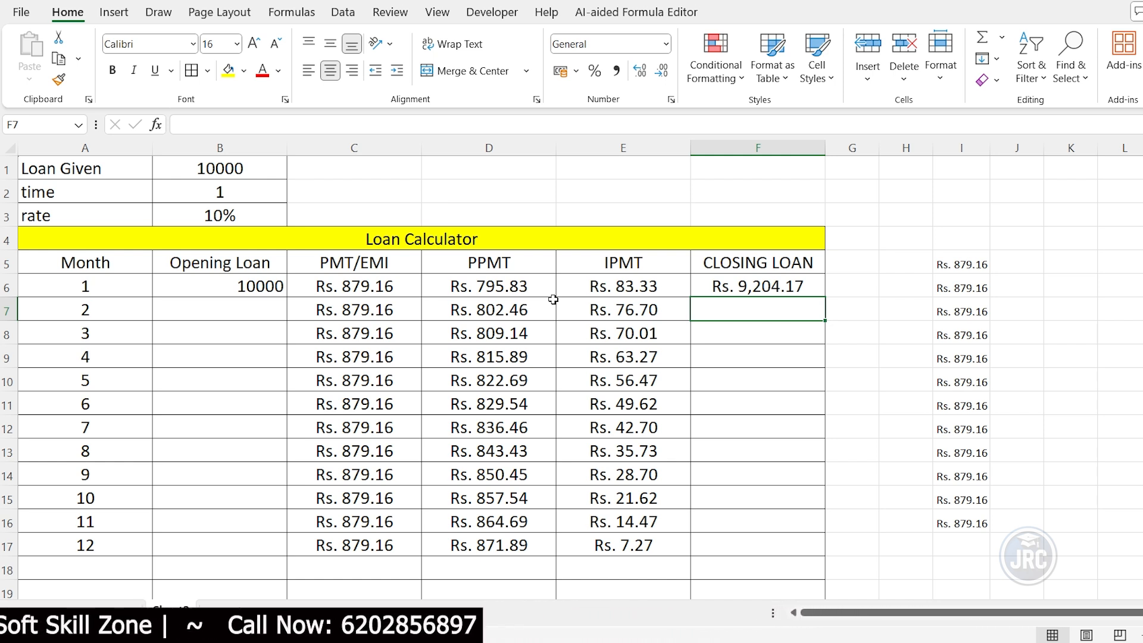
Link month 2's opening loan in B7 to month 1's closing loan with =F6
left_click(222, 311)
type("=")
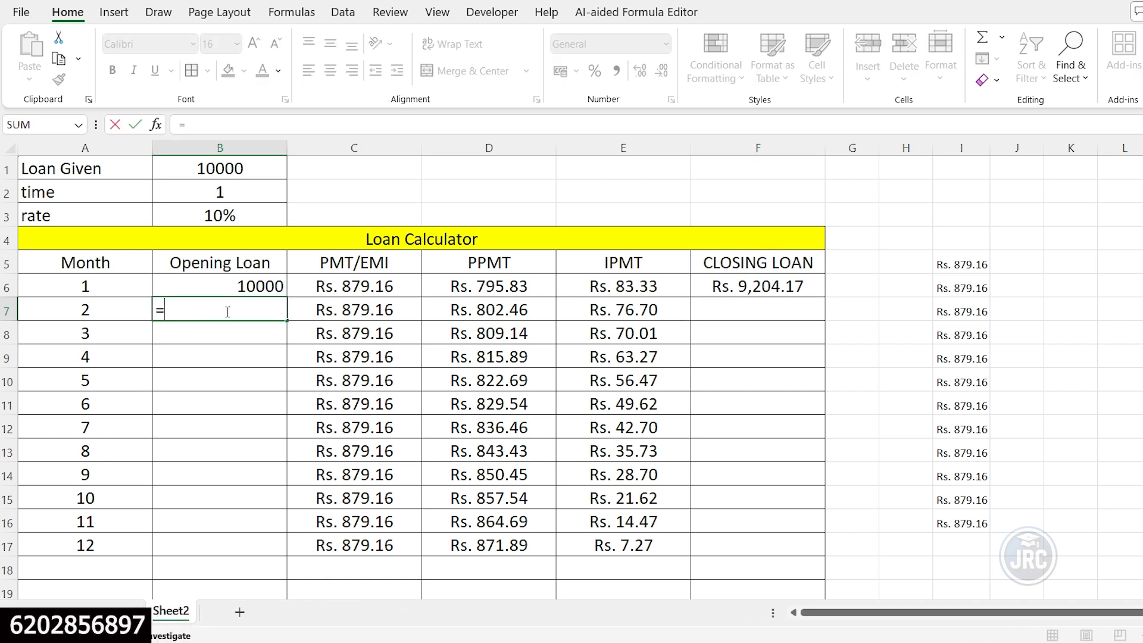
left_click(773, 286)
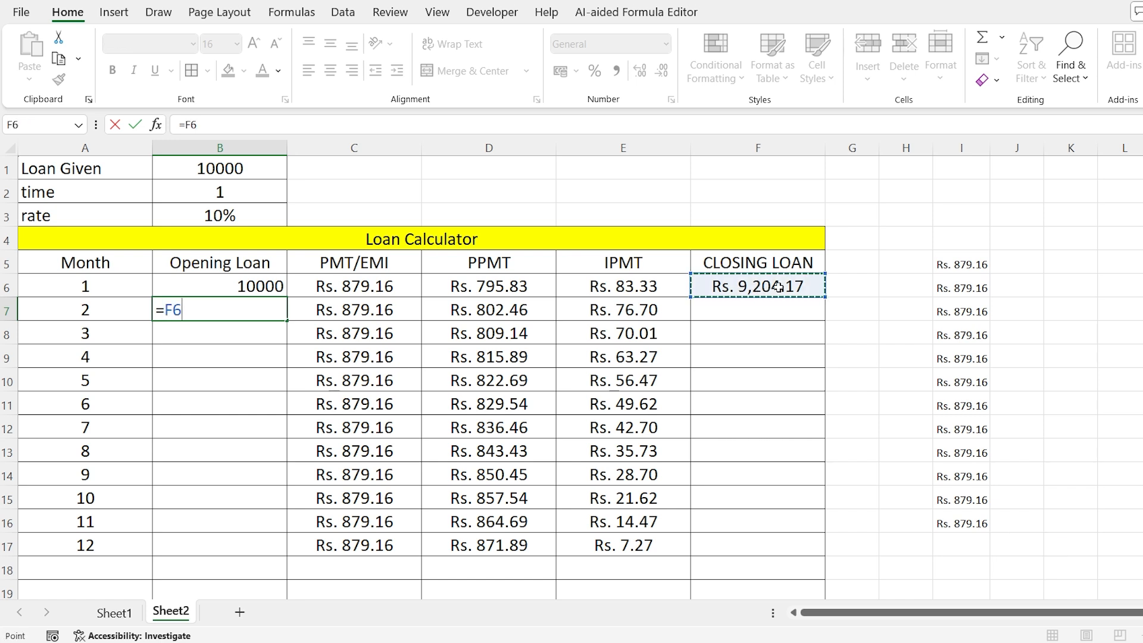
key("Return")
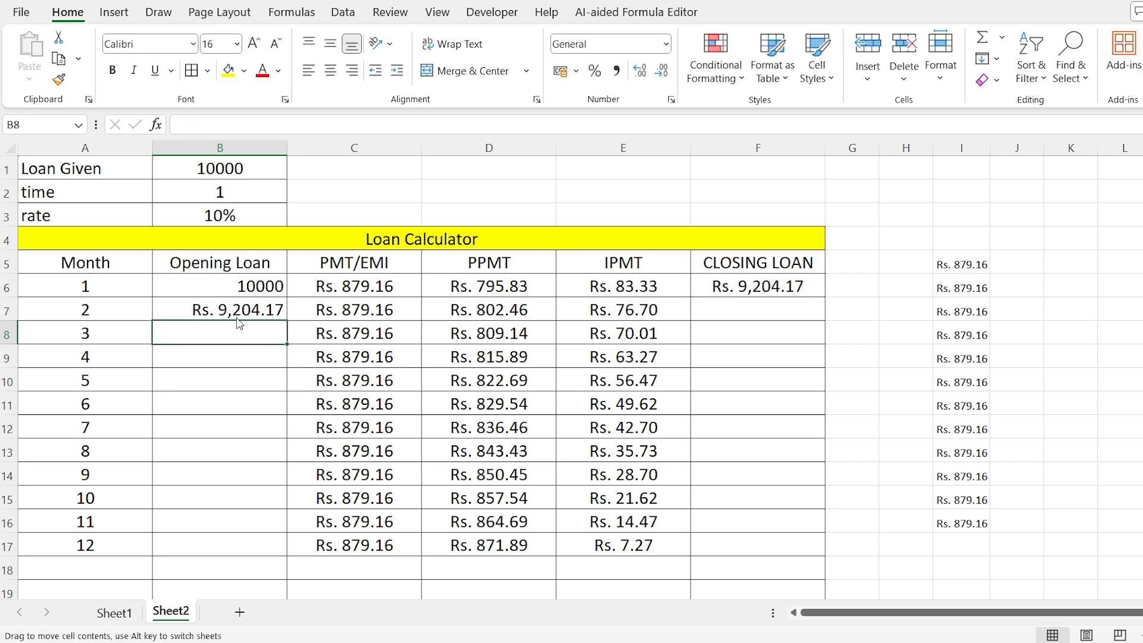
Copy the closing loan formula from F6 to F7 and check that its references point to month 2's row
left_click(257, 306)
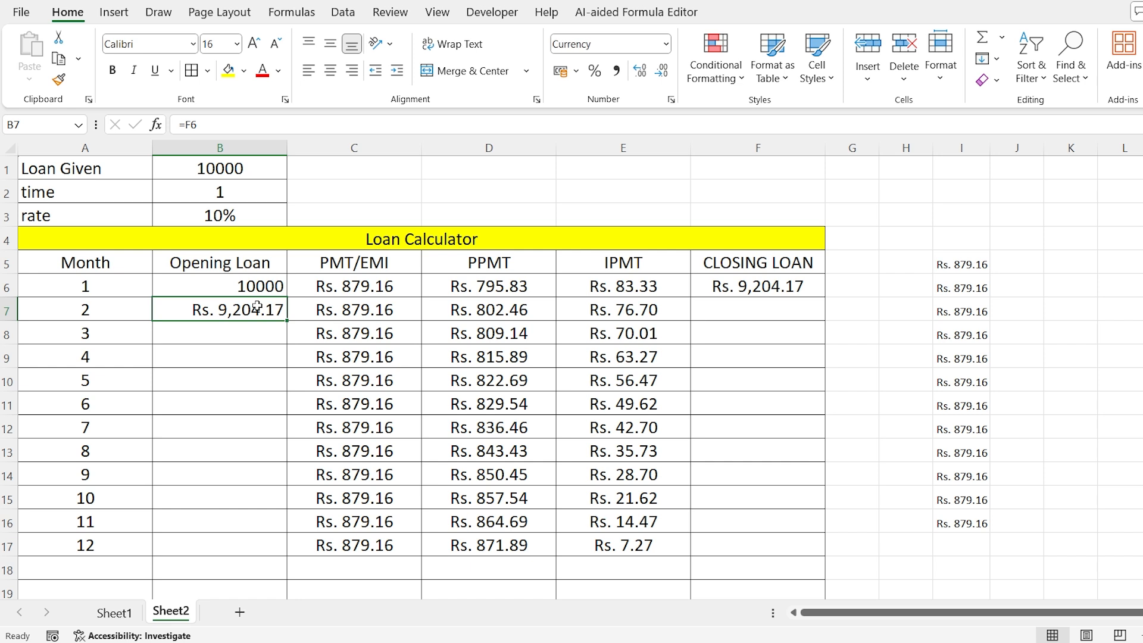
left_click(523, 307)
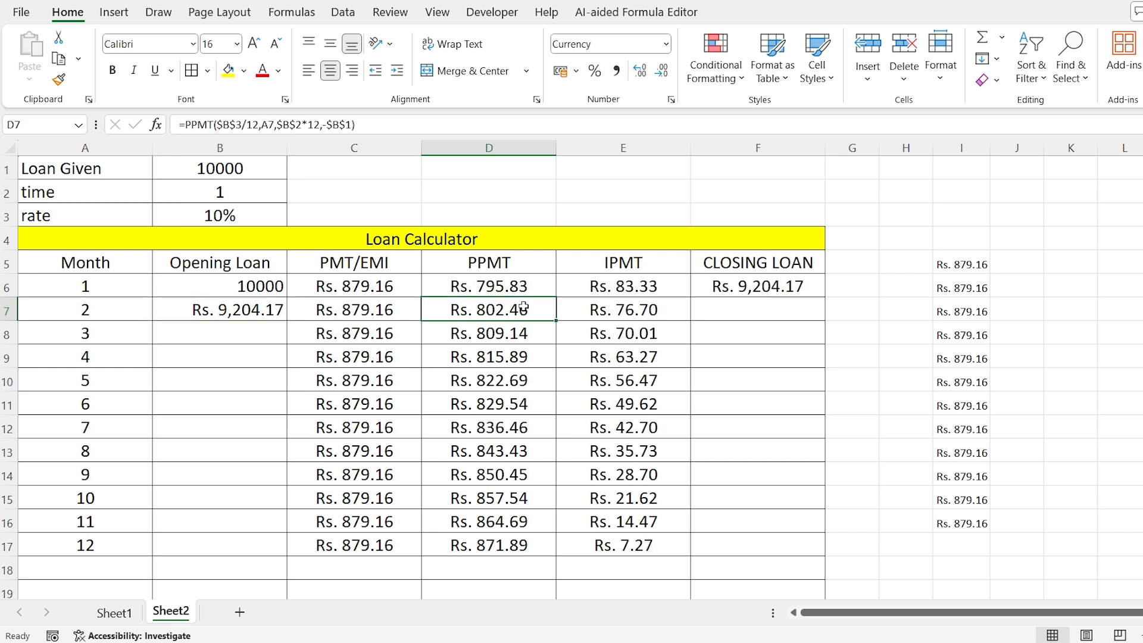
left_click(774, 310)
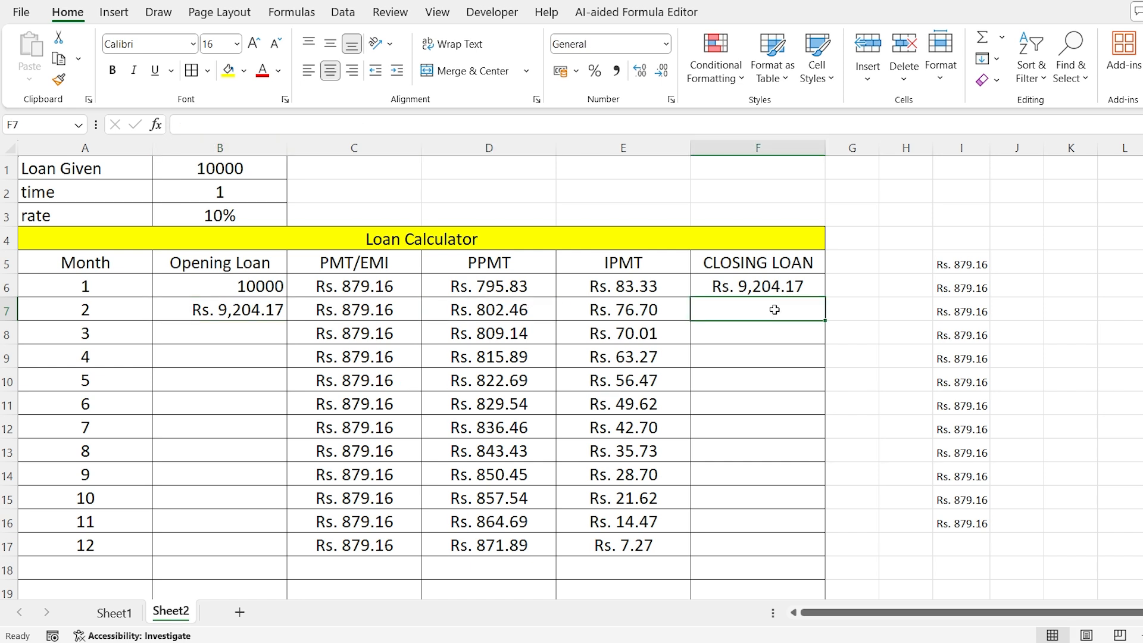
left_click(801, 289)
key("ctrl+c")
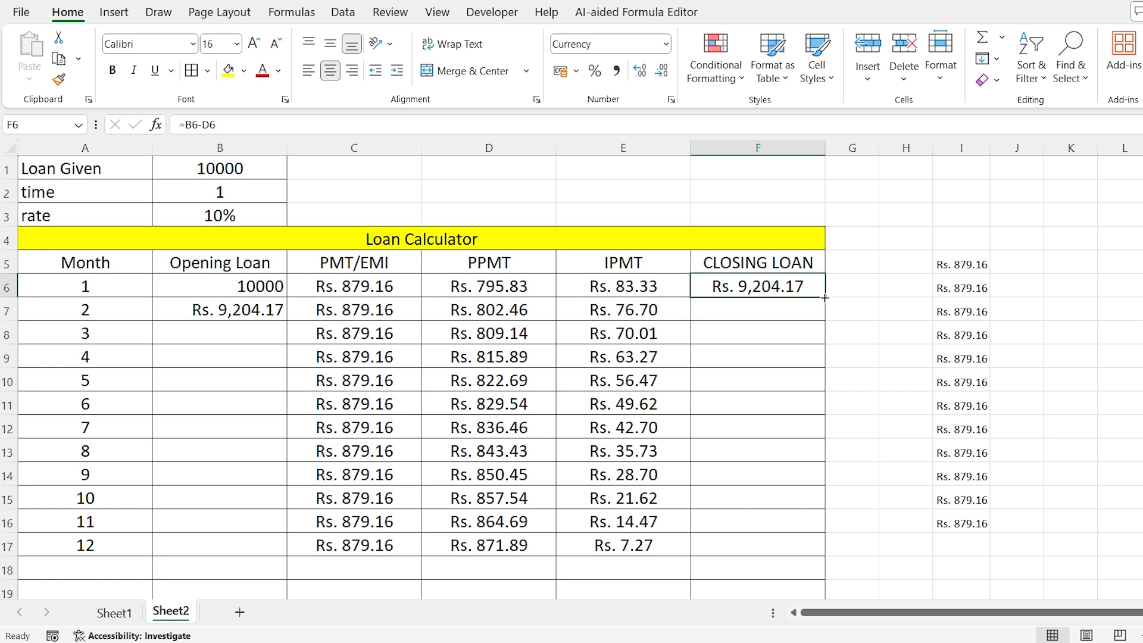
left_click(789, 310)
key("ctrl+v")
double_click(789, 309)
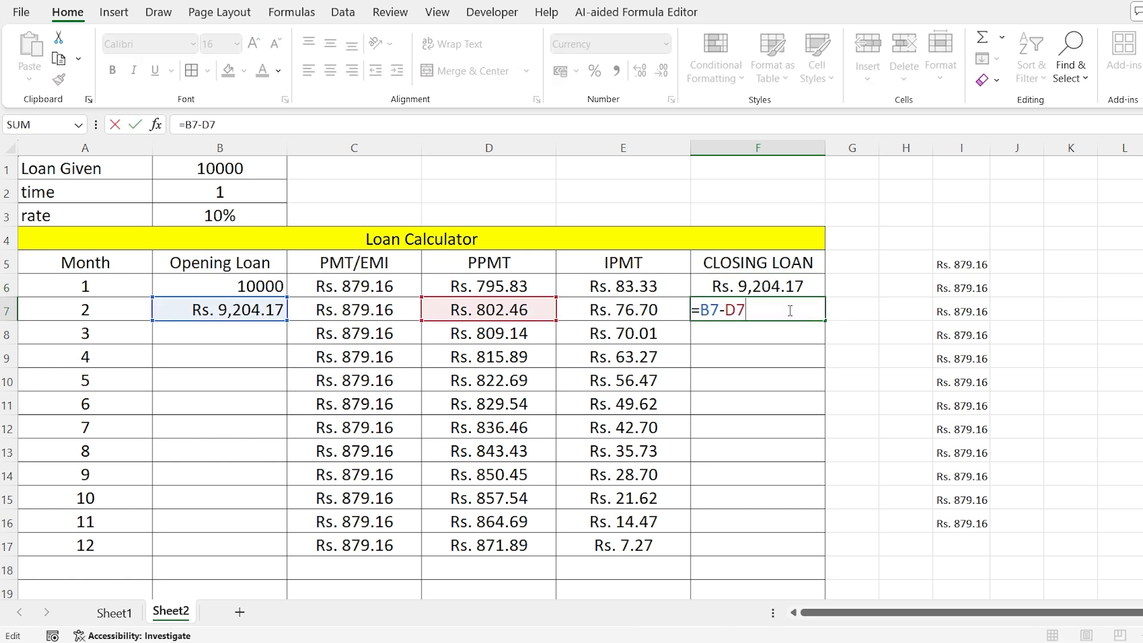
key("Escape")
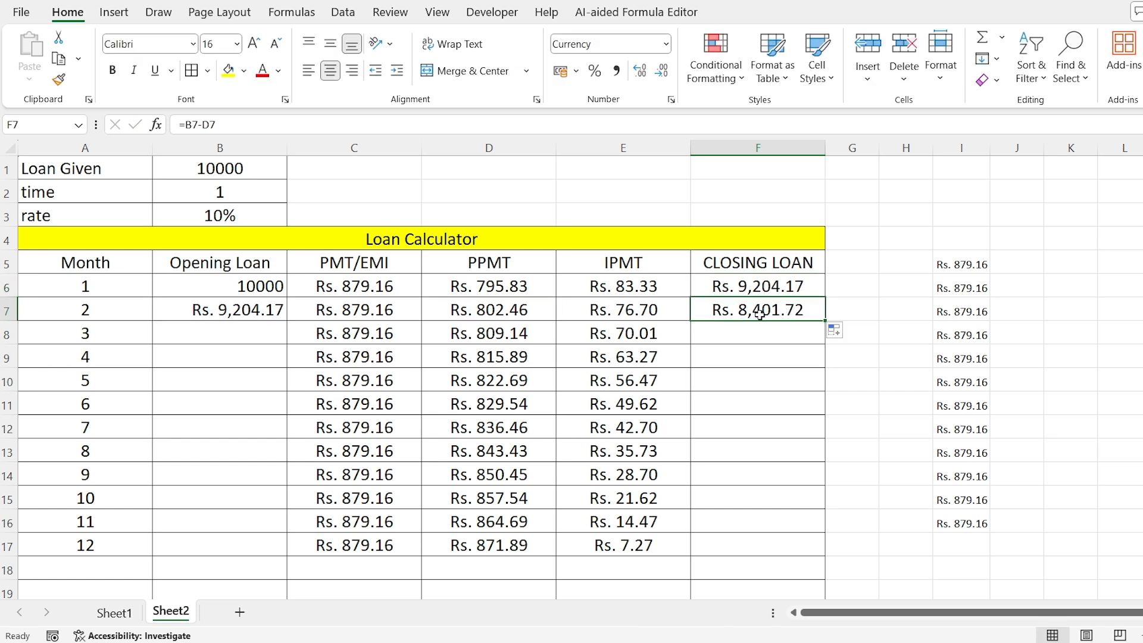
Fill the opening loan formula from B7 to B17 and the closing loan formula from F7 to F17
left_click(259, 333)
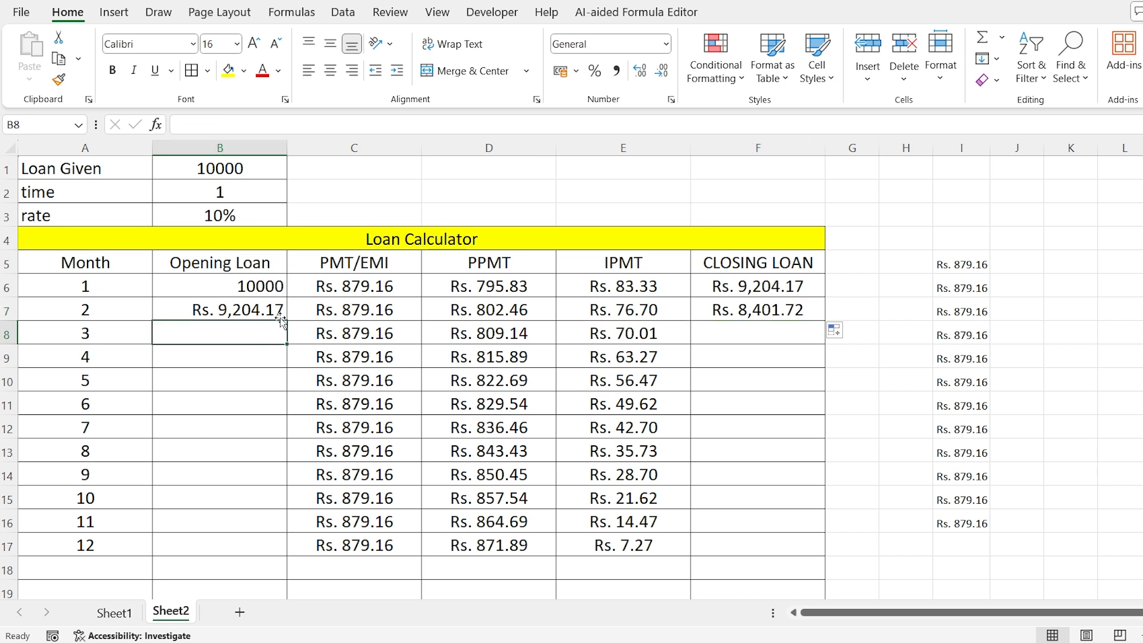
left_click(279, 313)
left_click_drag(287, 320, 287, 555)
left_click(757, 309)
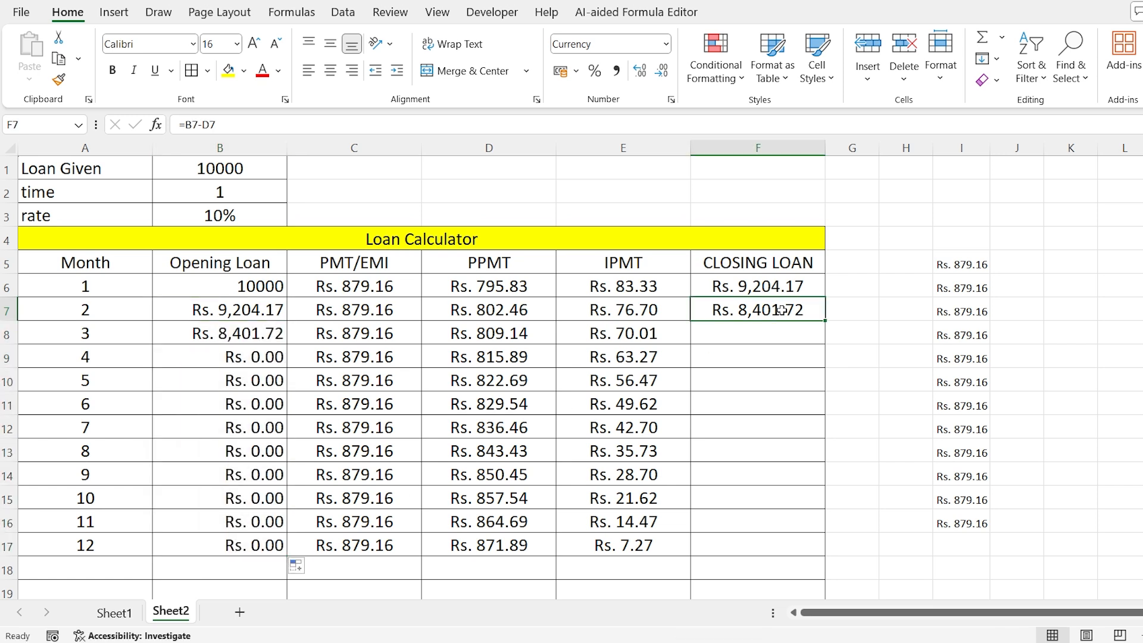
left_click_drag(826, 323, 825, 555)
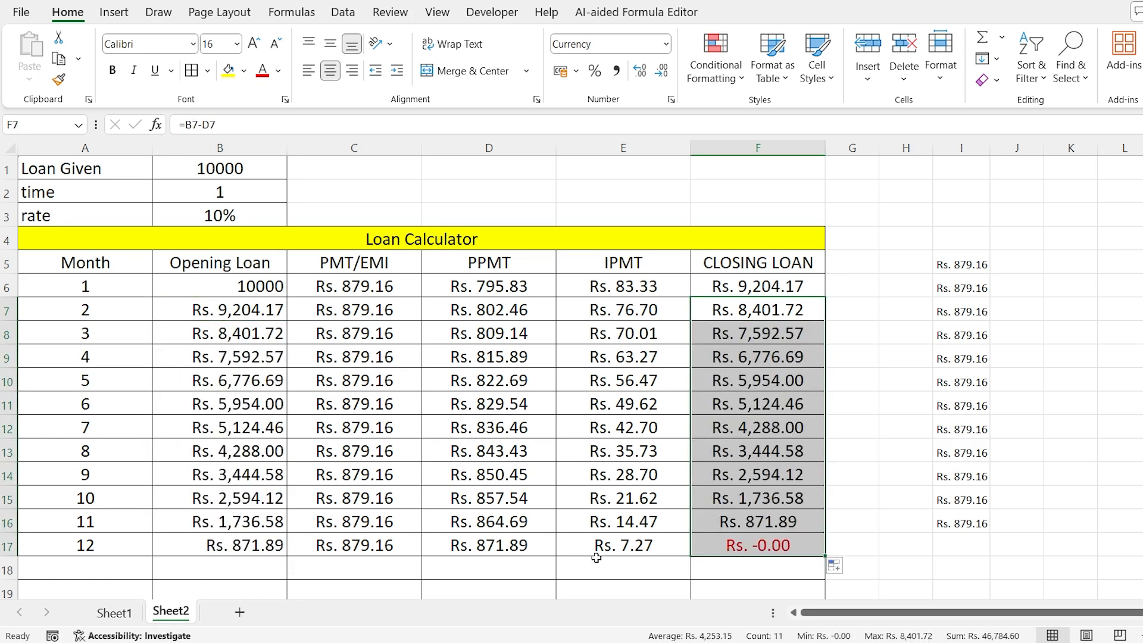
left_click(795, 547)
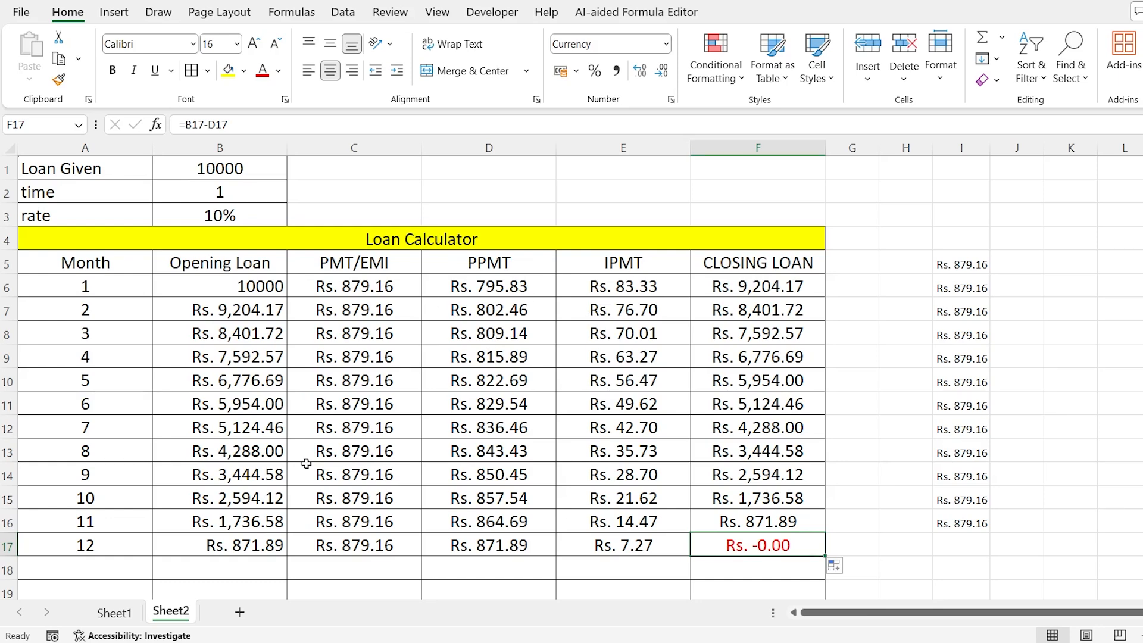
Check the future value formula in K5 of Sheet1, and return to the loan schedule on Sheet2
left_click(115, 612)
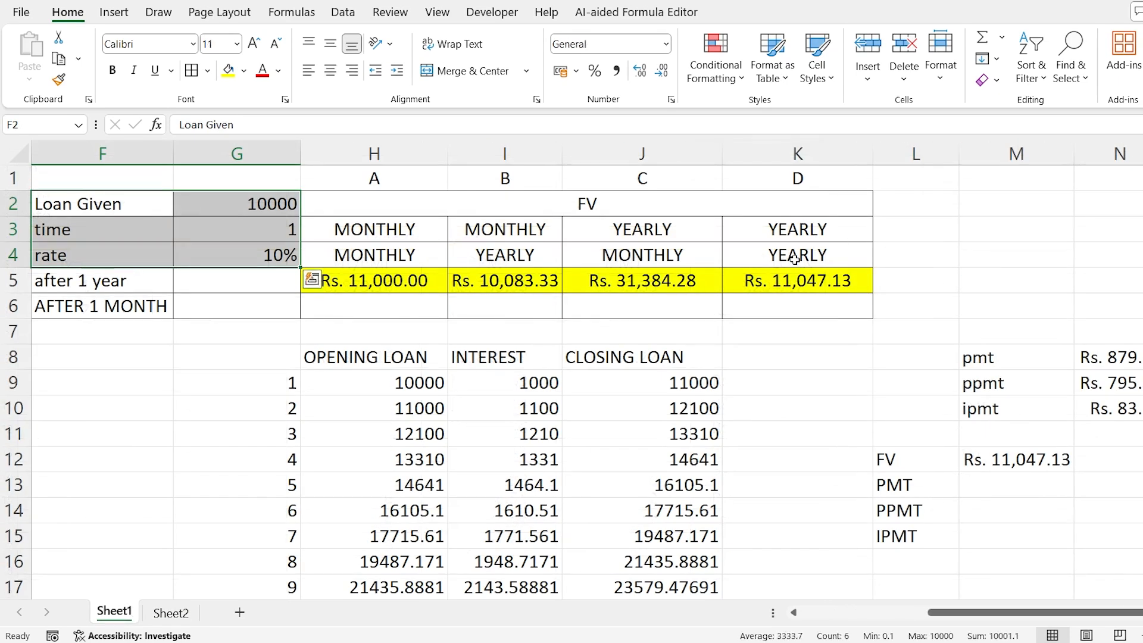
left_click(844, 283)
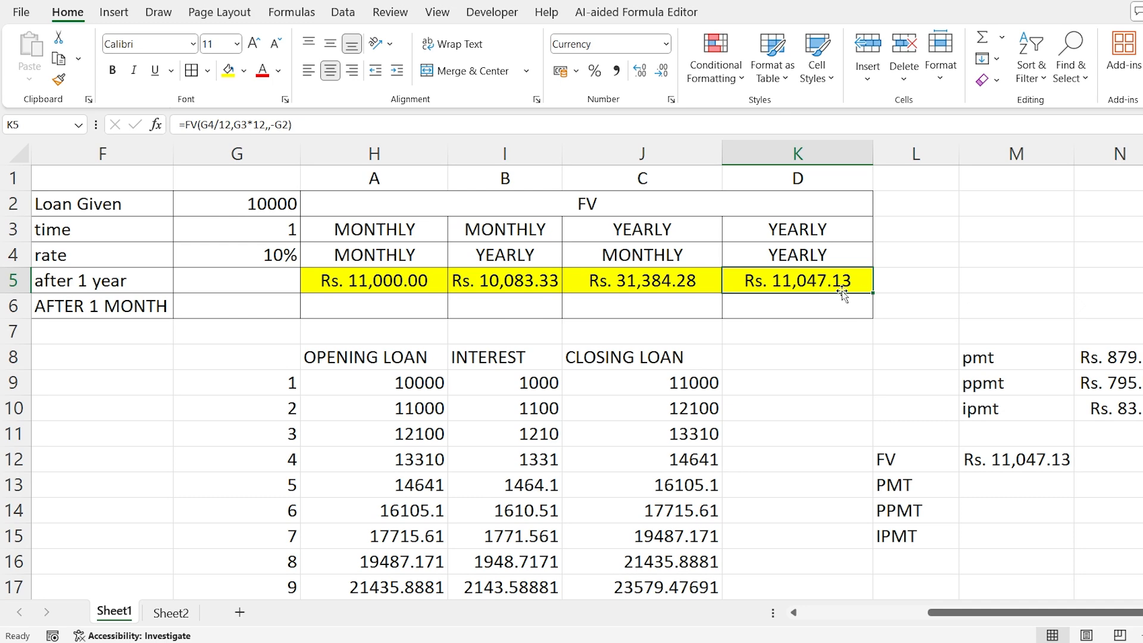
left_click(171, 613)
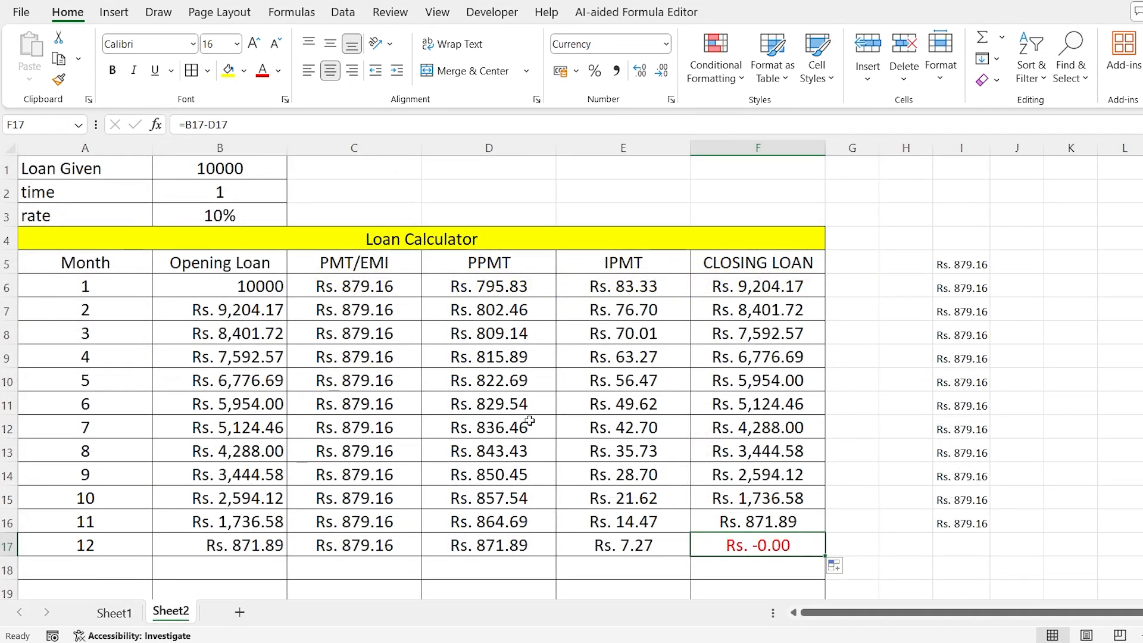
Total the PMT/EMI payments in C6:C17 with a SUM in C18 and center the result
left_click_drag(383, 285, 382, 537)
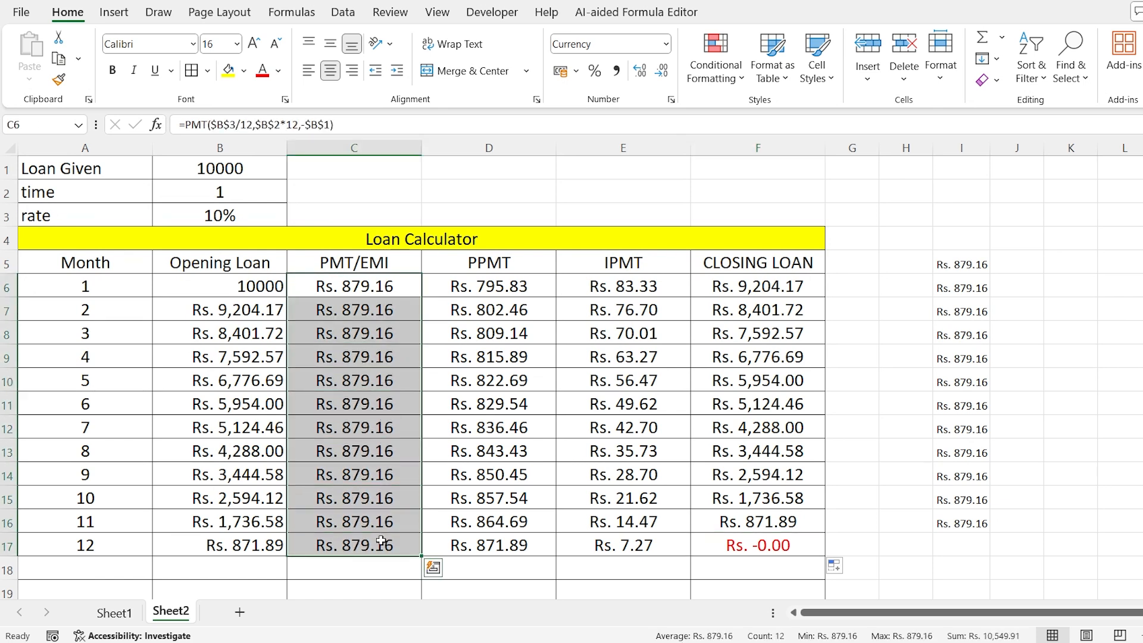
left_click(983, 37)
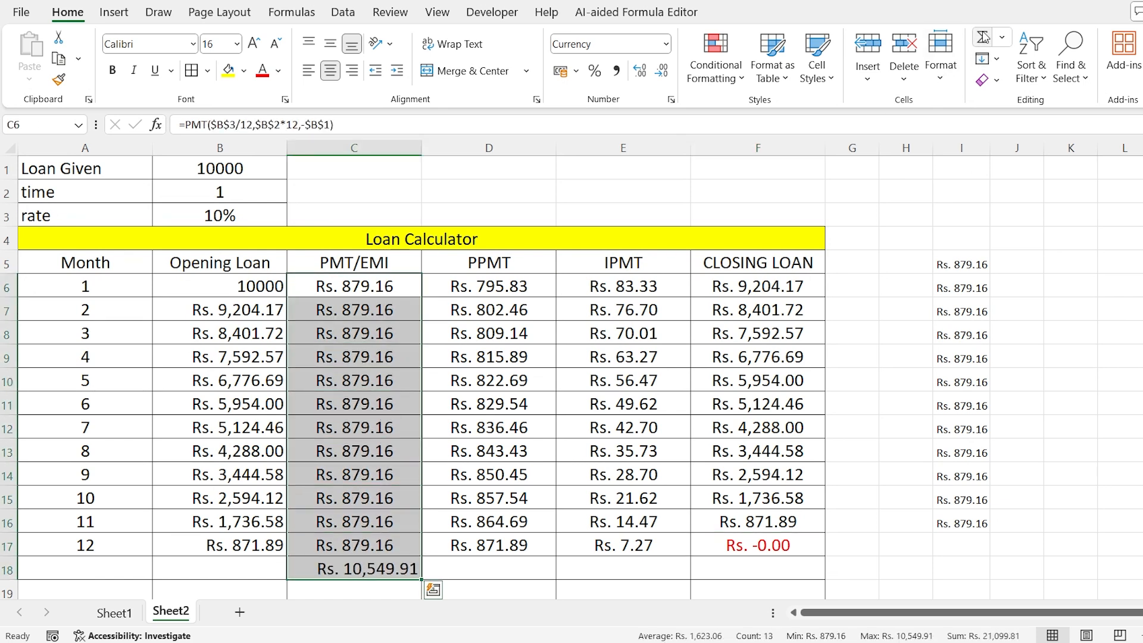
left_click(382, 577)
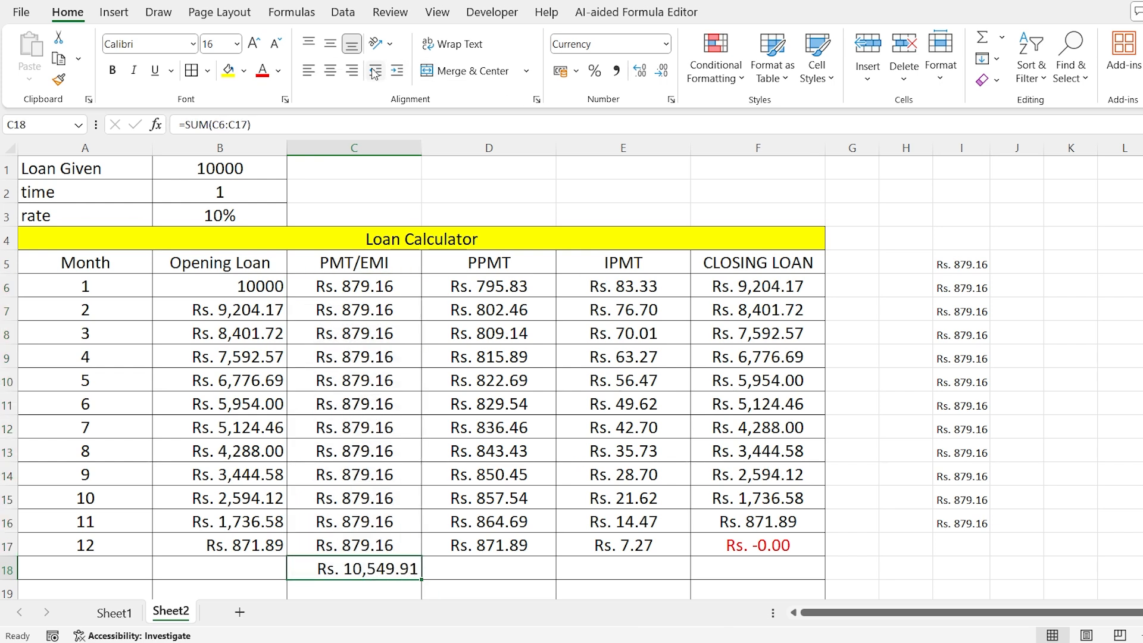
left_click(330, 71)
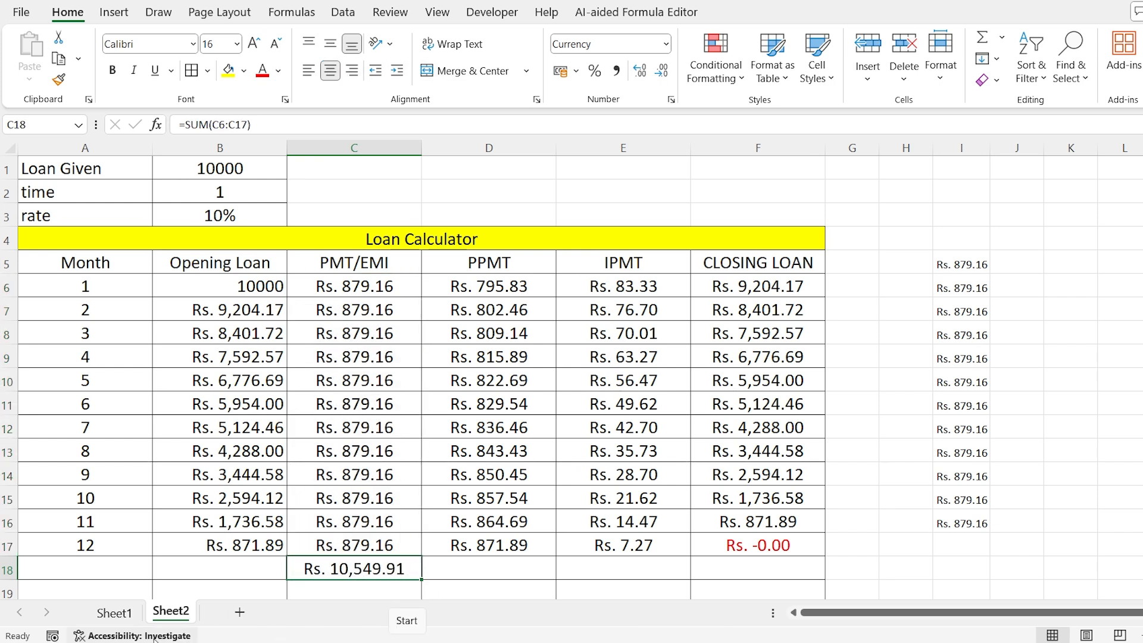
Copy the future value from K5 of Sheet1 and paste it as values only into L7 of Sheet2
left_click(113, 613)
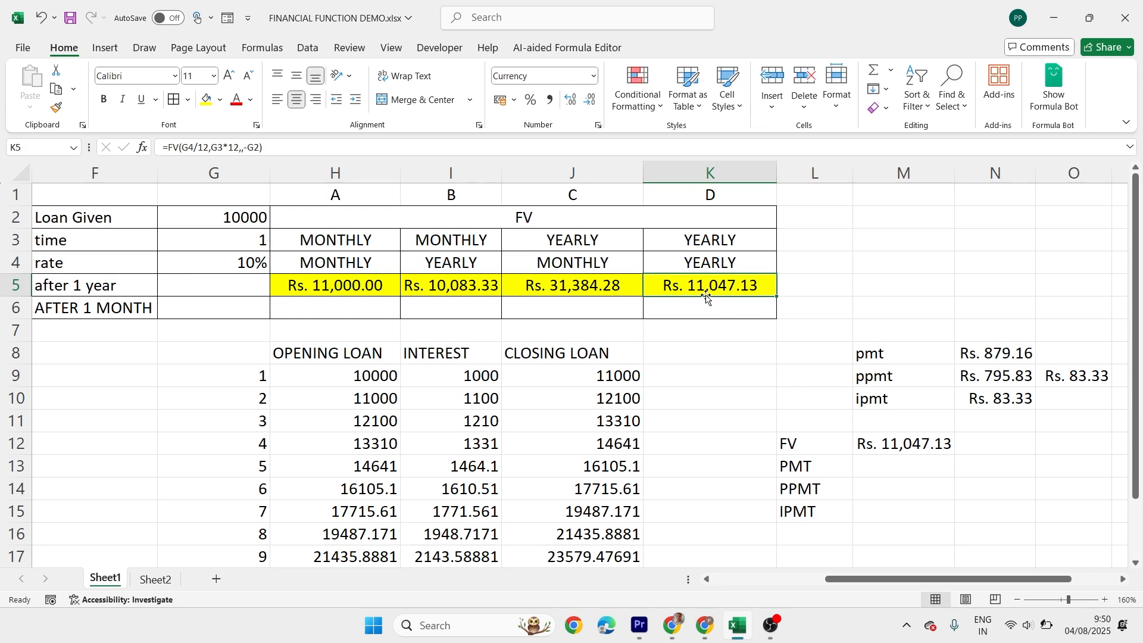
left_click(155, 579)
key("ctrl+c")
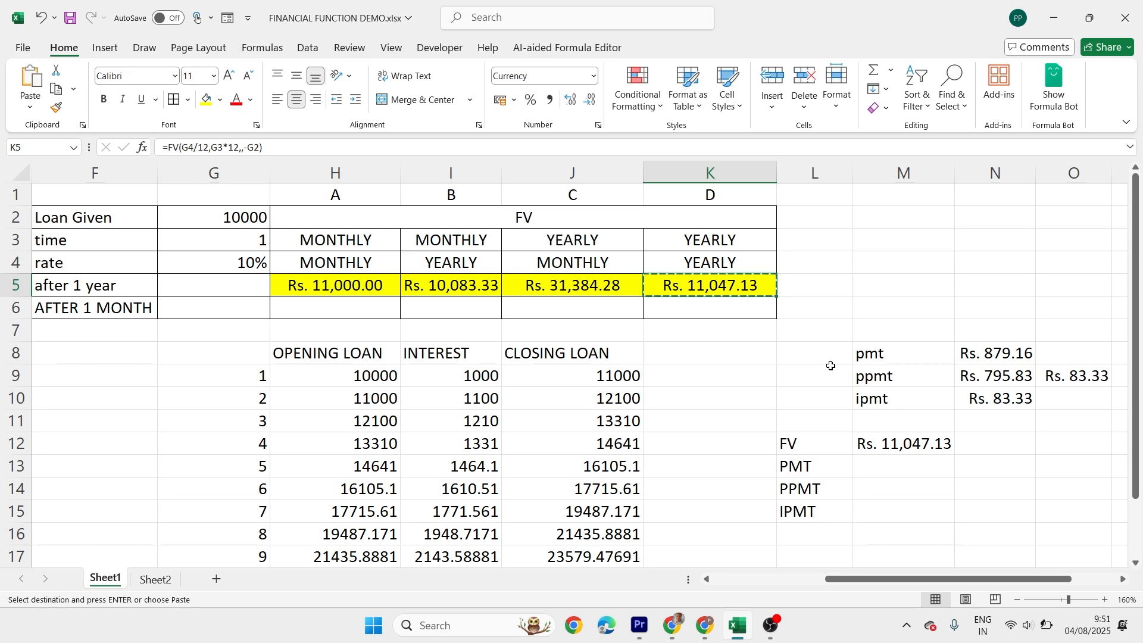
left_click(158, 580)
left_click(994, 313)
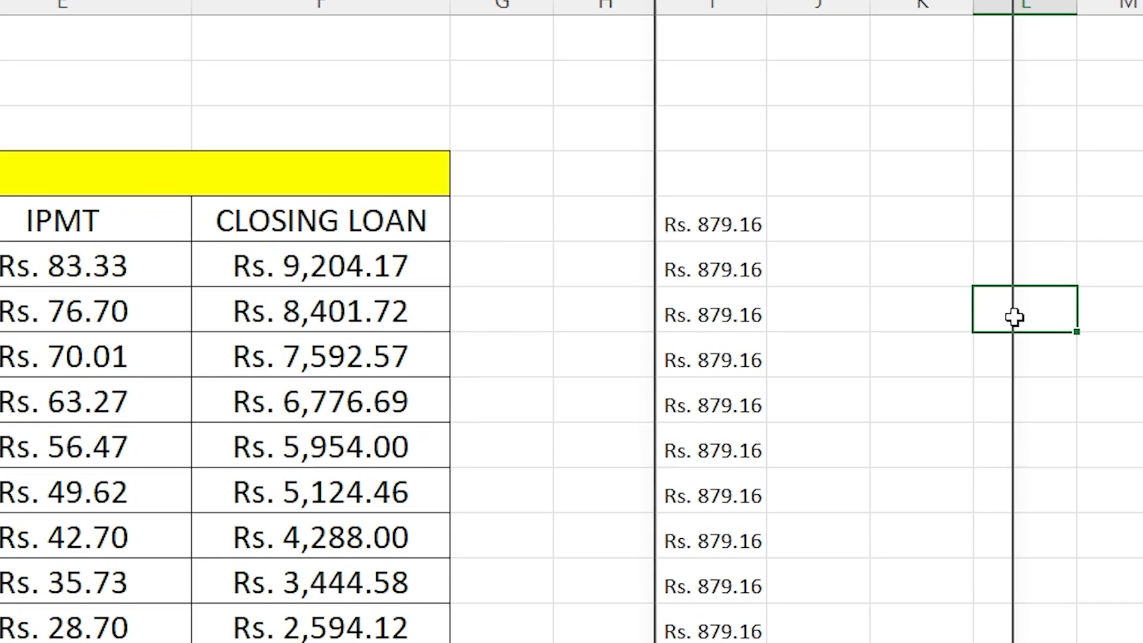
right_click(994, 314)
left_click(875, 286)
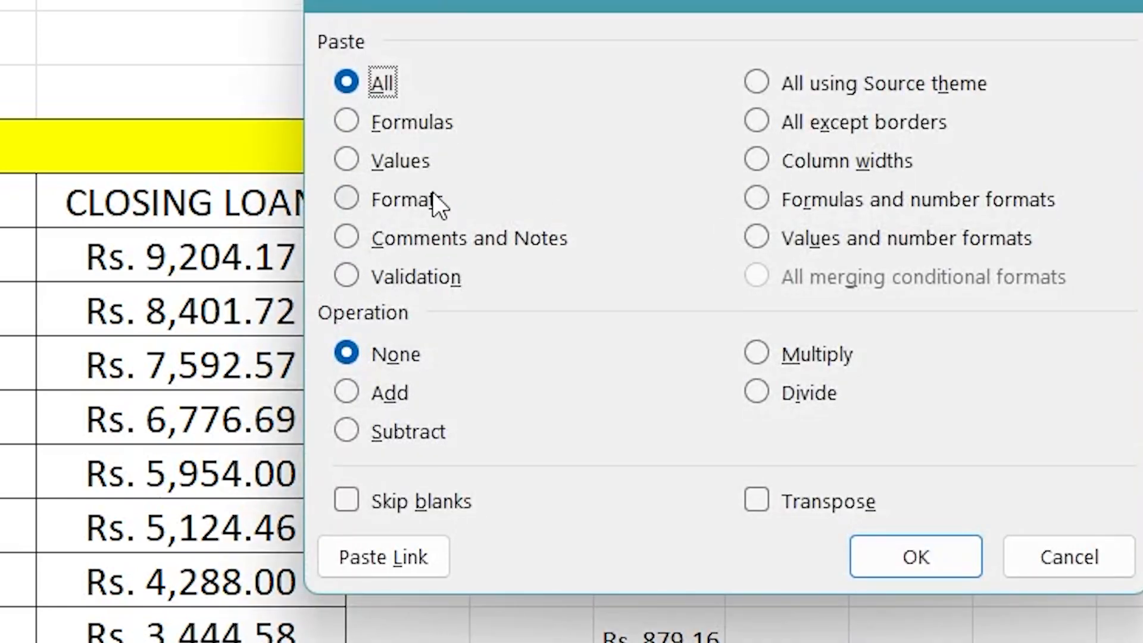
left_click(400, 159)
left_click(911, 543)
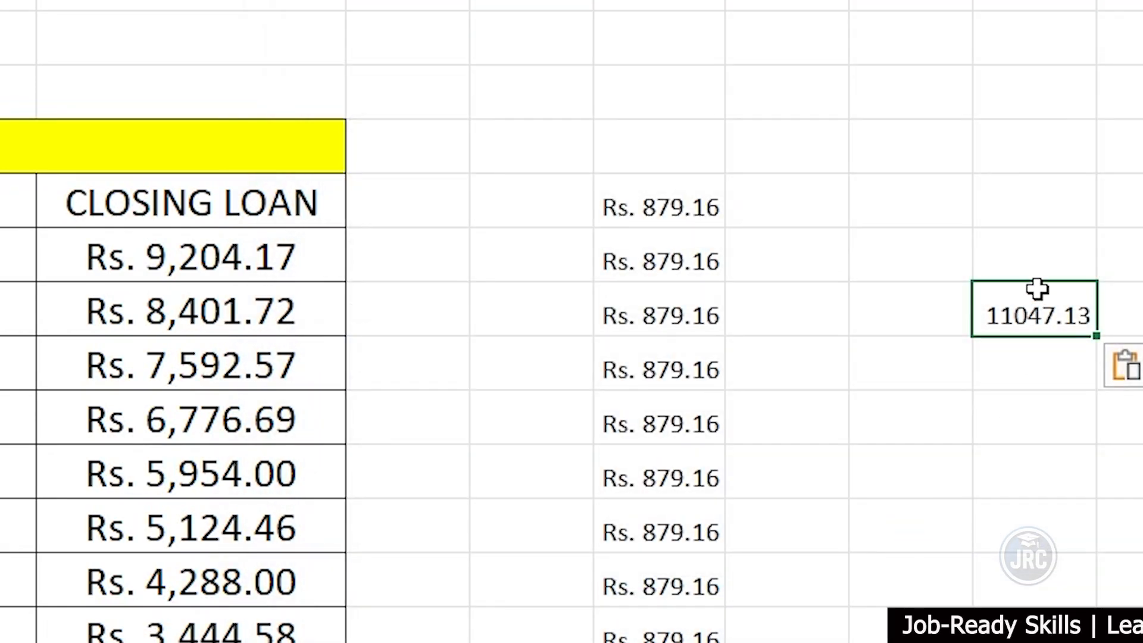
Label the pasted future value by entering fv in L6 above it
left_click(1028, 262)
type("fv")
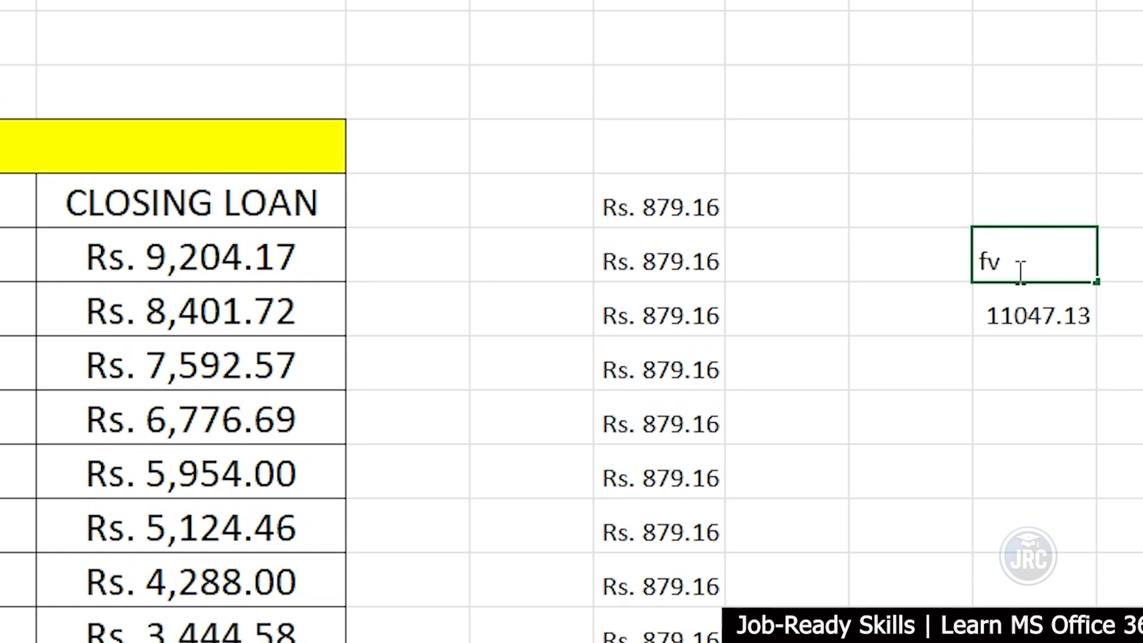
key("Return")
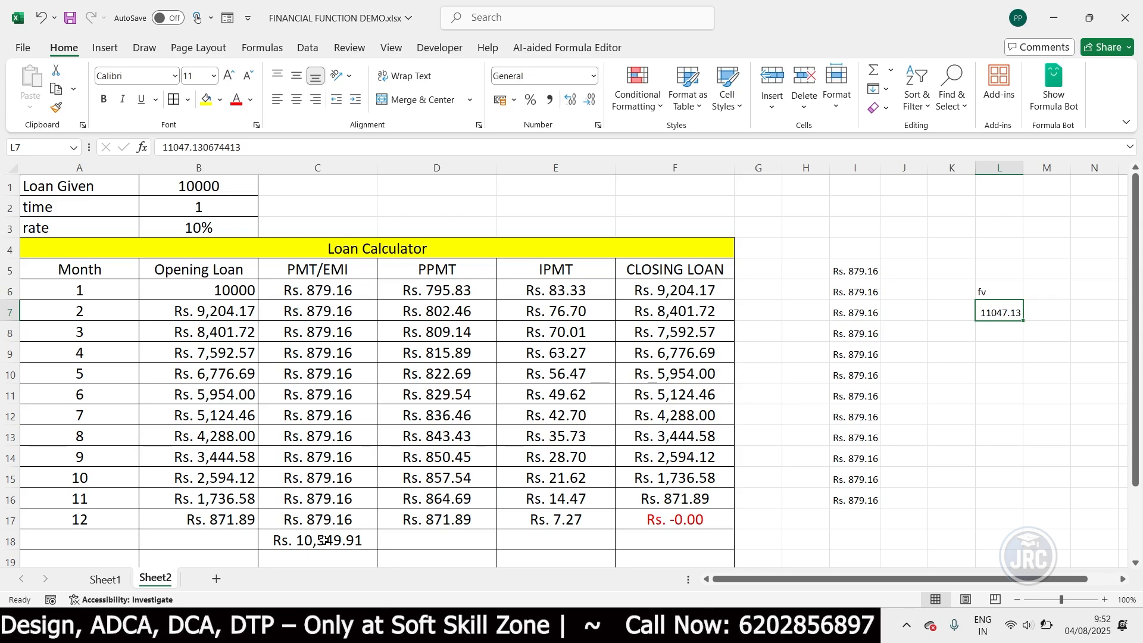
Calculate the loan's 10% yearly interest in K9 of Sheet2 with the formula =B1*10%
left_click(321, 540)
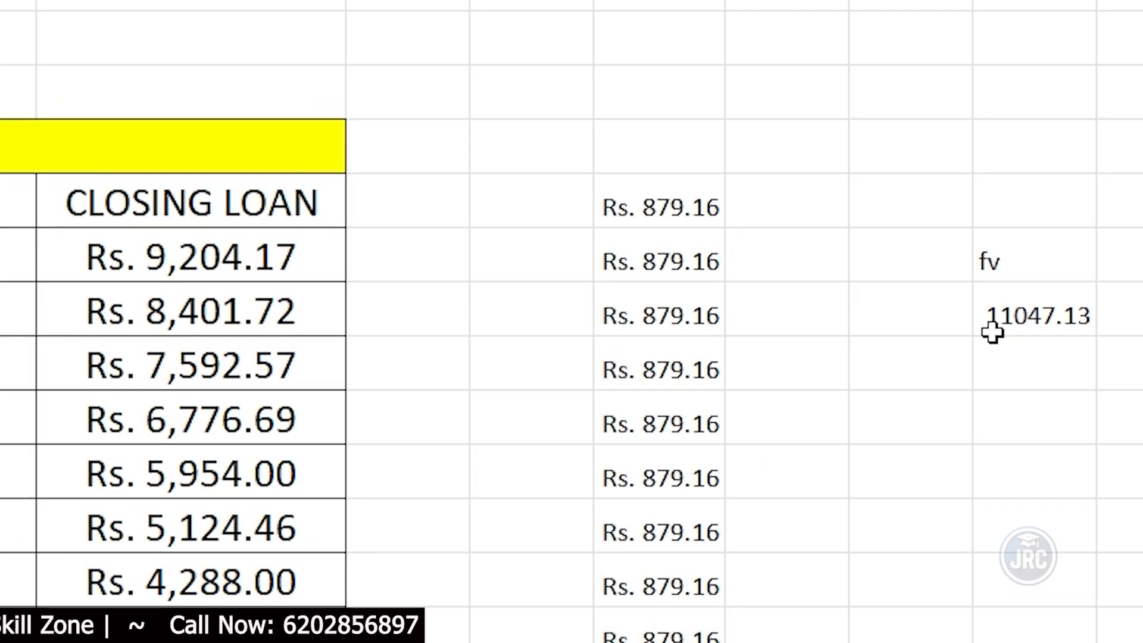
left_click(1009, 316)
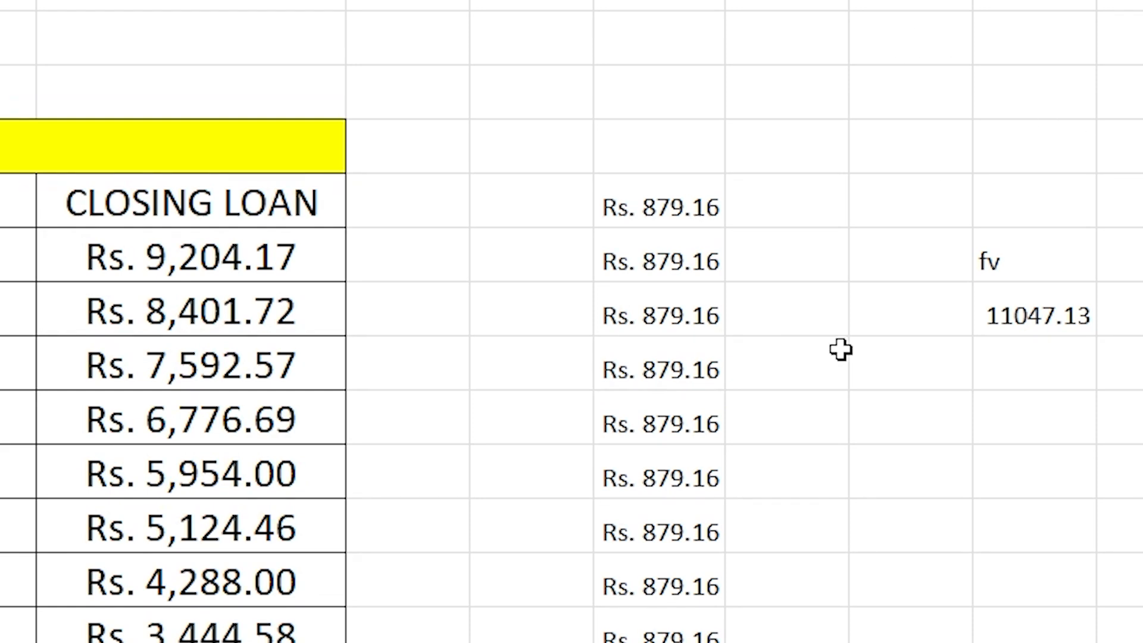
left_click(911, 420)
type("=")
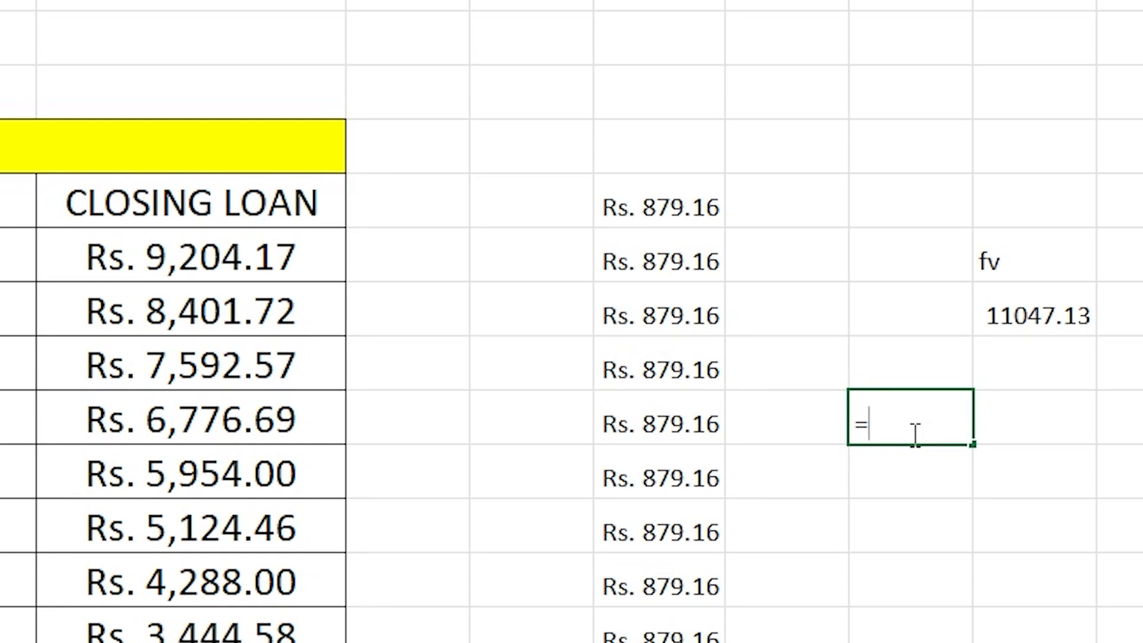
type("B1*10%")
key("Return")
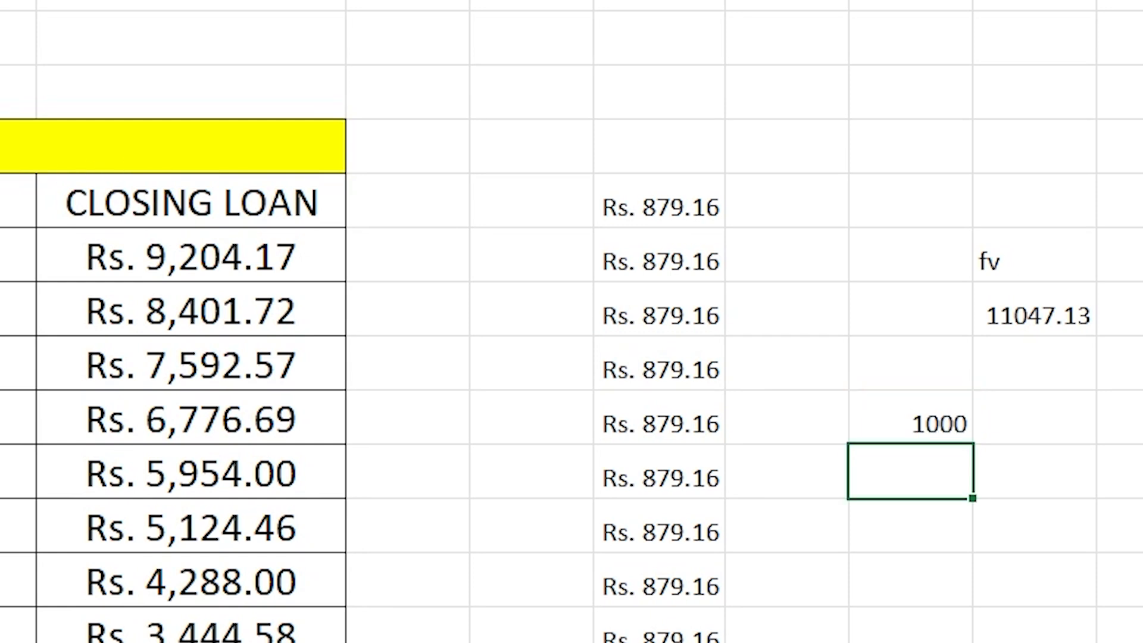
Calculate the first month's interest in L9 by dividing the yearly interest in K9 by 12
left_click(1040, 425)
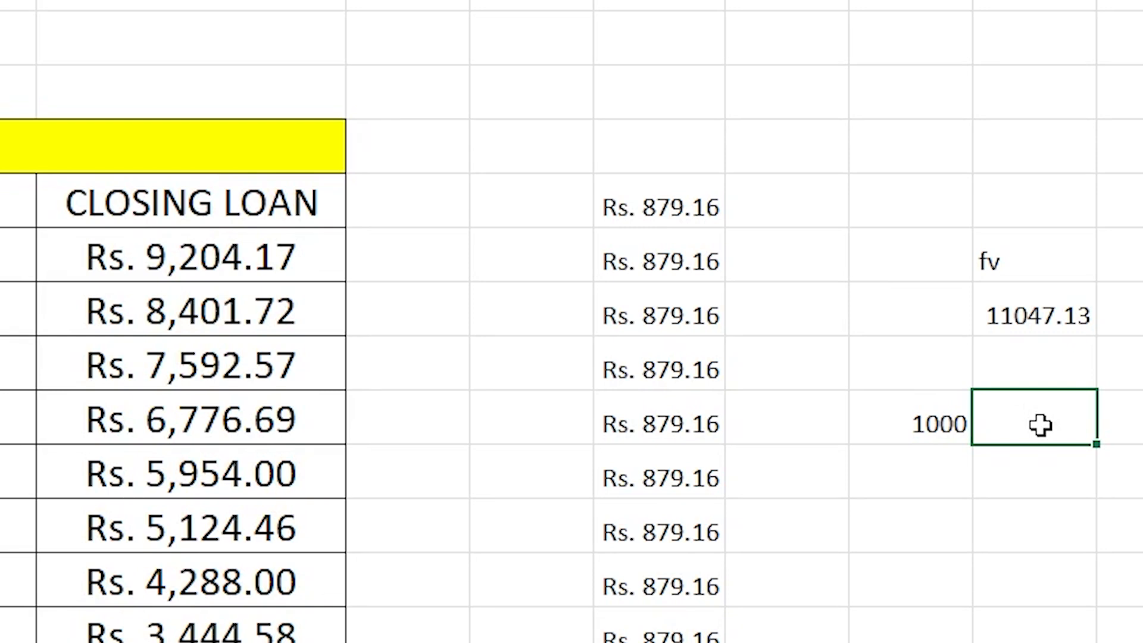
type("=")
key("Left")
type("/")
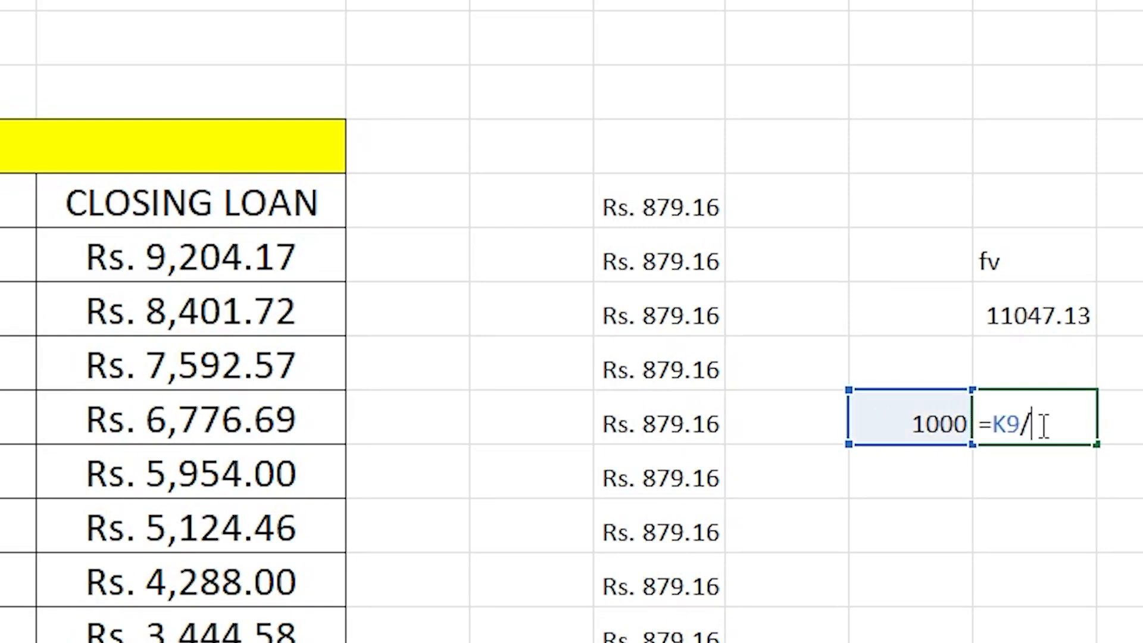
type("12")
key("Return")
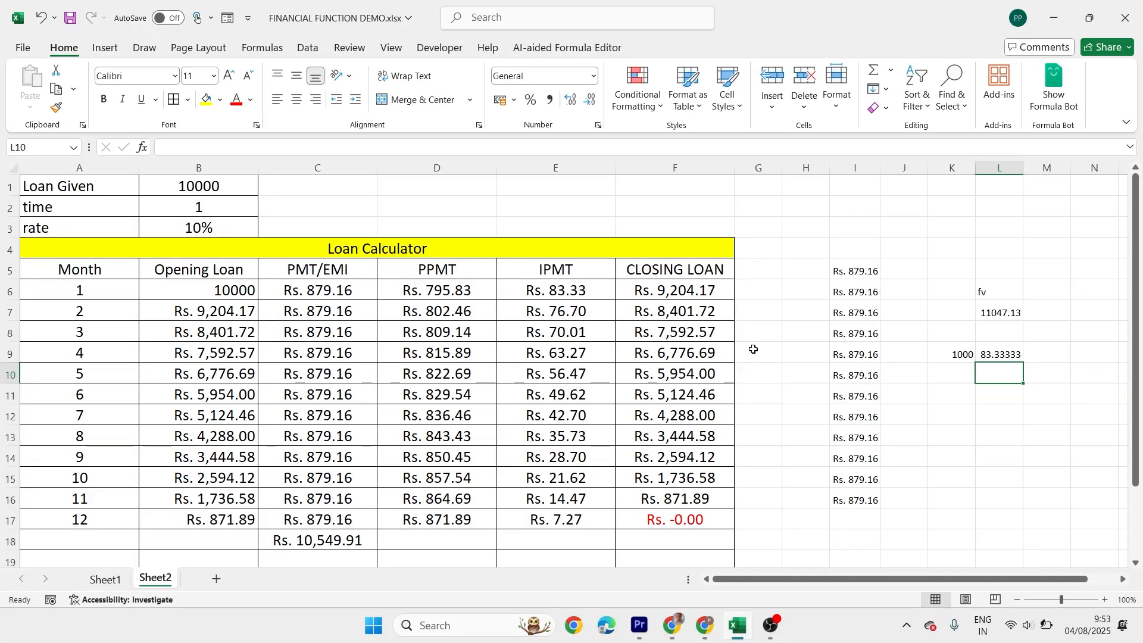
Calculate the yearly interest on month 2's opening loan in K10 with the formula =B7*B3
left_click(952, 373)
type("=")
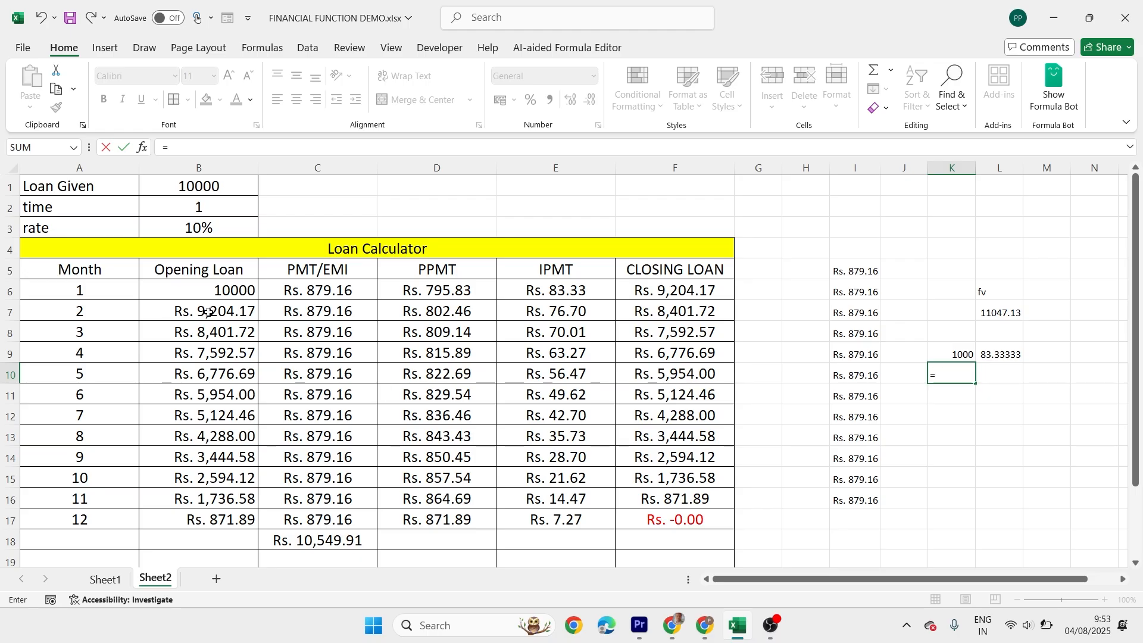
left_click(207, 312)
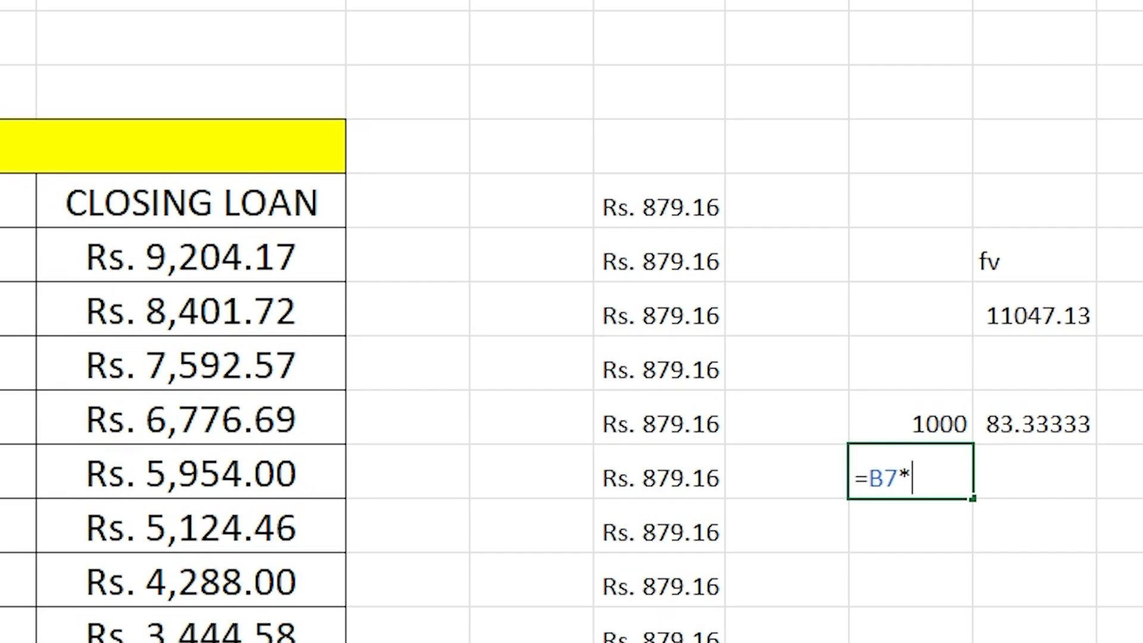
type("*B3")
key("Return")
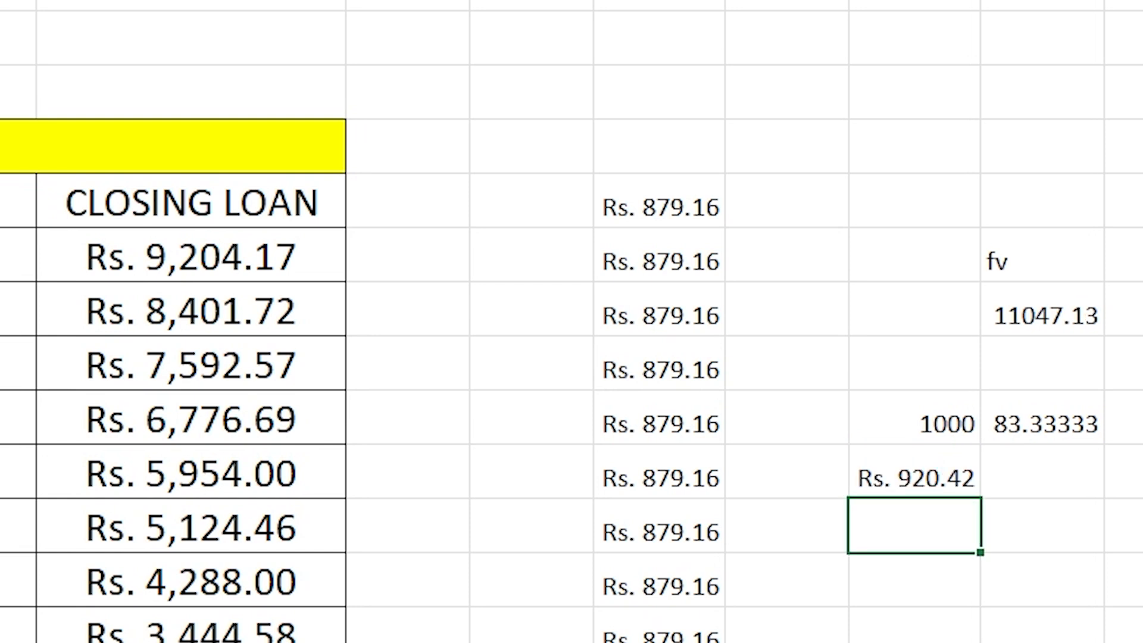
Calculate the second month's interest in L10 by dividing K10 by 12
left_click(1081, 476)
type("=")
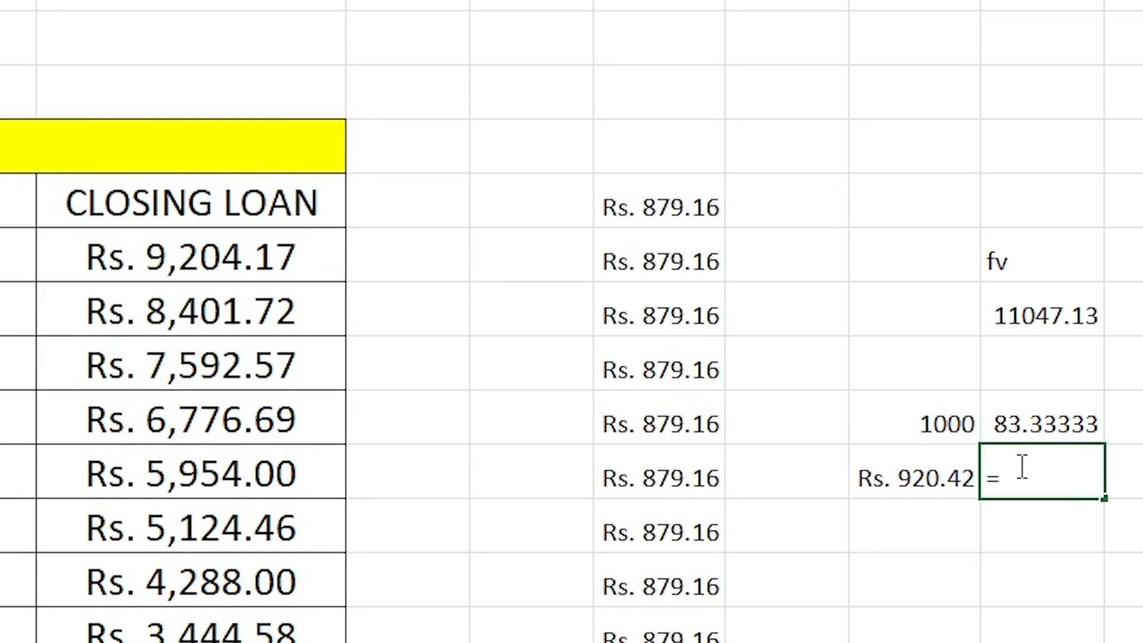
left_click(931, 467)
type("/12")
key("Return")
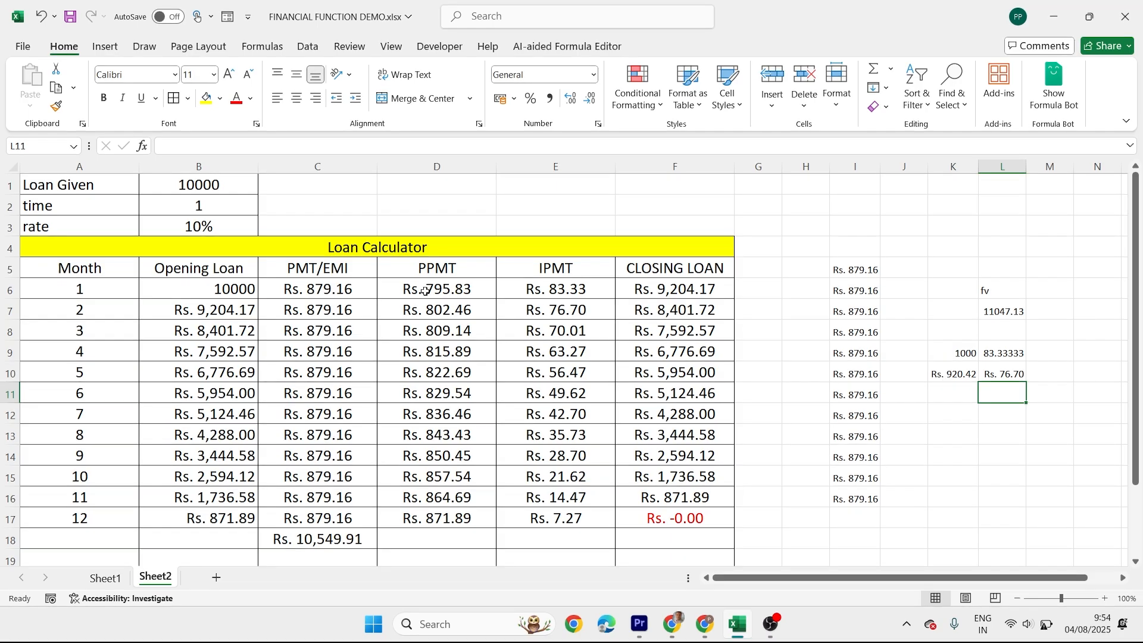
Total the PPMT and IPMT columns in D18 and E18 with AutoSum, and check the PPMT total against its column
left_click_drag(426, 291, 550, 512)
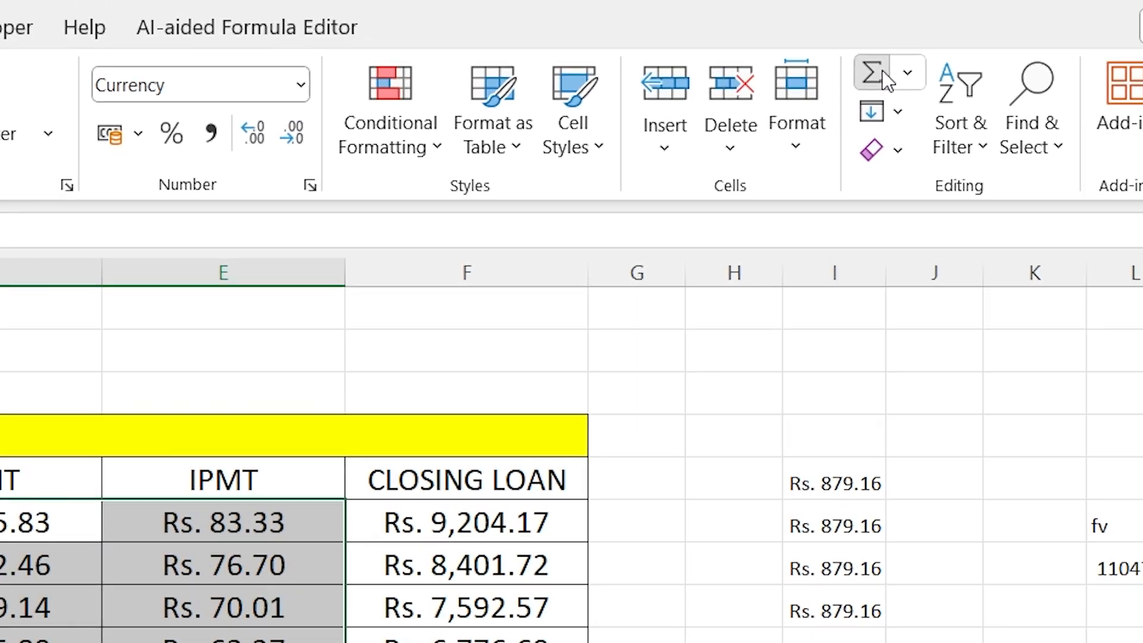
left_click(883, 70)
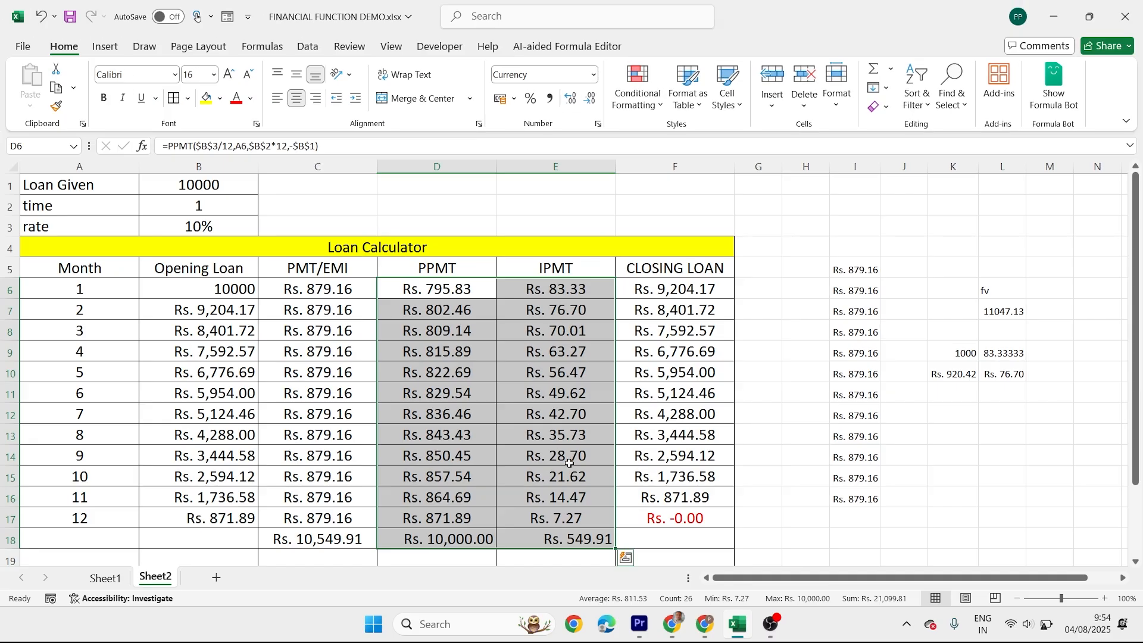
left_click(456, 539)
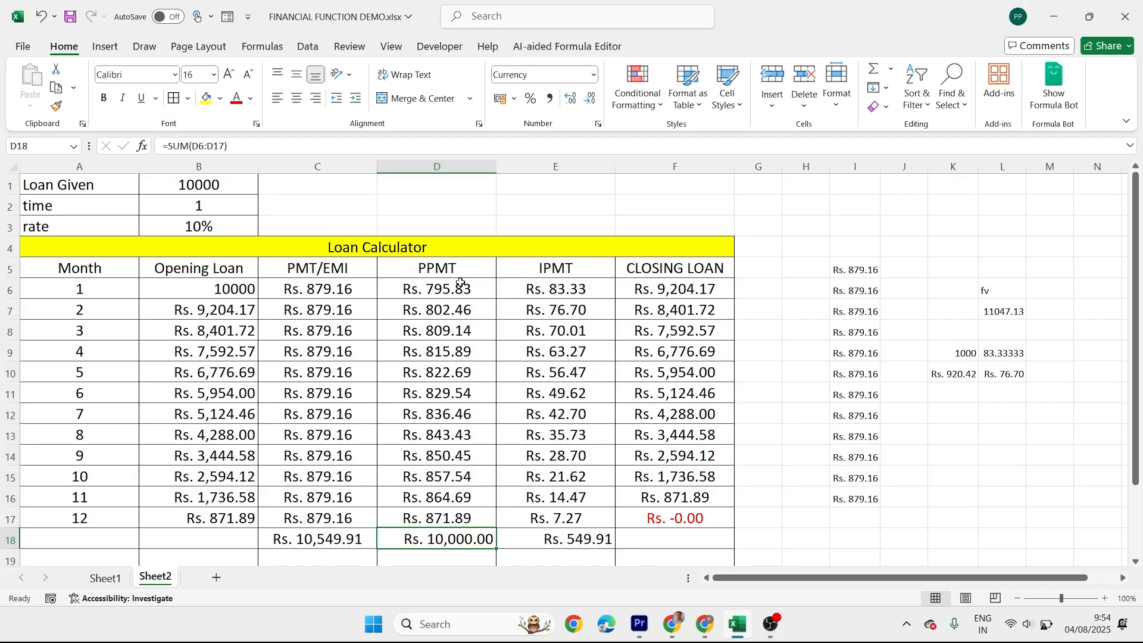
left_click_drag(457, 286, 448, 519)
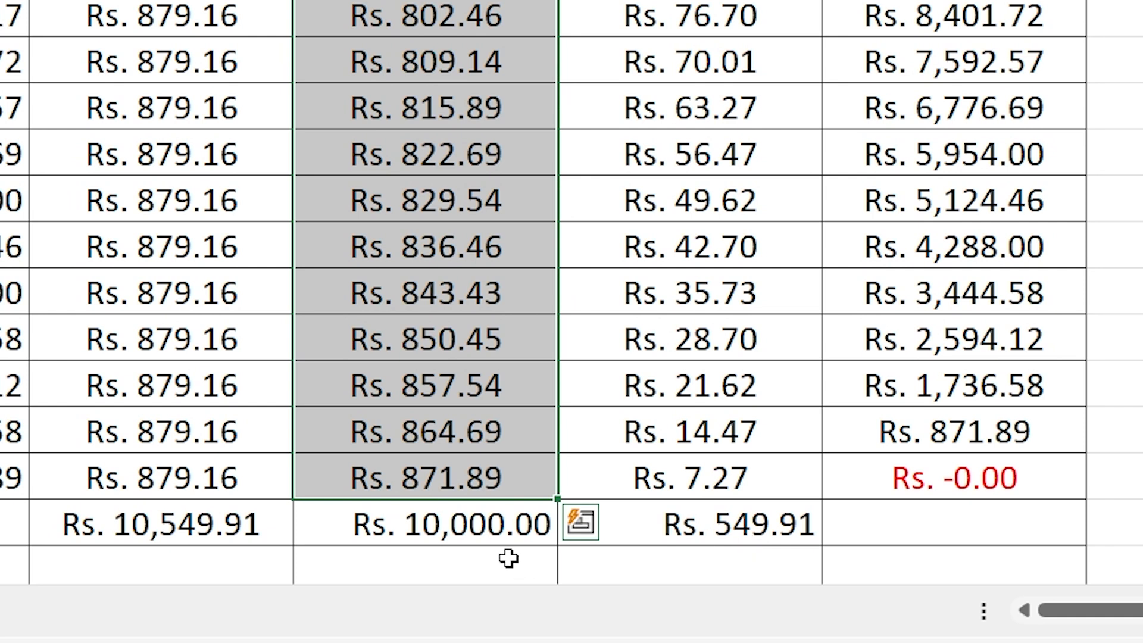
left_click(201, 524)
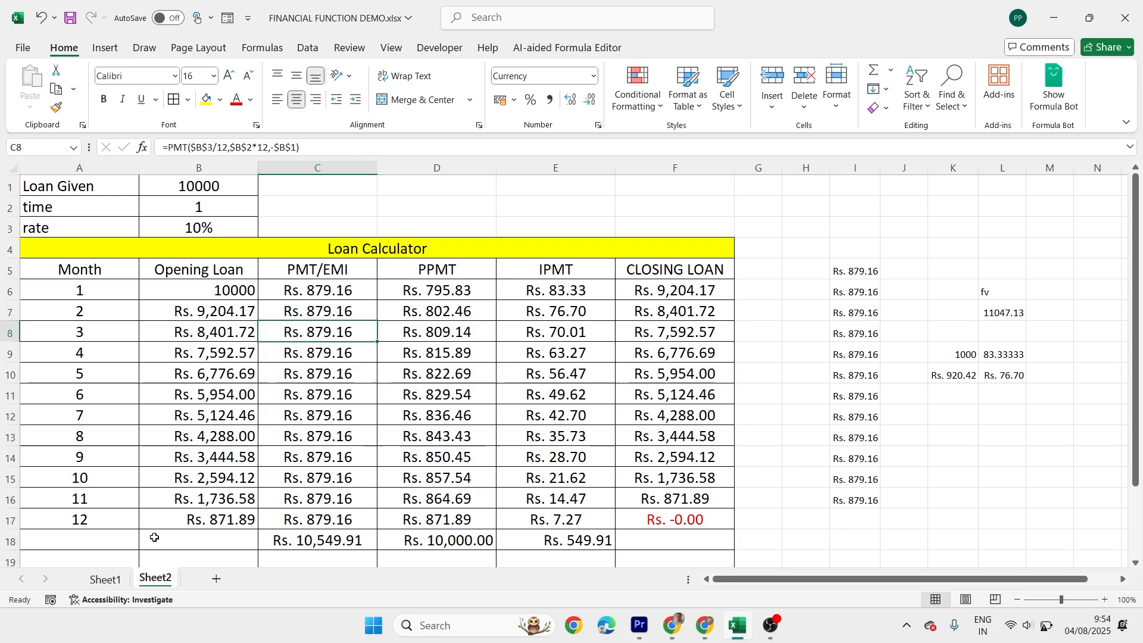
Review the pmt, ppmt and ipmt entries in M8:M10 of Sheet1, and return to the loan schedule on Sheet2
left_click(105, 581)
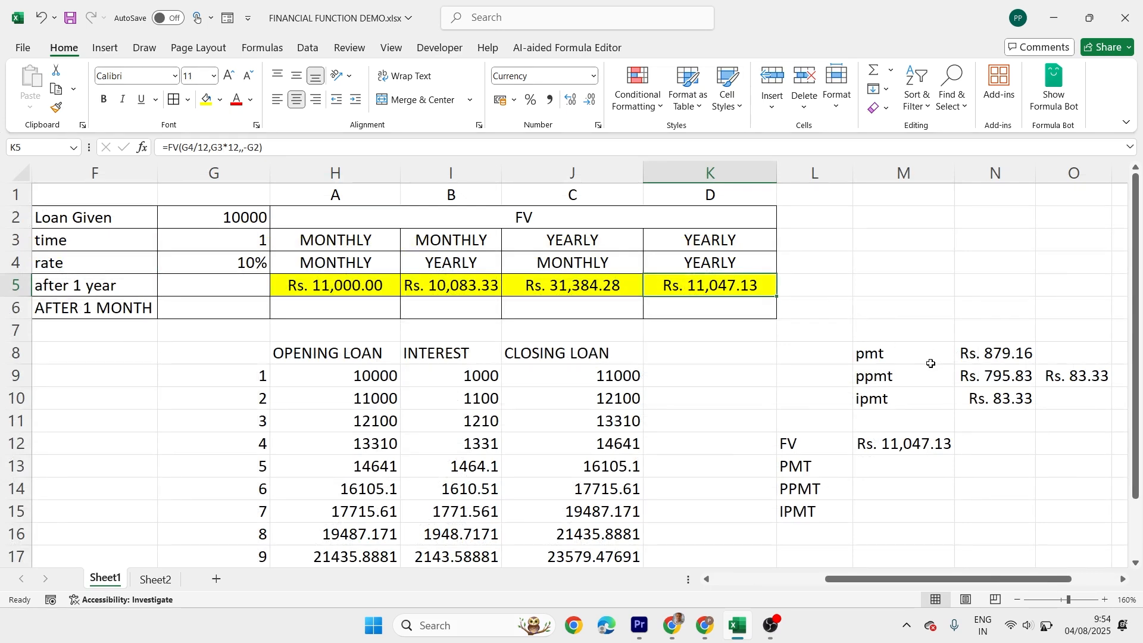
left_click(892, 351)
left_click(893, 376)
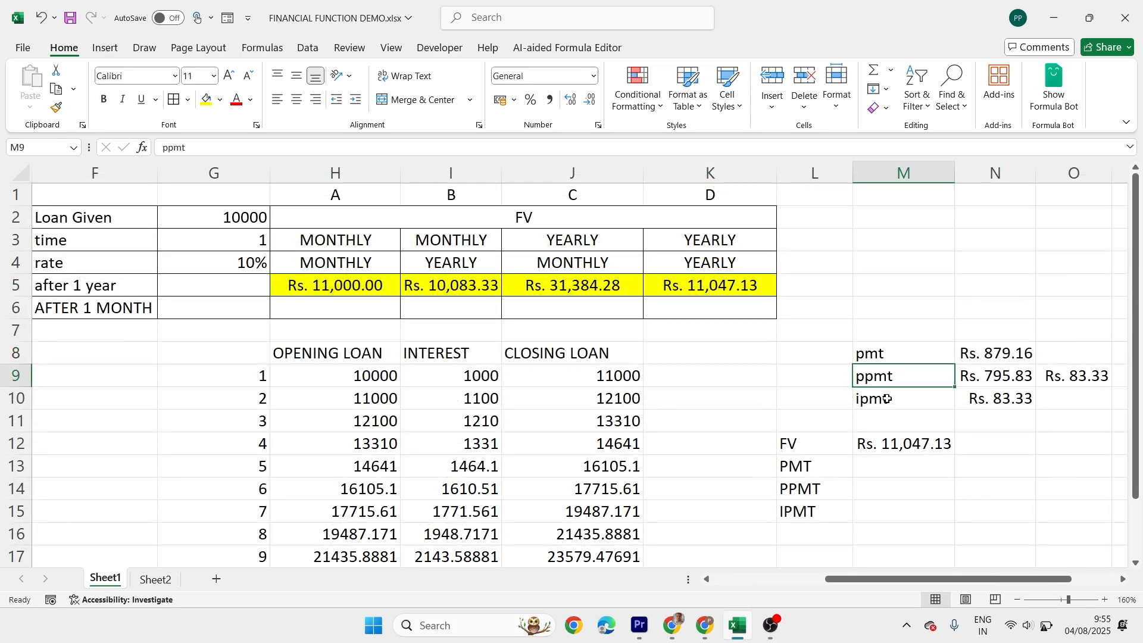
left_click(886, 399)
left_click(151, 580)
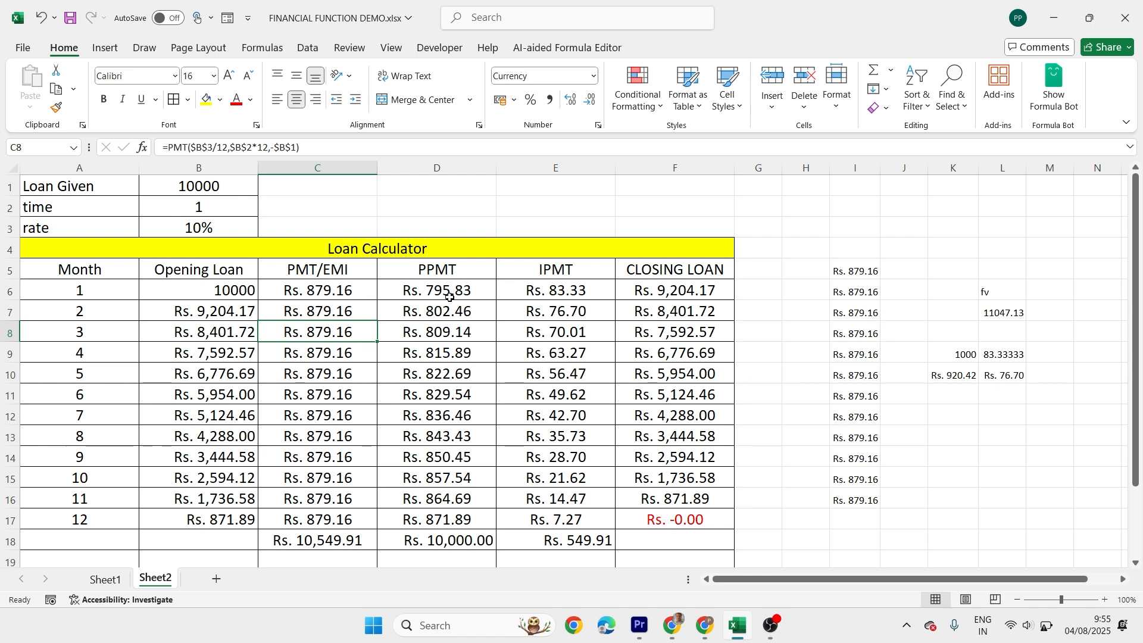
Set the Loan Given amount in B1 to 100000
left_click(221, 181)
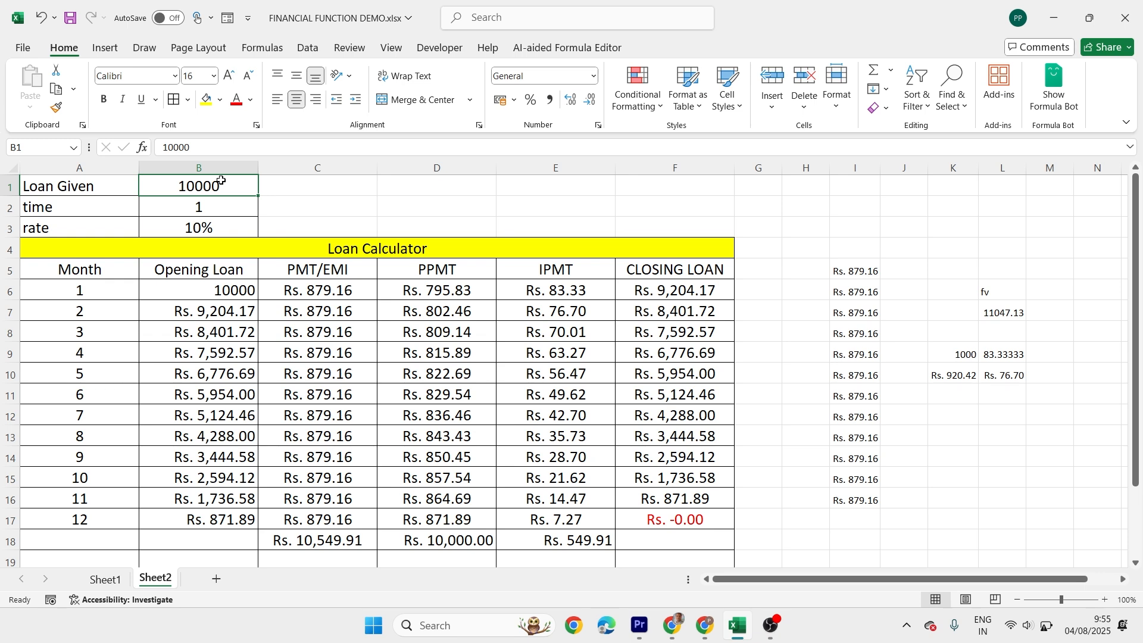
double_click(221, 181)
type("0")
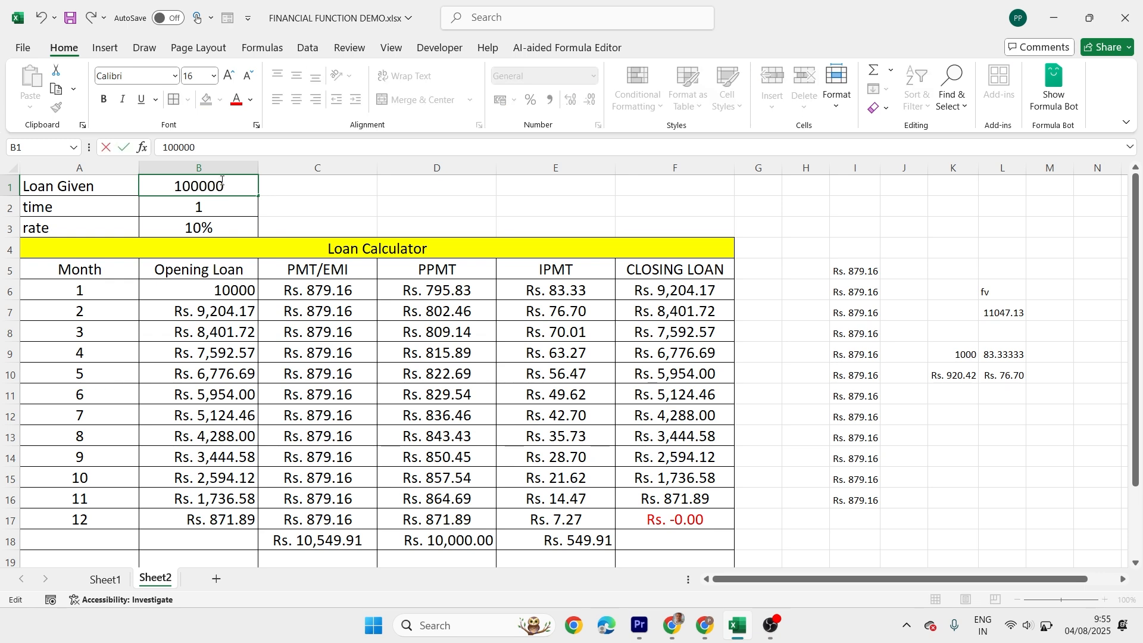
key("Return")
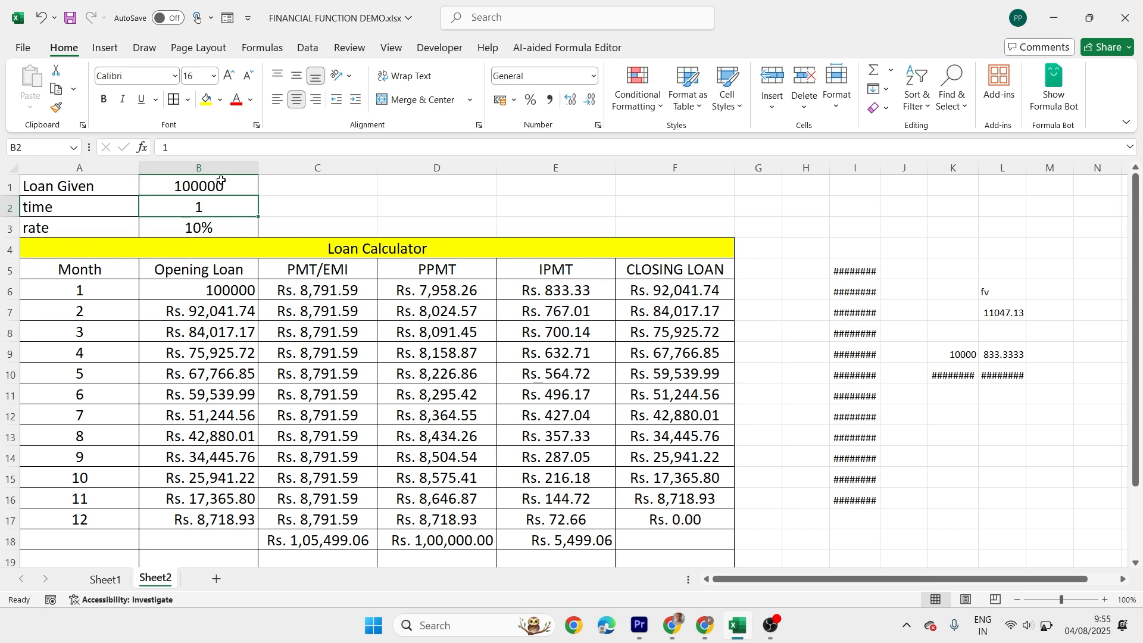
Set the loan rate in B3 to 25% and the loan time in B2 to 2 years
left_click(198, 228)
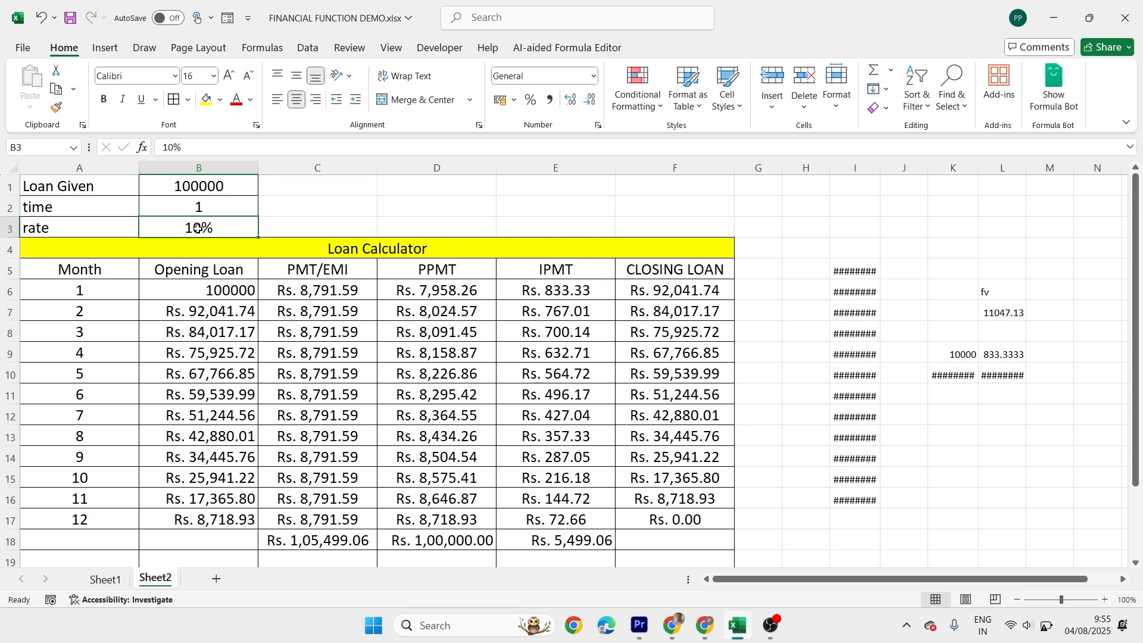
type("25")
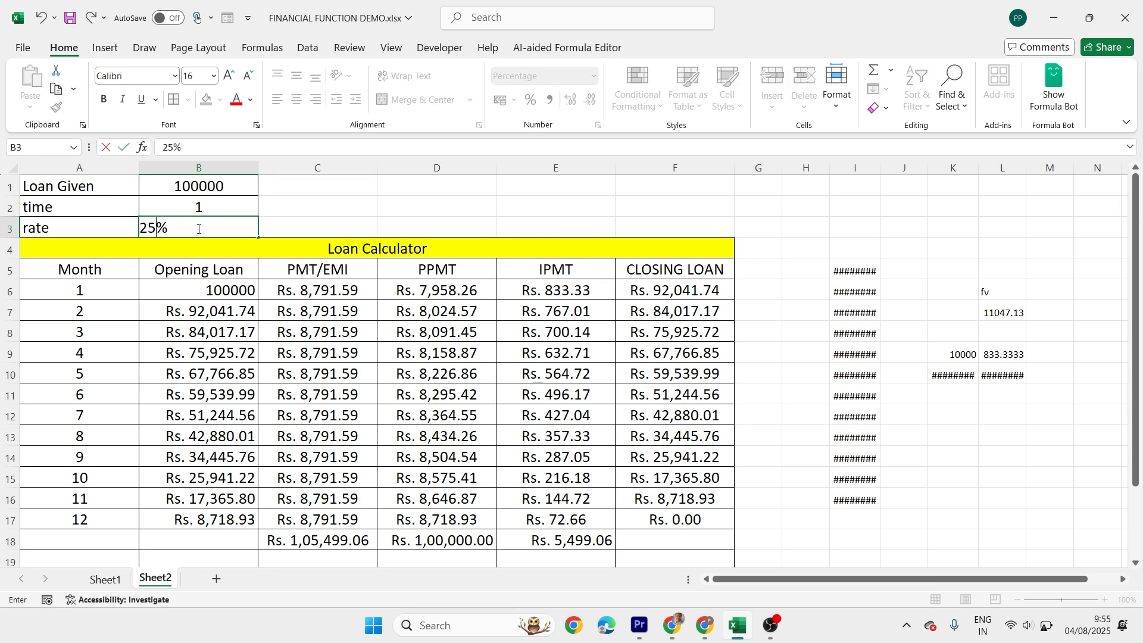
key("Return")
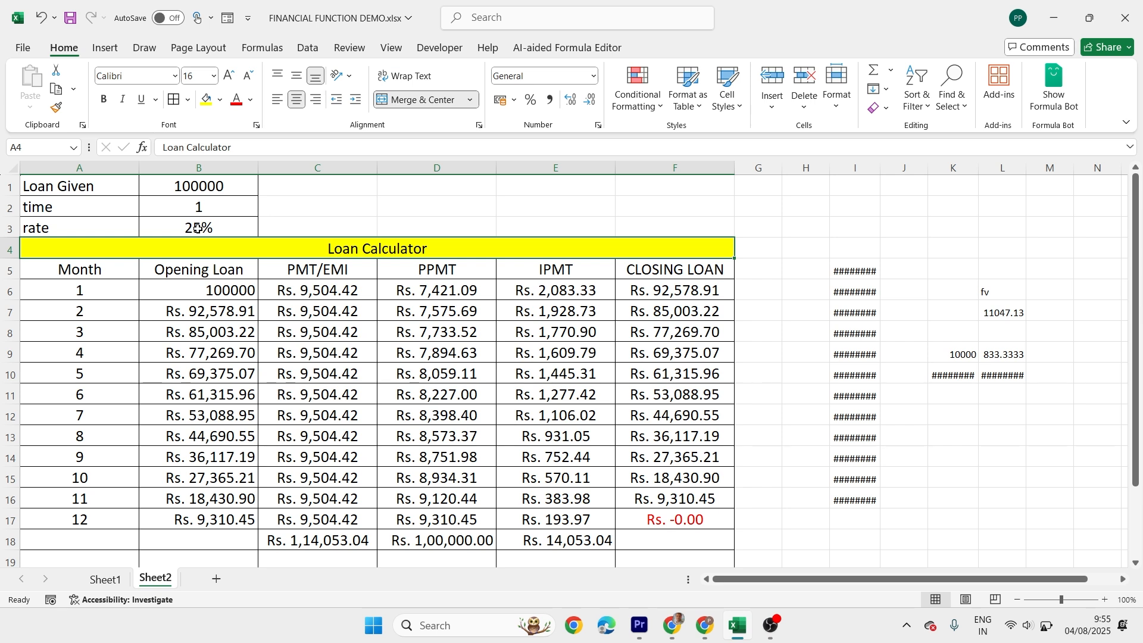
left_click(219, 207)
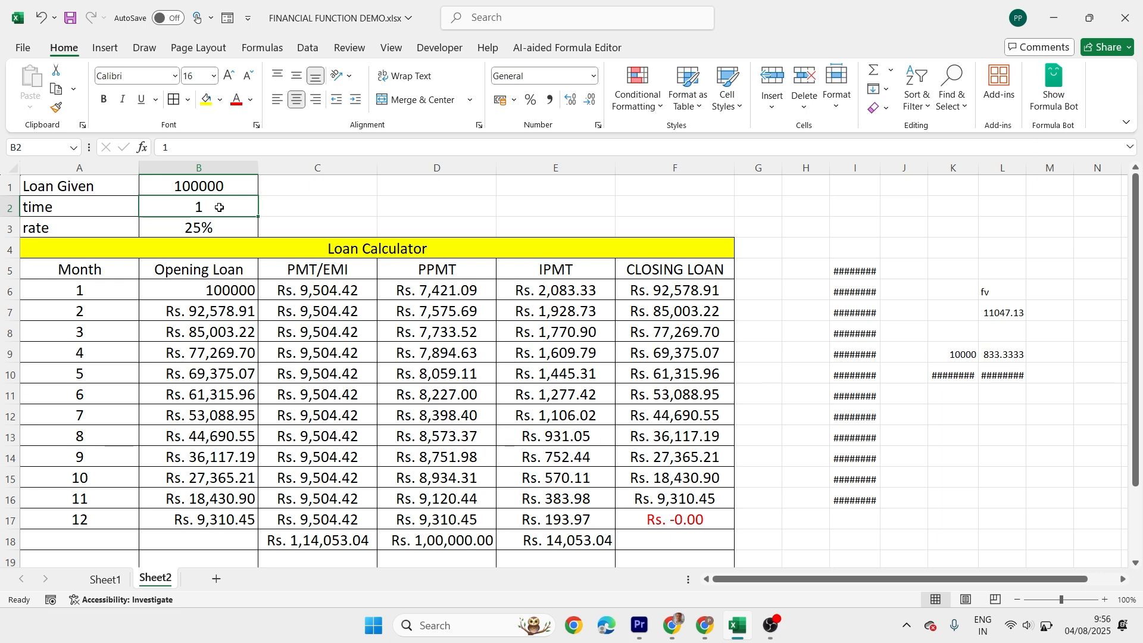
type("2")
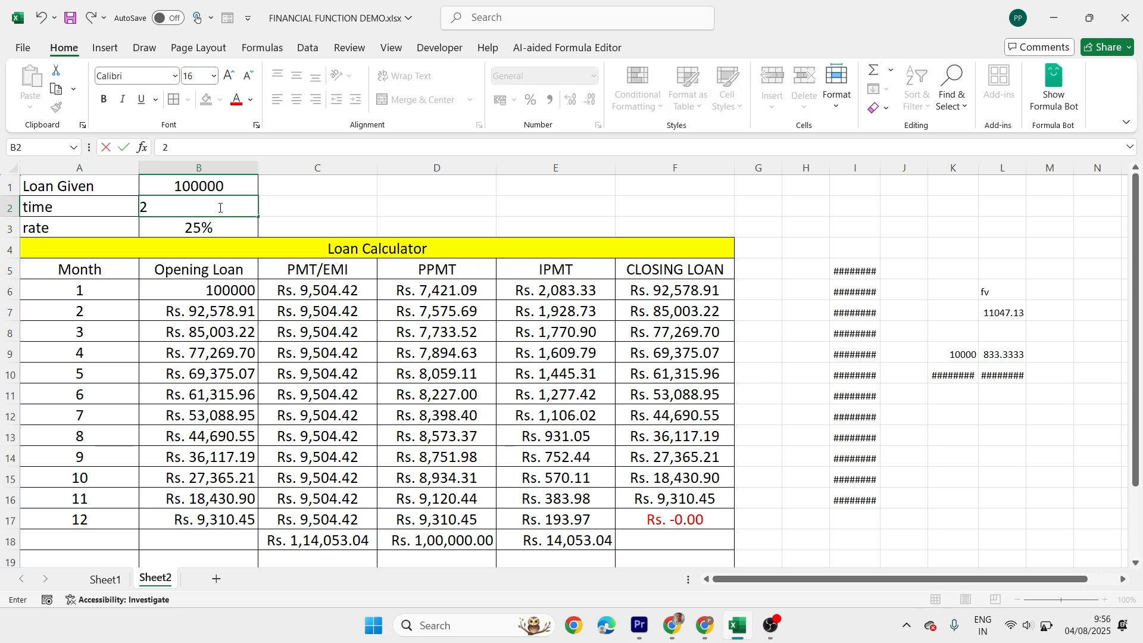
key("Return")
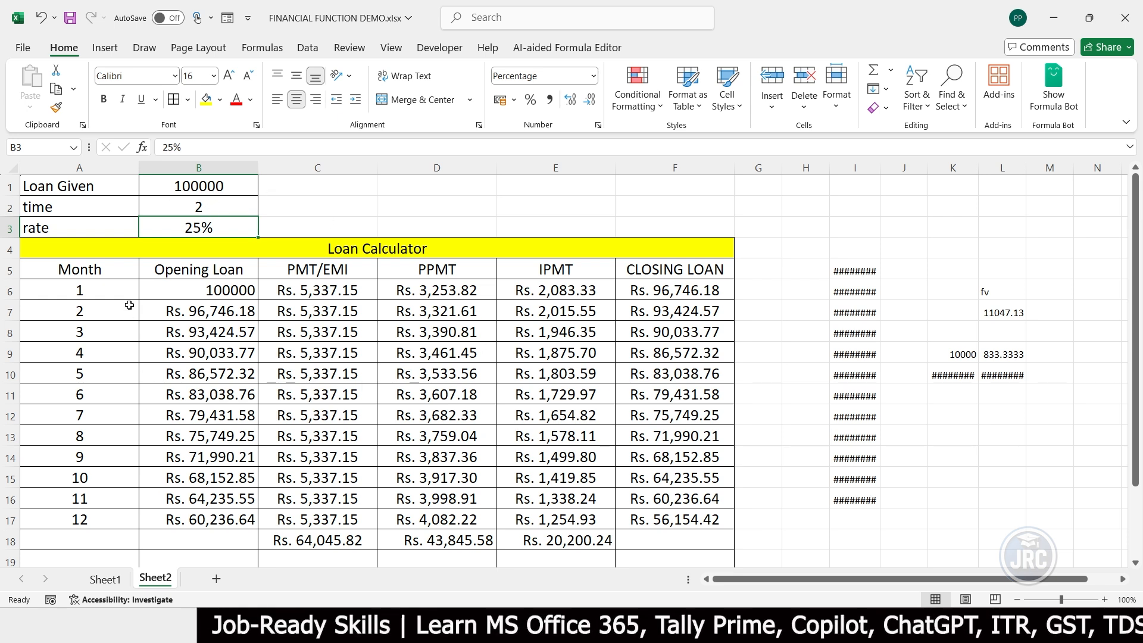
Clear the PMT/EMI, PPMT and IPMT totals below month 12 in row 18
scroll(274, 403, "down", 3)
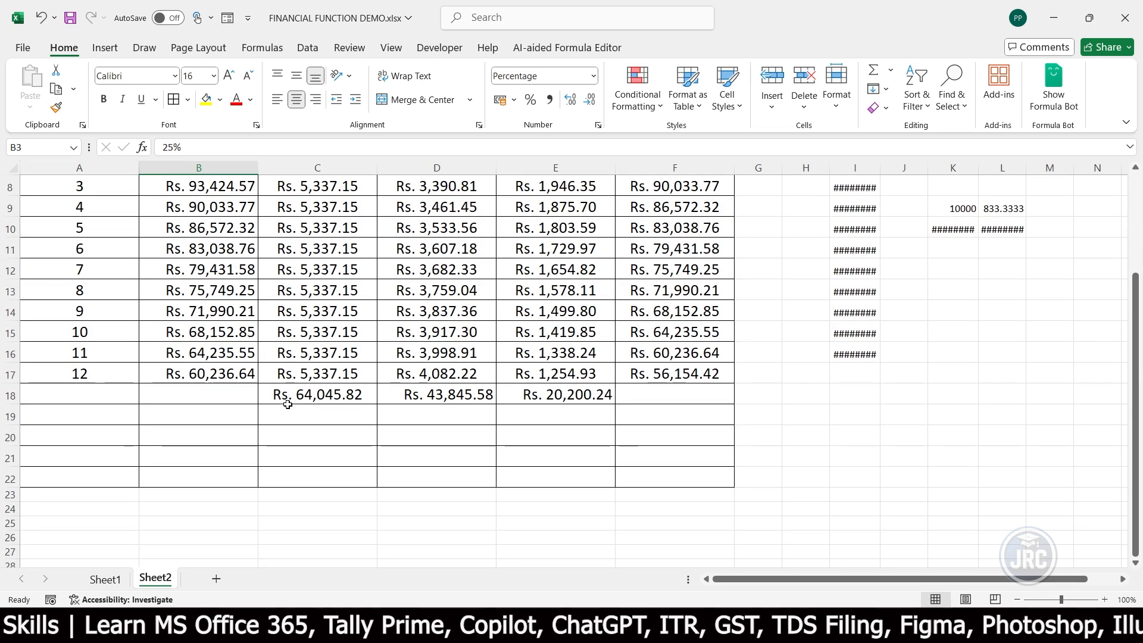
left_click_drag(290, 398, 570, 420)
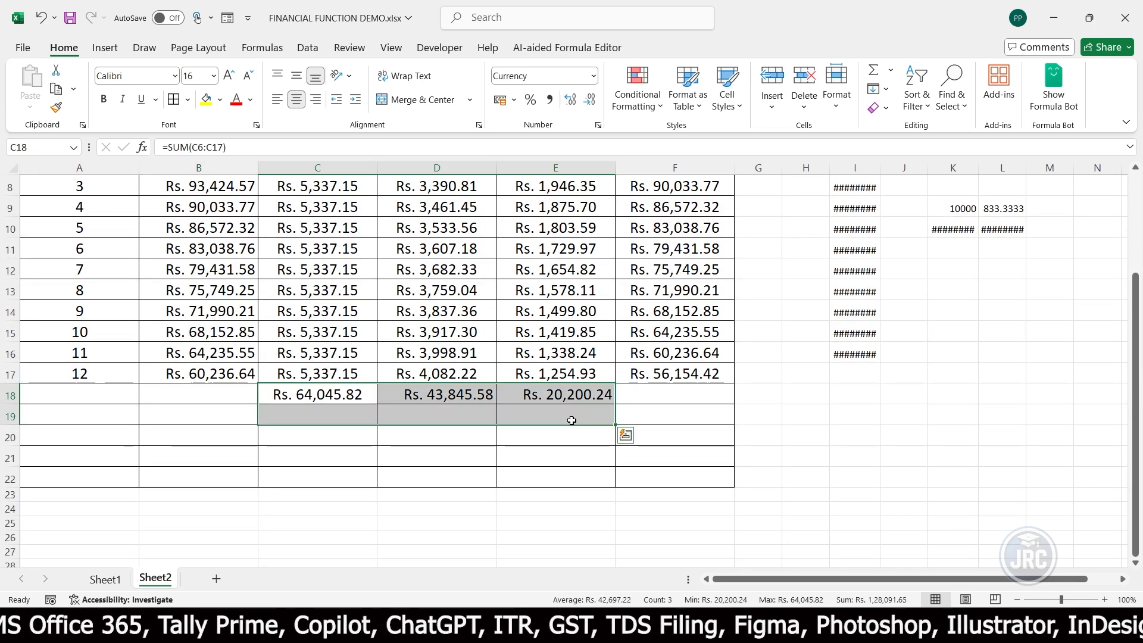
key("Delete")
Extend the schedule by filling the month 12 row, A17:F17, down past month 34
left_click(99, 375)
left_click_drag(100, 375, 734, 560)
left_click(399, 430)
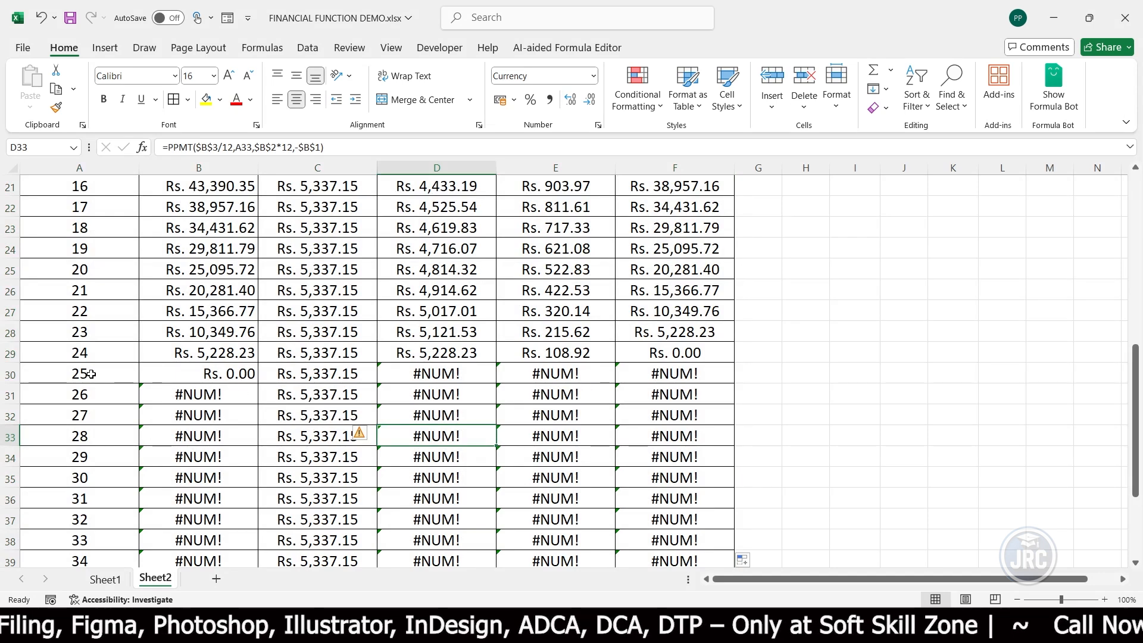
Check the month 24 row and its closing loan in F29, and select month 25 in A30
left_click_drag(98, 356, 655, 348)
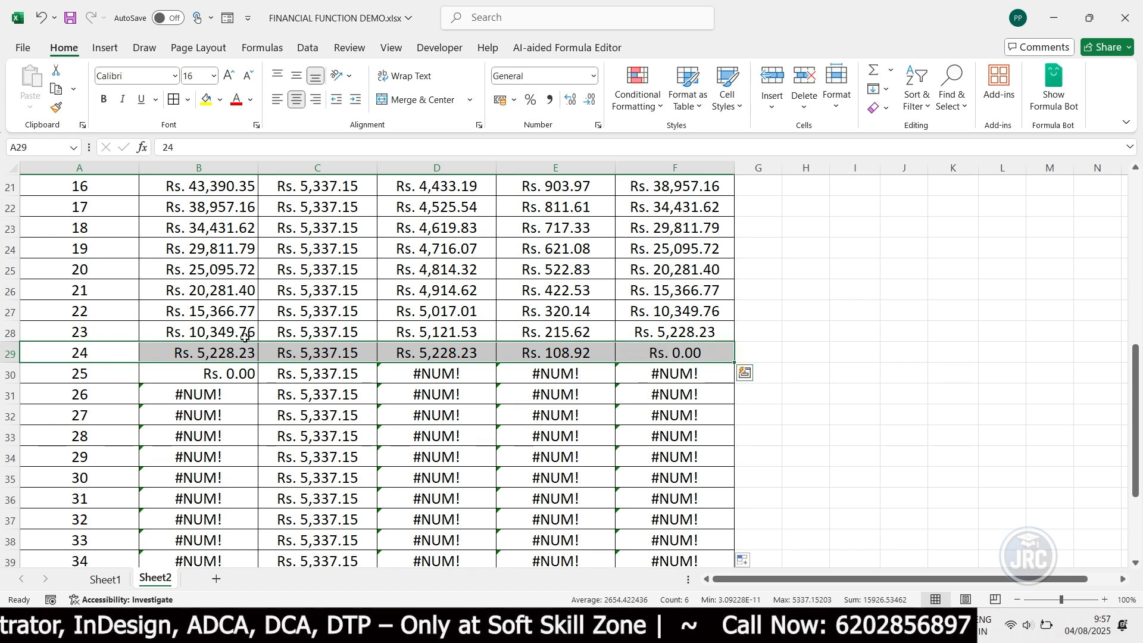
left_click(708, 355)
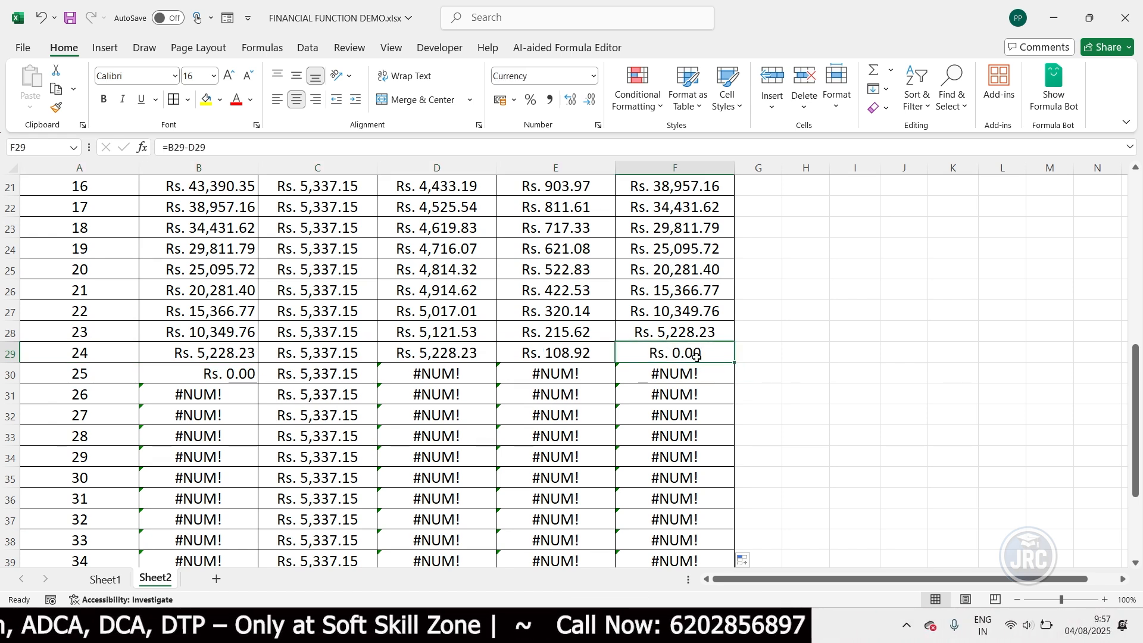
left_click(68, 373)
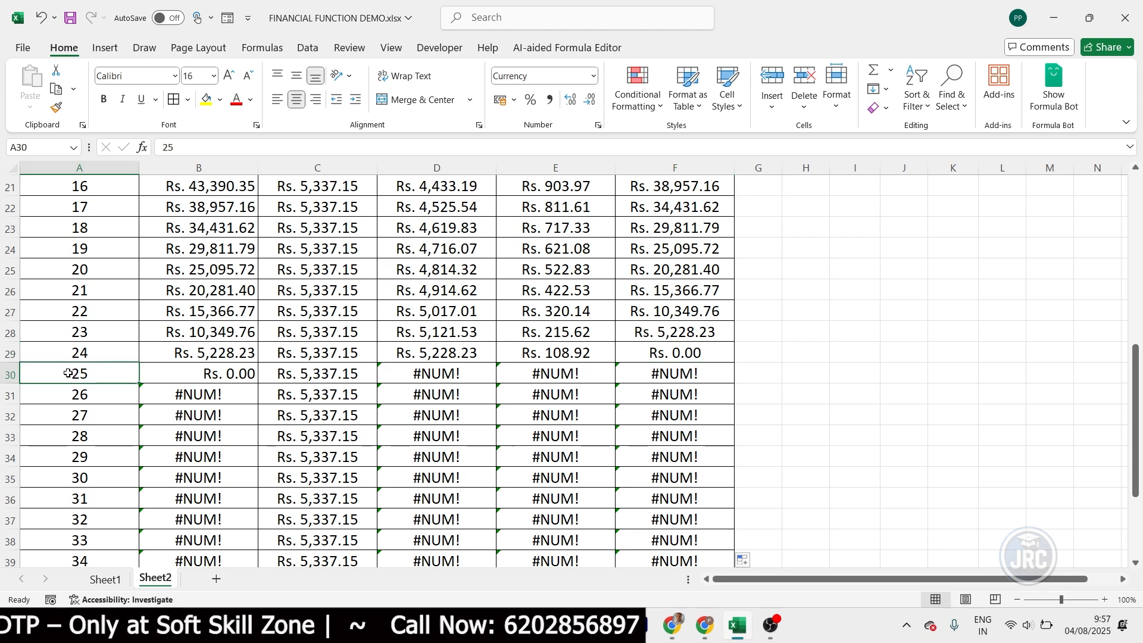
Clear all contents and formatting from the surplus schedule rows, month 25 onward, in A30:F51
left_click_drag(68, 373, 691, 582)
left_click(885, 110)
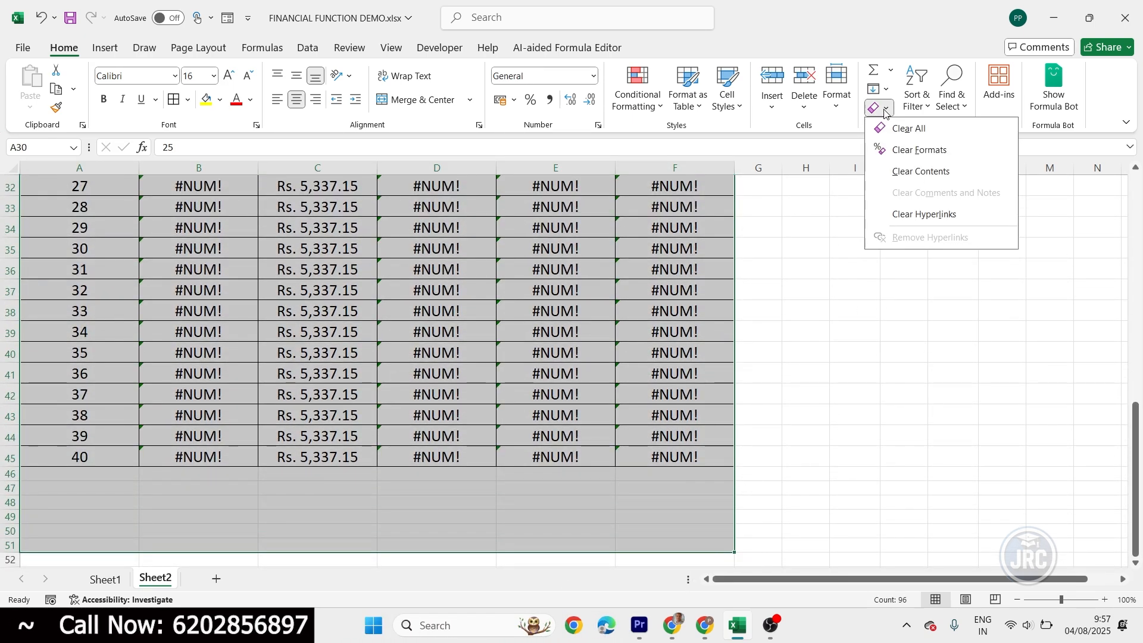
left_click(909, 128)
Format the Loan Calculator title in row 4 with a red font colour and bold
scroll(792, 311, "up", 10)
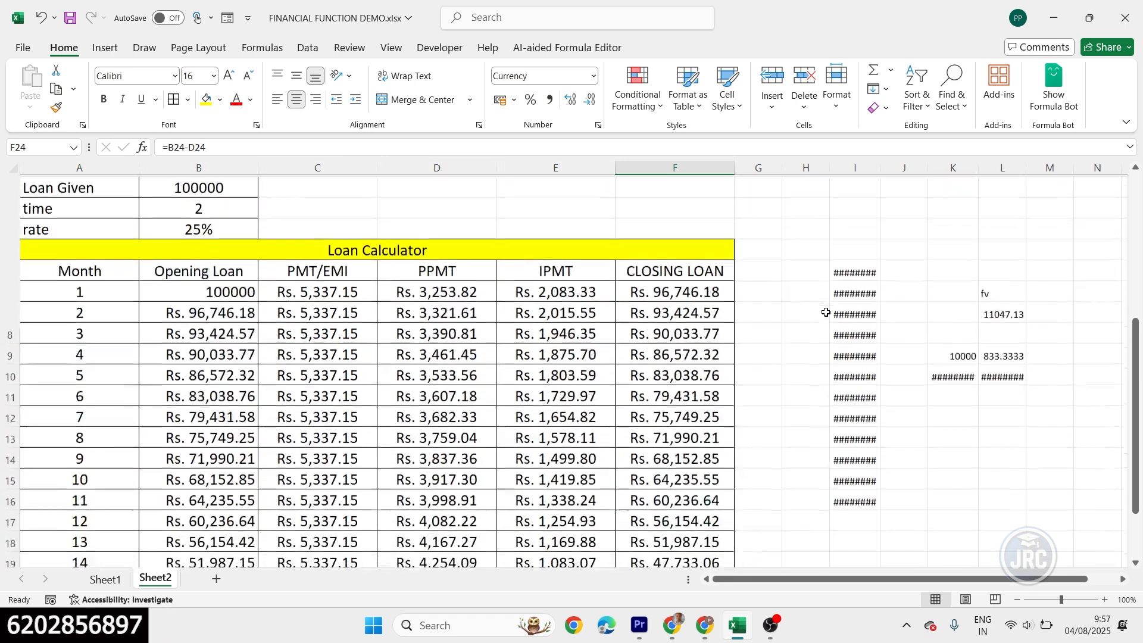
left_click(382, 249)
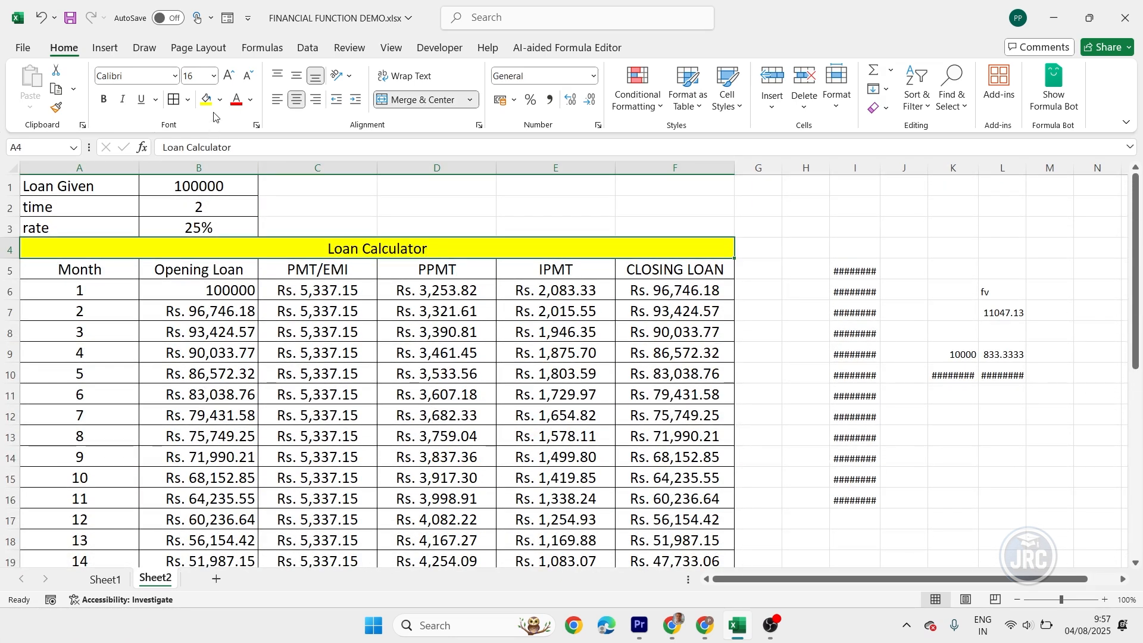
left_click(236, 100)
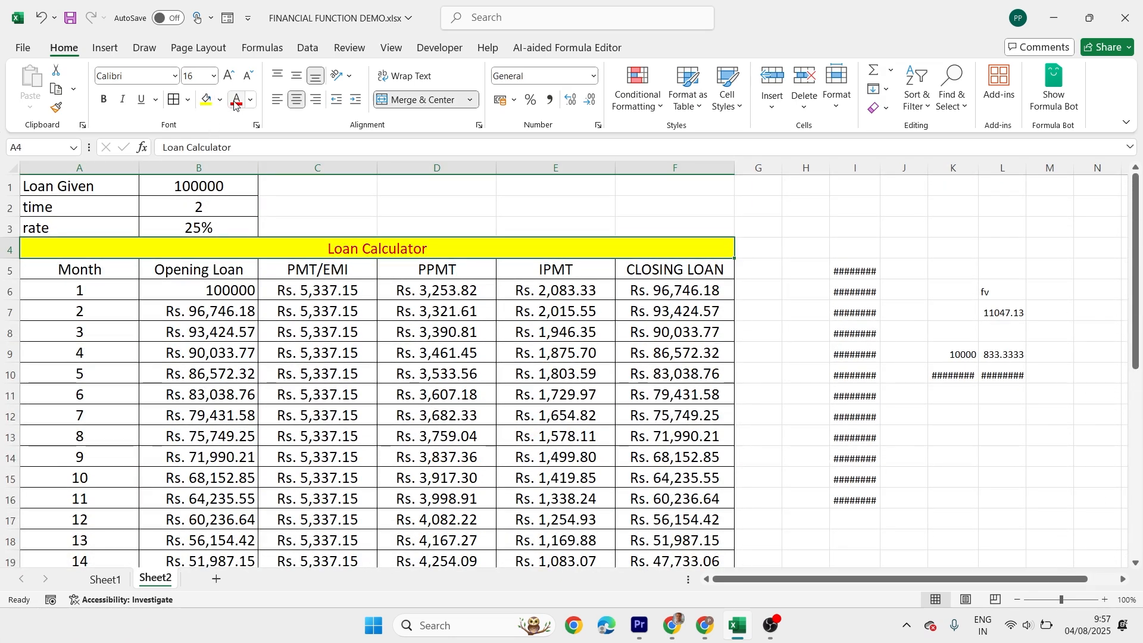
left_click(104, 102)
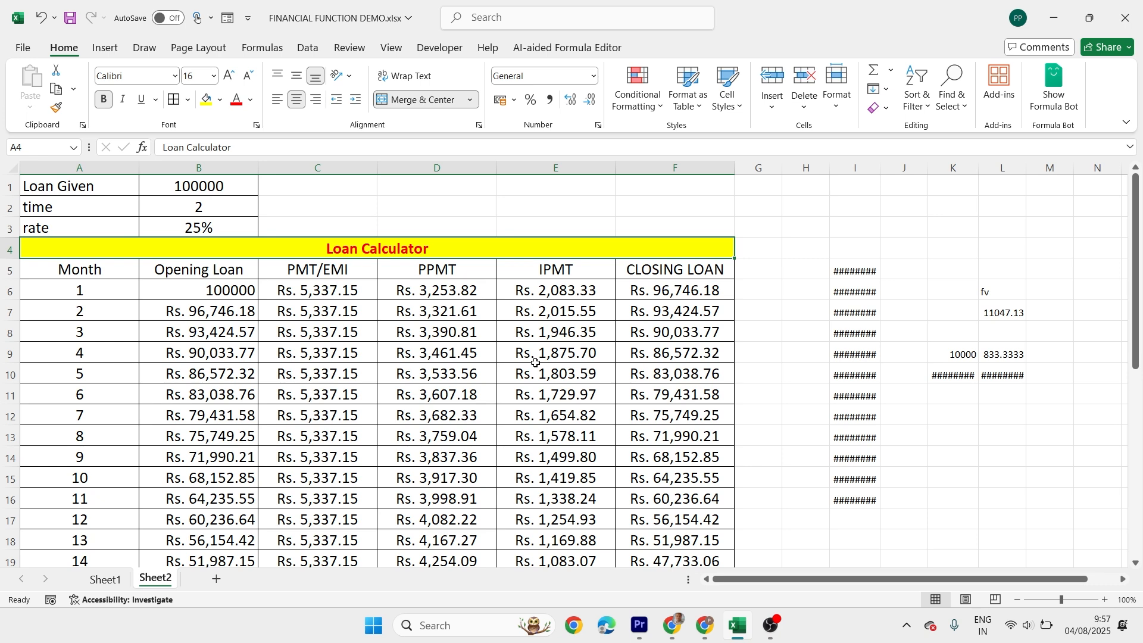
left_click(772, 625)
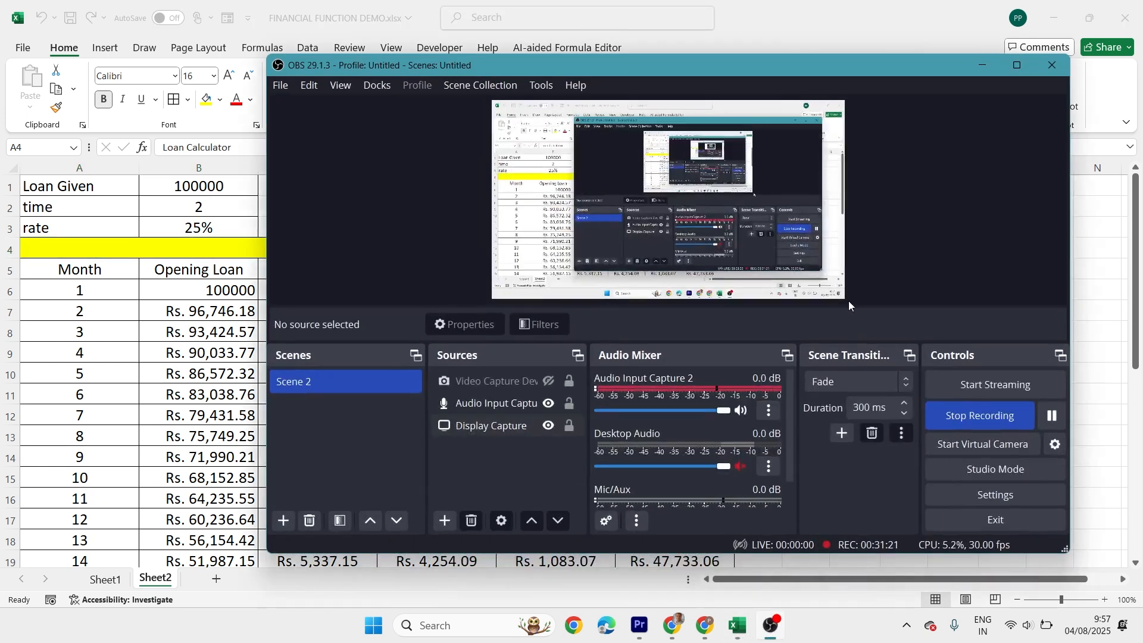